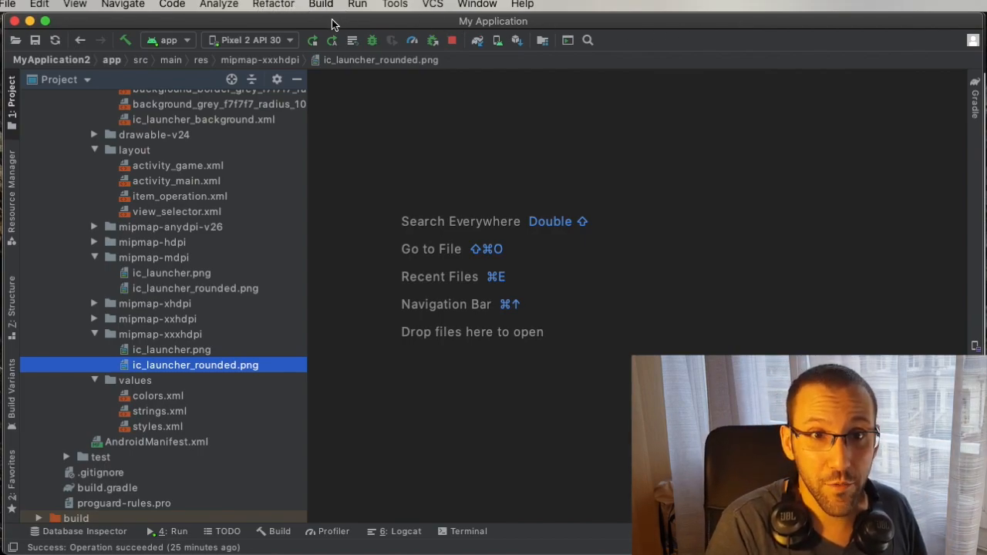
# Step: Open the 192x192 ic_launcher_rounded.png launcher icon from the Project panel
pyautogui.scroll(5, 132, 315)
pyautogui.scroll(-7, 133, 315)
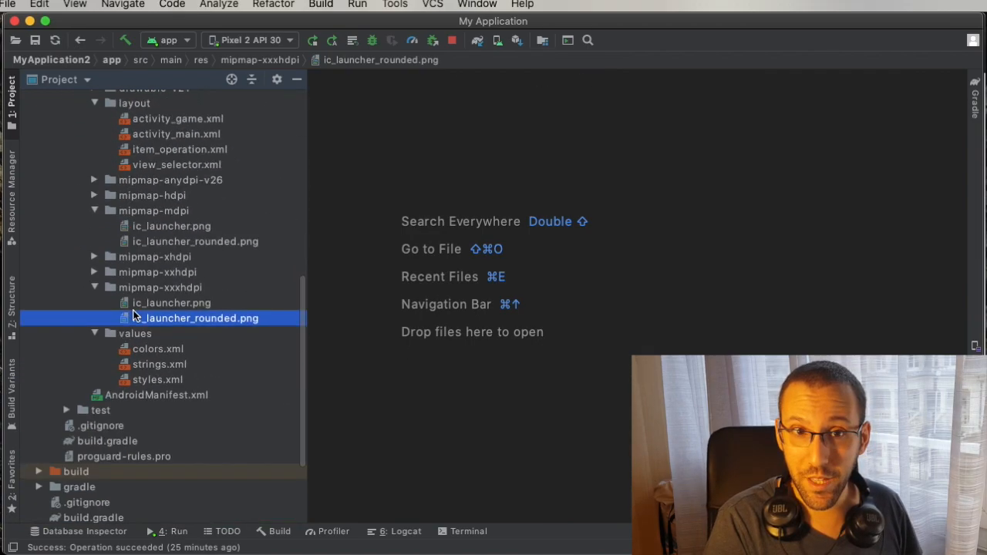
pyautogui.doubleClick(220, 284)
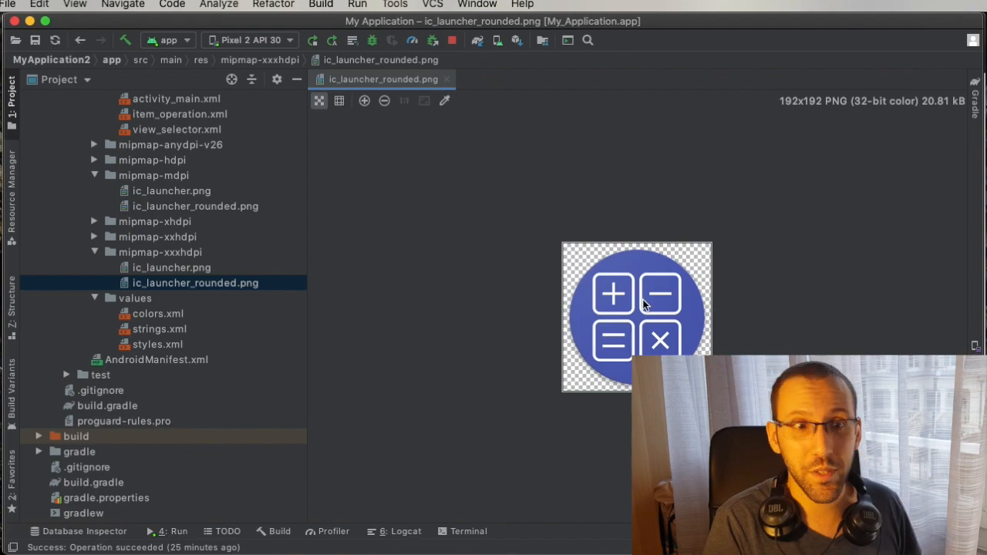
# Step: Open strings.xml, confirm app_name reads 'Speed Math', then bring up the Build menu
pyautogui.doubleClick(154, 330)
pyautogui.moveTo(485, 209); pyautogui.dragTo(926, 211)
pyautogui.click(937, 211)
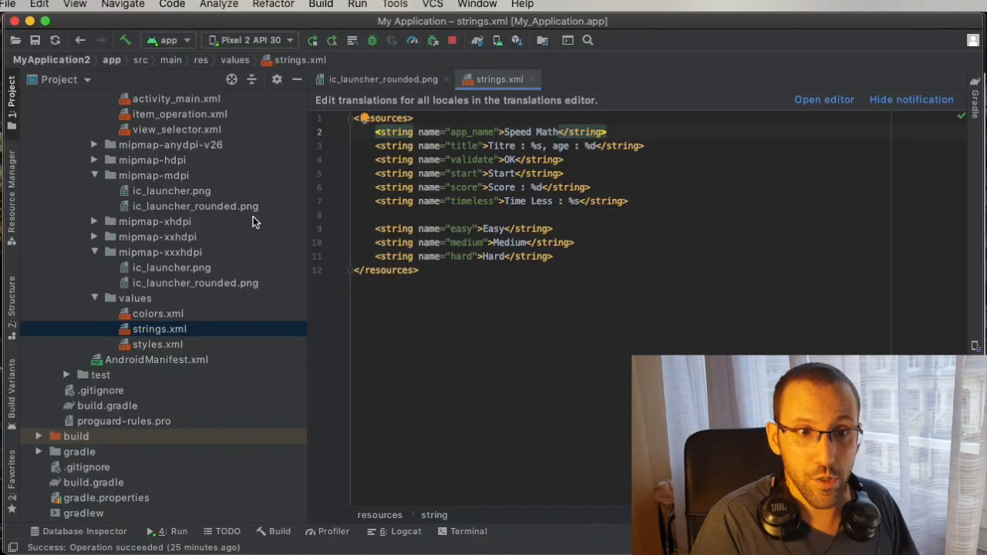
pyautogui.scroll(5, 254, 223)
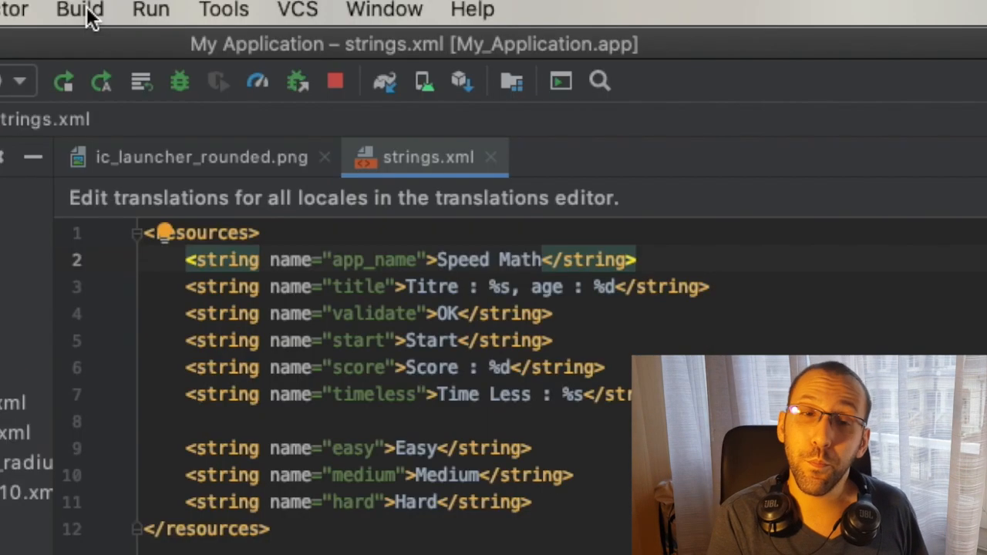
pyautogui.click(324, 6)
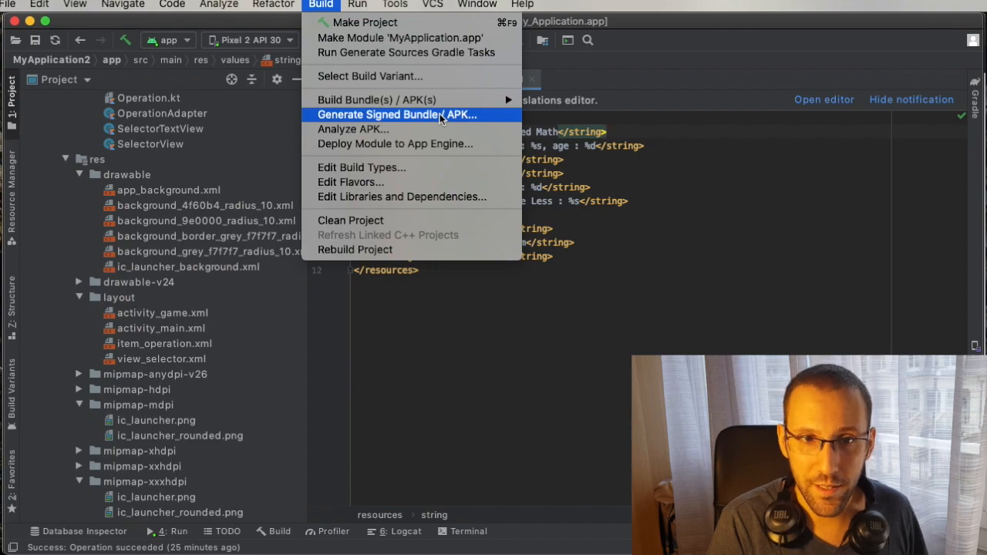
# Step: Start Generate Signed Bundle / APK, keeping Android App Bundle as the output format
pyautogui.click(441, 115)
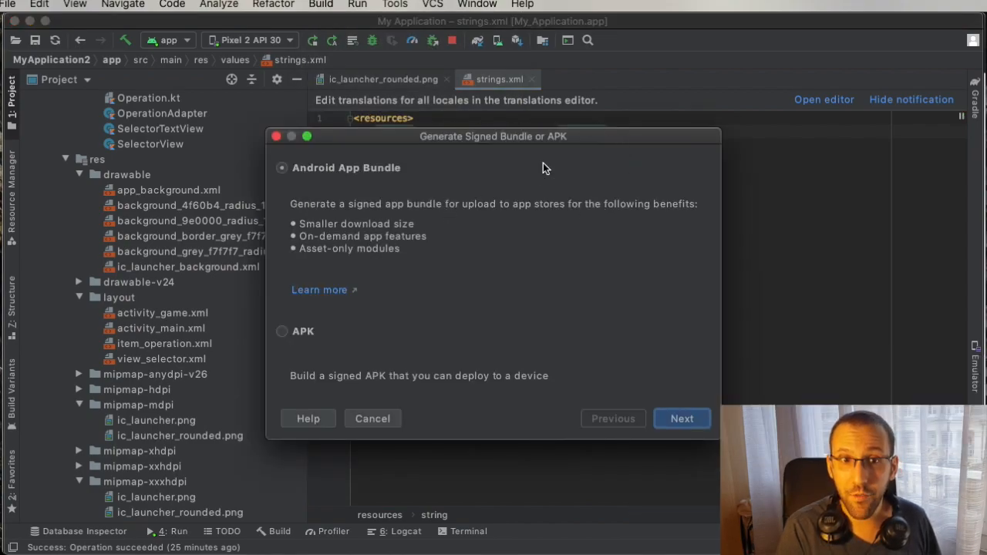
pyautogui.moveTo(584, 139); pyautogui.dragTo(608, 101)
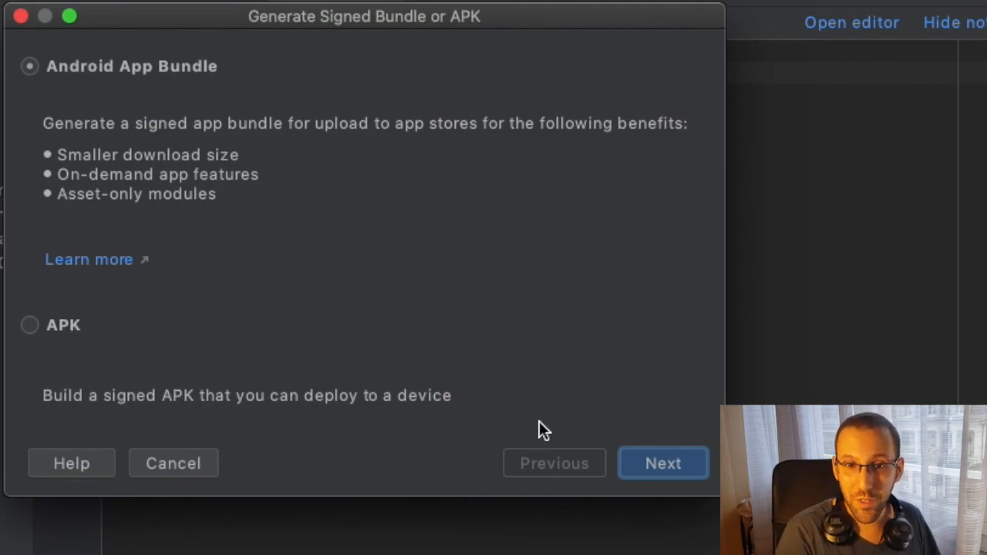
# Step: Advance the signing wizard to the key store step for the My_Application.app module
pyautogui.click(669, 464)
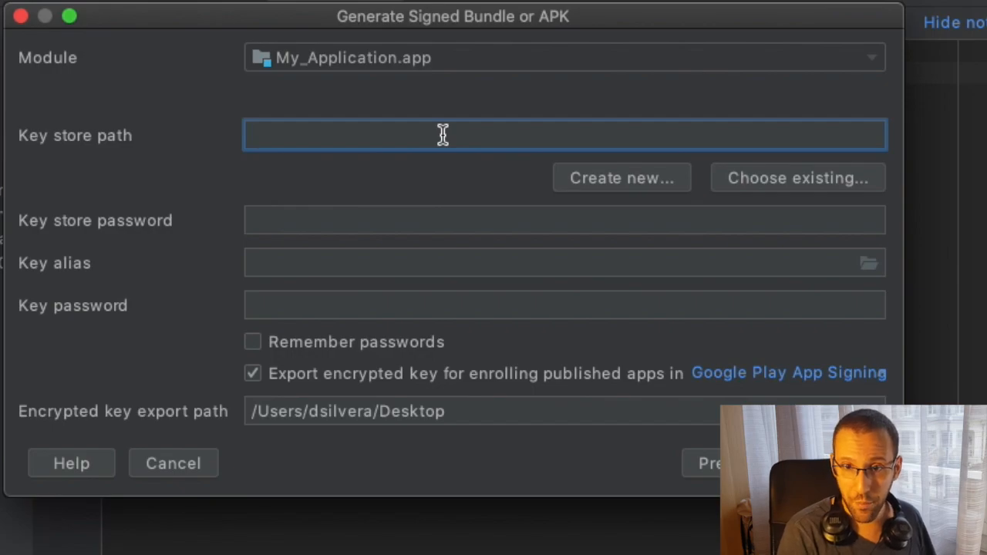
# Step: Create a new key store file named mathspeed.keystore in the MyApplication2 folder
pyautogui.click(624, 185)
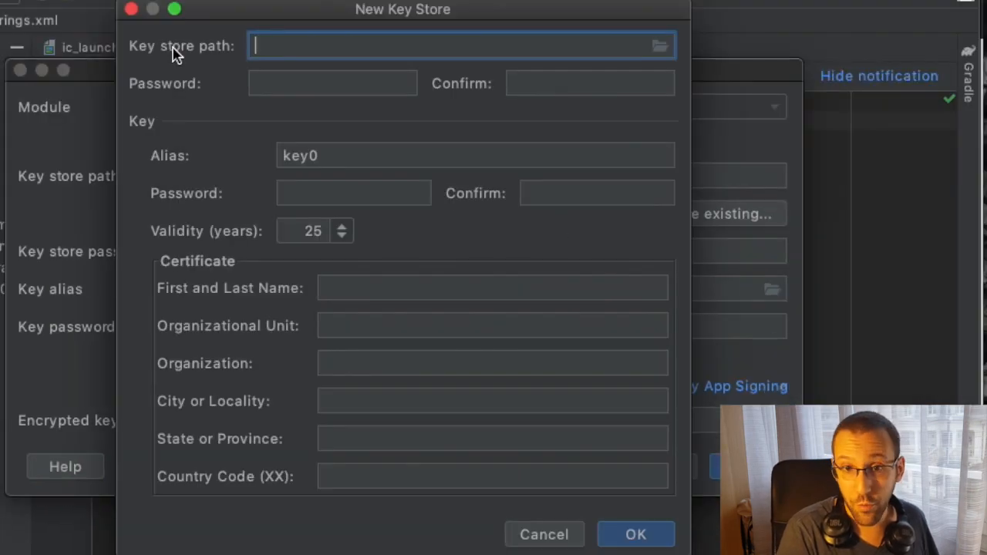
pyautogui.click(662, 49)
pyautogui.click(417, 49)
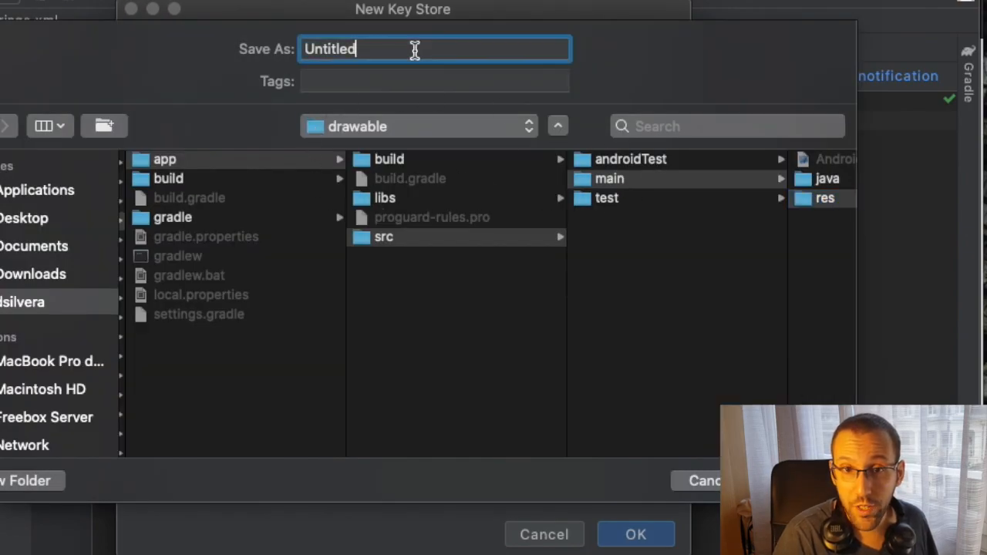
pyautogui.doubleClick(366, 49)
pyautogui.write('math')
pyautogui.click(470, 326)
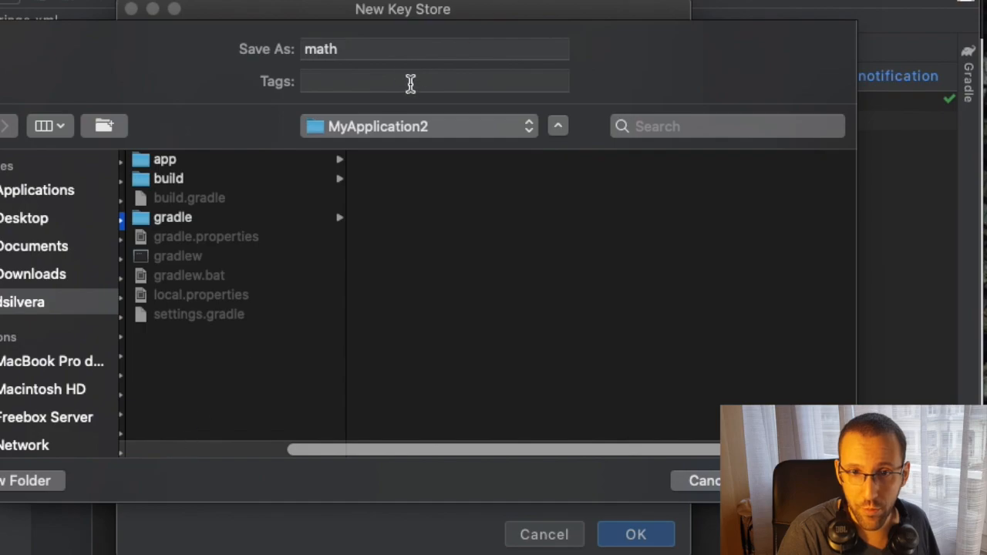
pyautogui.click(383, 49)
pyautogui.write('s')
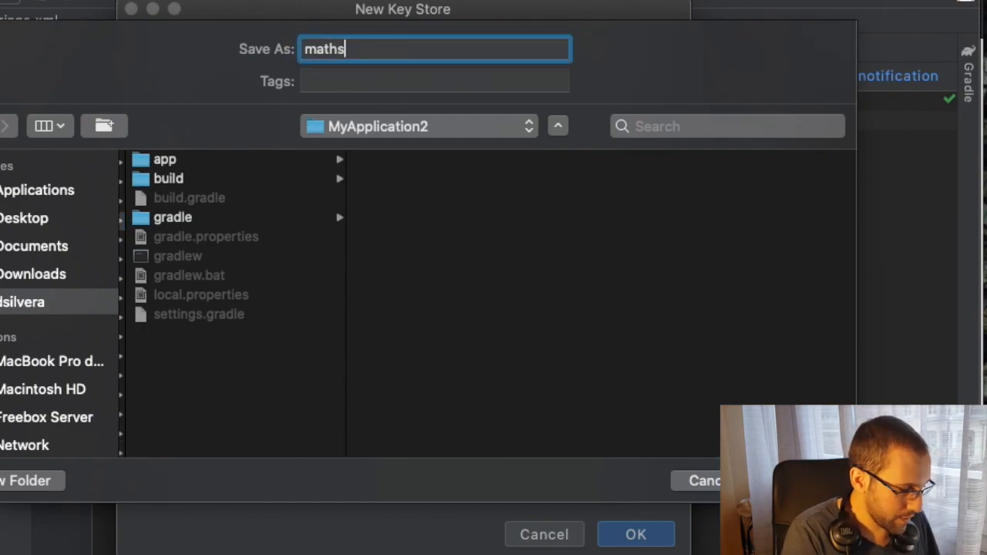
pyautogui.write('peed.keystore')
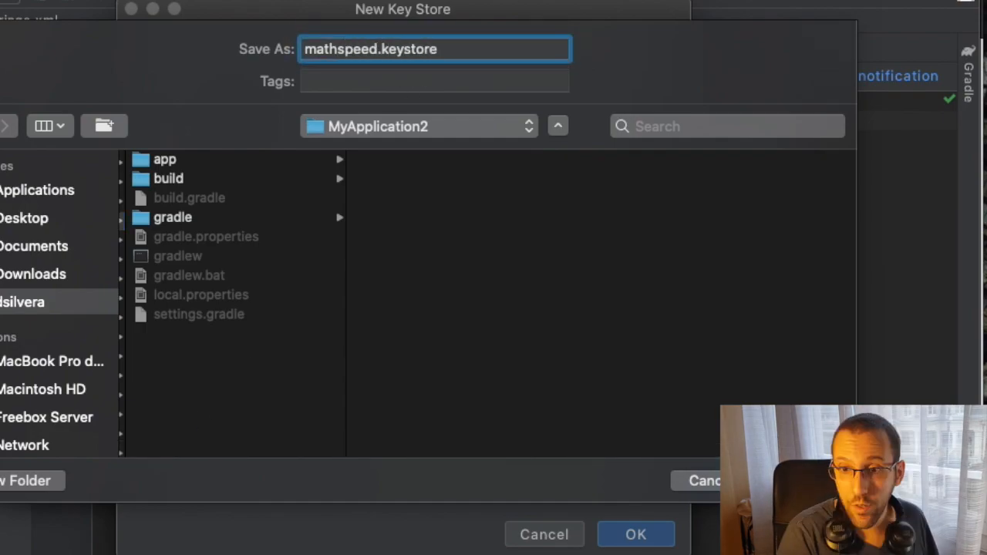
pyautogui.press('Return')
# Step: Enter the key store password and confirm it
pyautogui.click(311, 87)
pyautogui.write('*********')
pyautogui.press('Tab')
pyautogui.write('*********')
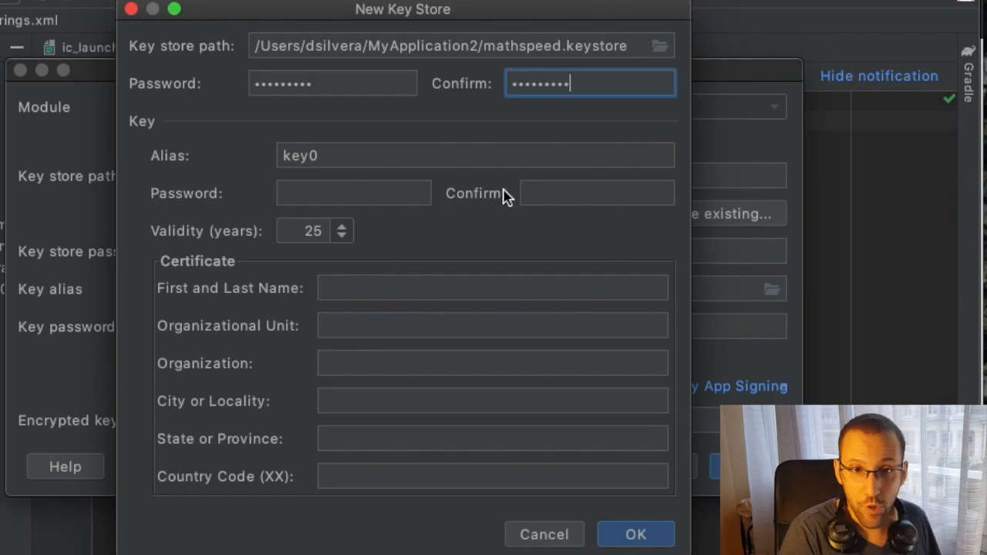
# Step: Set the key alias to MathSpeed and enter and confirm the key password
pyautogui.moveTo(330, 164); pyautogui.dragTo(261, 170)
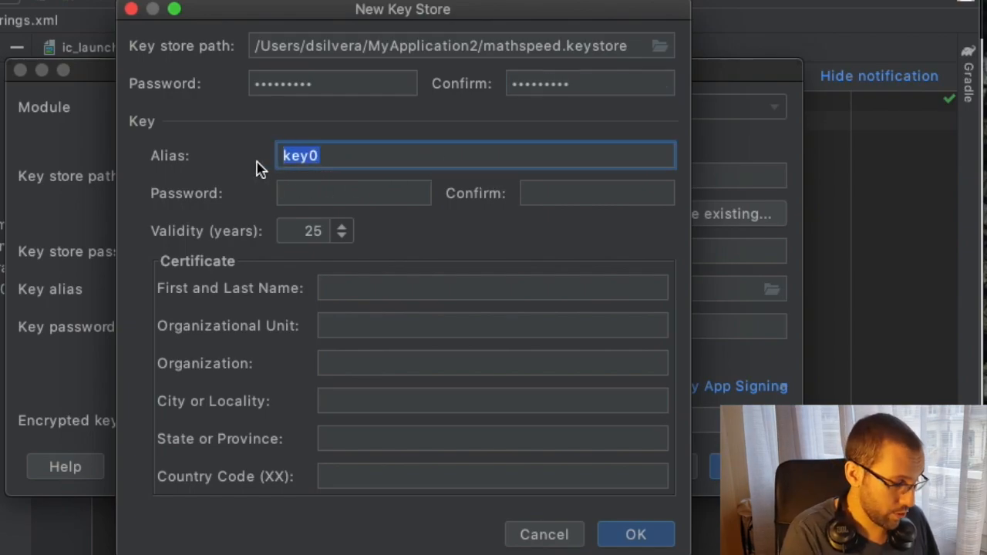
pyautogui.write('MathSpeed')
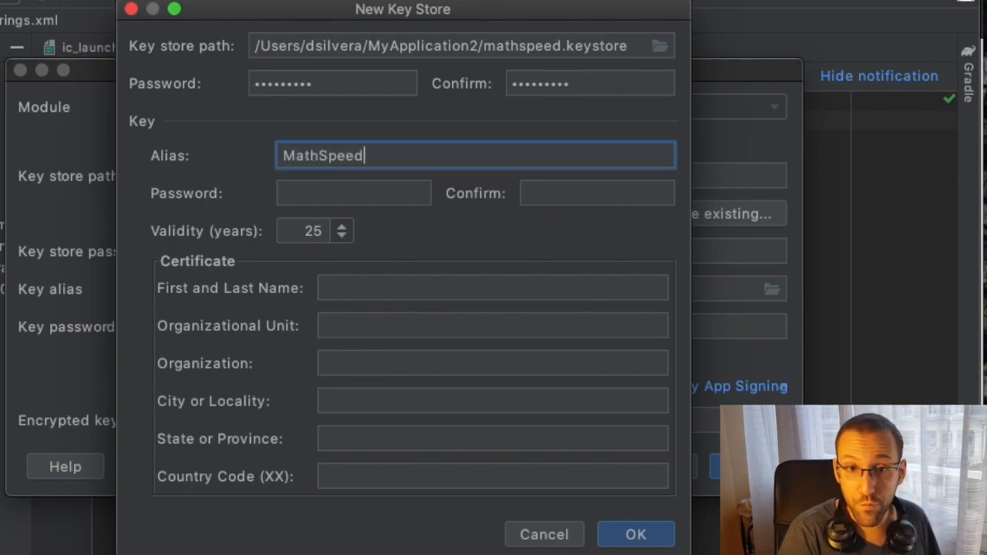
pyautogui.click(307, 195)
pyautogui.write('•••••••••')
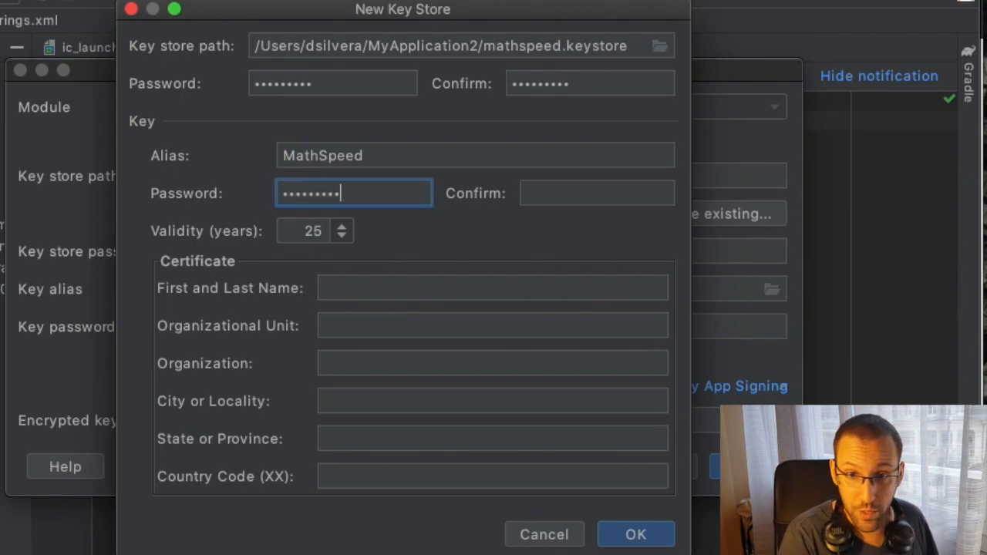
pyautogui.click(556, 193)
pyautogui.press('super+v')
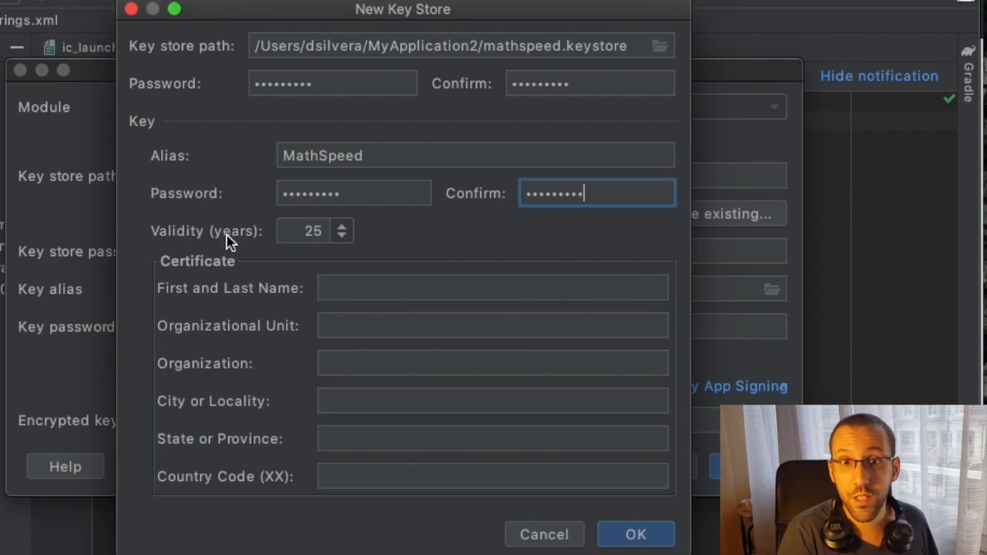
# Step: Keep the key validity at 25 years and enter the owner's first and last name
pyautogui.doubleClick(310, 231)
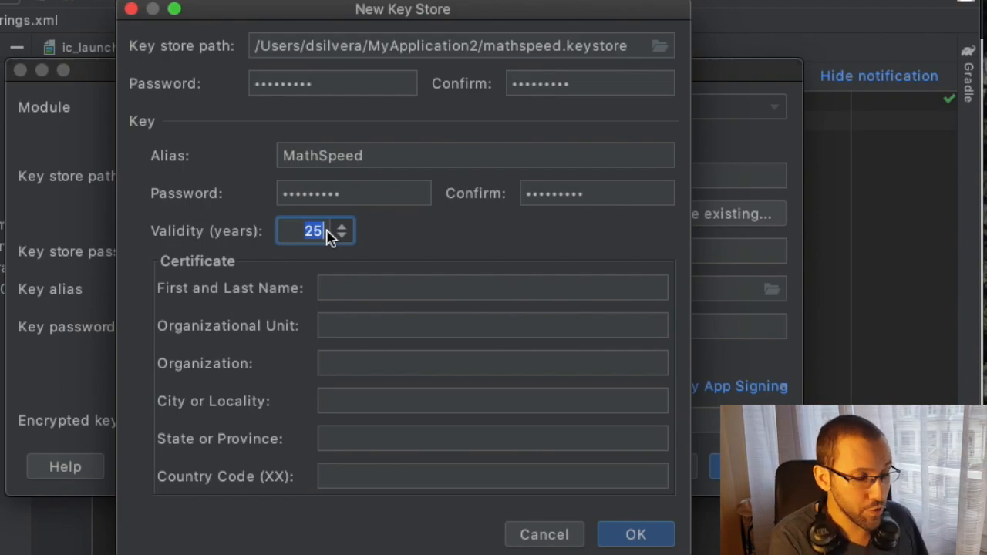
pyautogui.write('999')
pyautogui.hotkey('alt', 'shift', 'Left')
pyautogui.write('25')
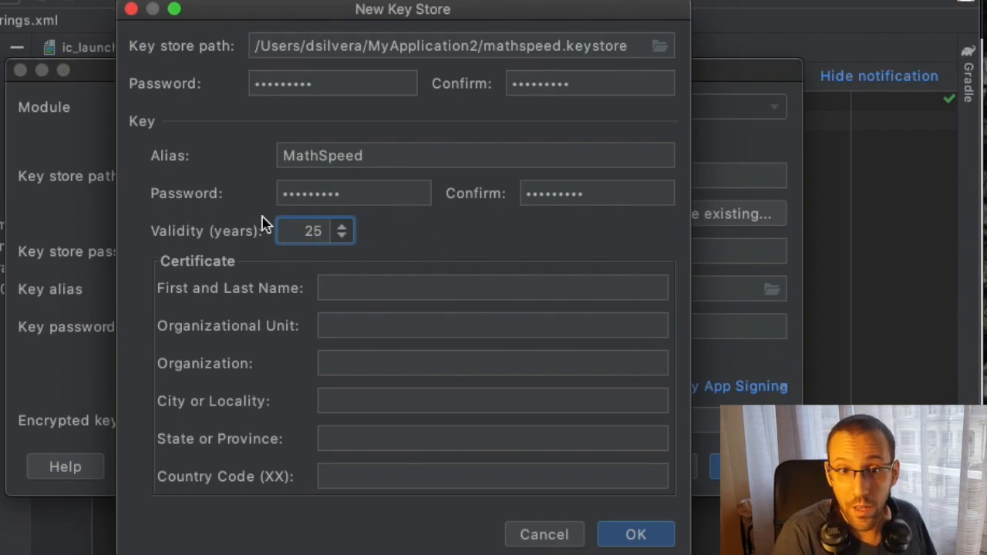
pyautogui.click(383, 288)
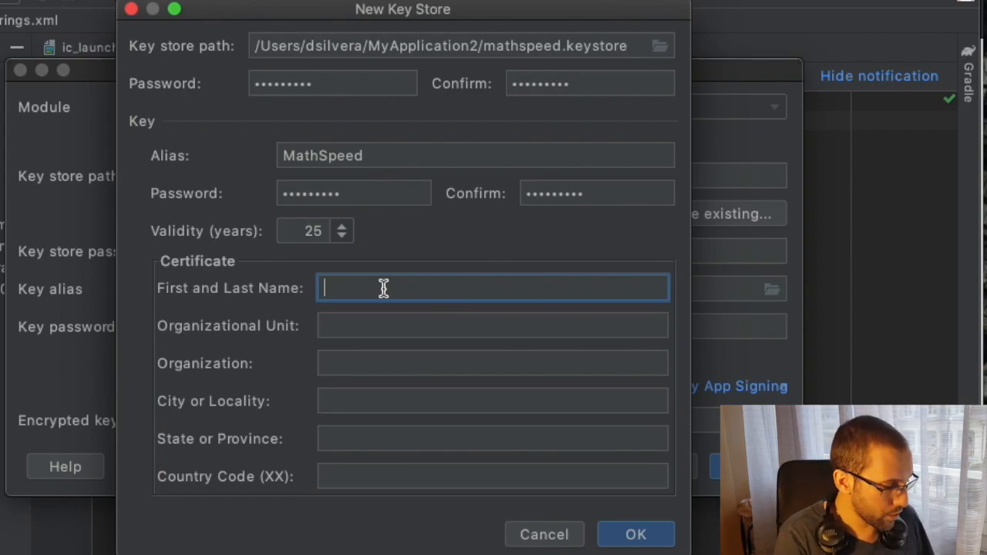
pyautogui.write('David Silvera')
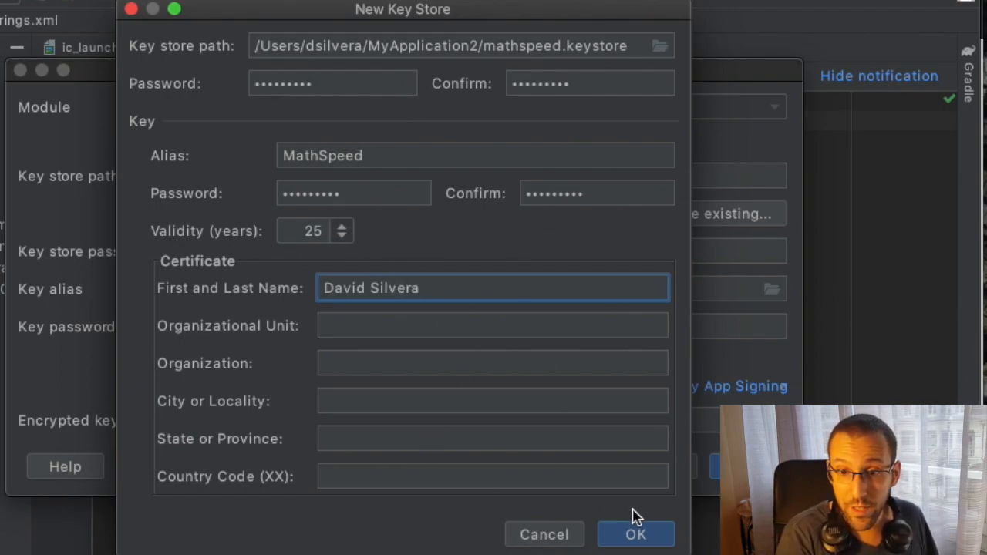
# Step: Create the key store, enable Remember passwords, and continue to the destination step
pyautogui.click(636, 535)
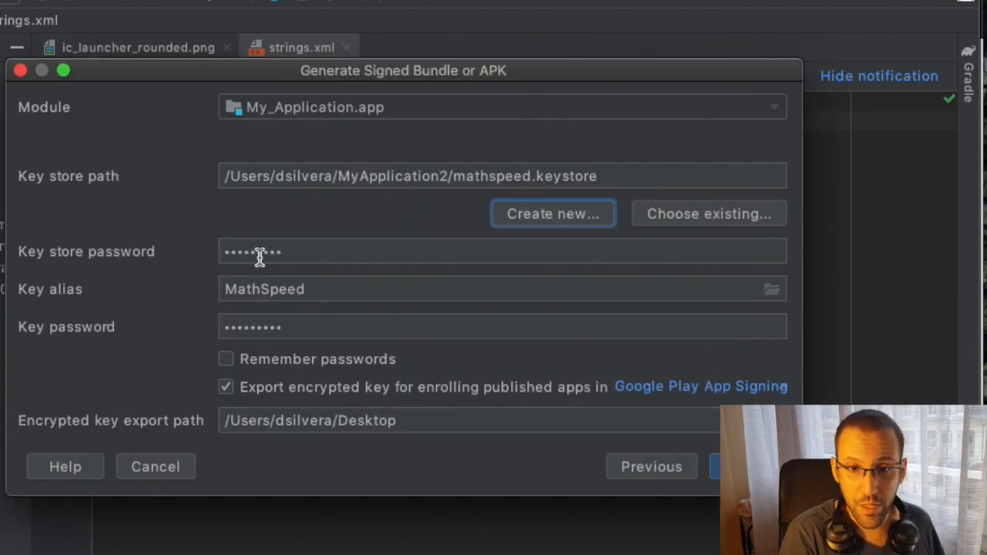
pyautogui.click(226, 360)
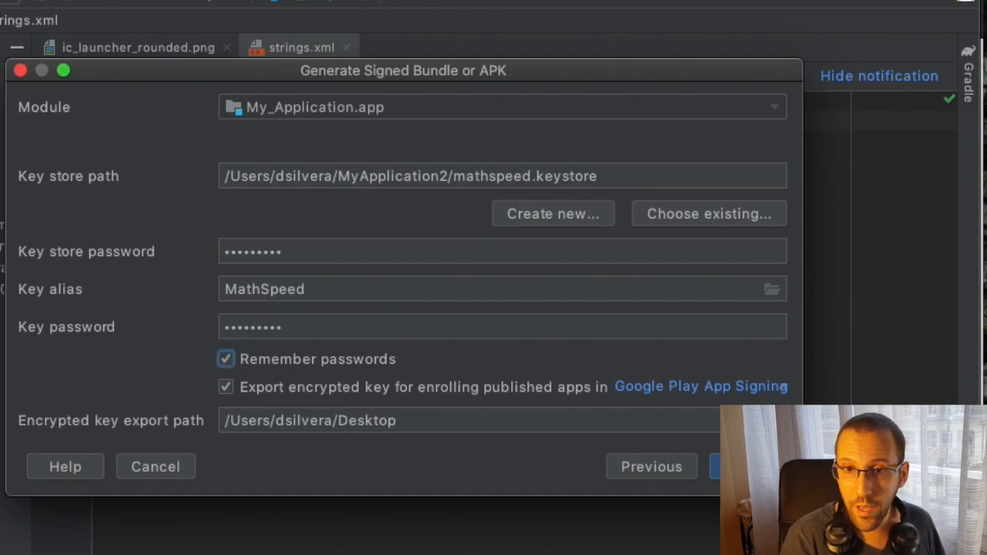
pyautogui.click(747, 467)
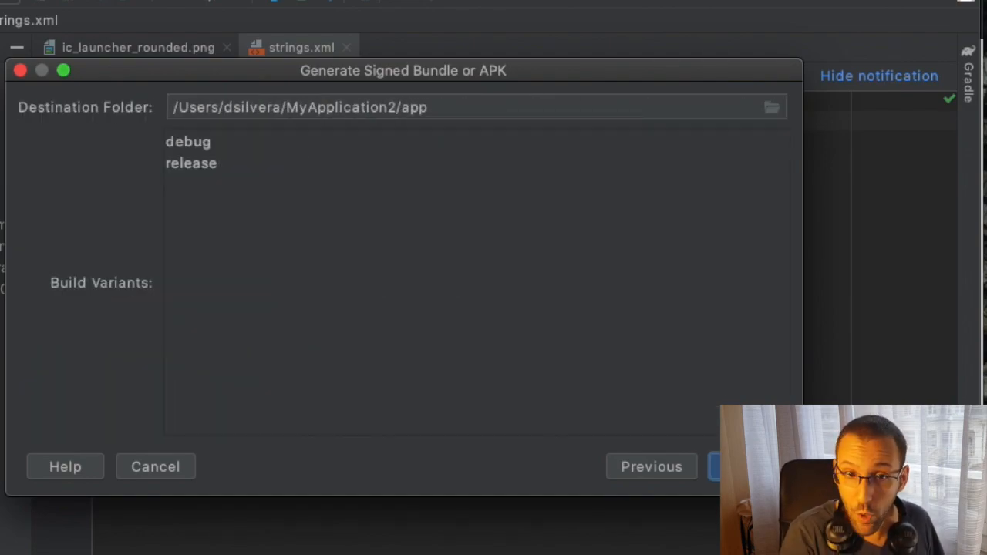
# Step: Choose the release build variant and build the signed app bundle
pyautogui.click(197, 172)
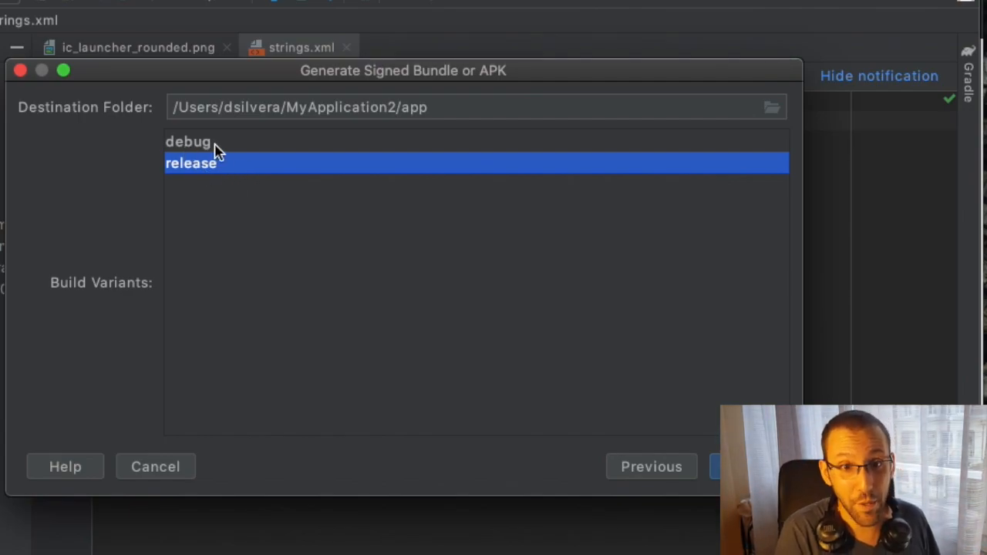
pyautogui.click(748, 466)
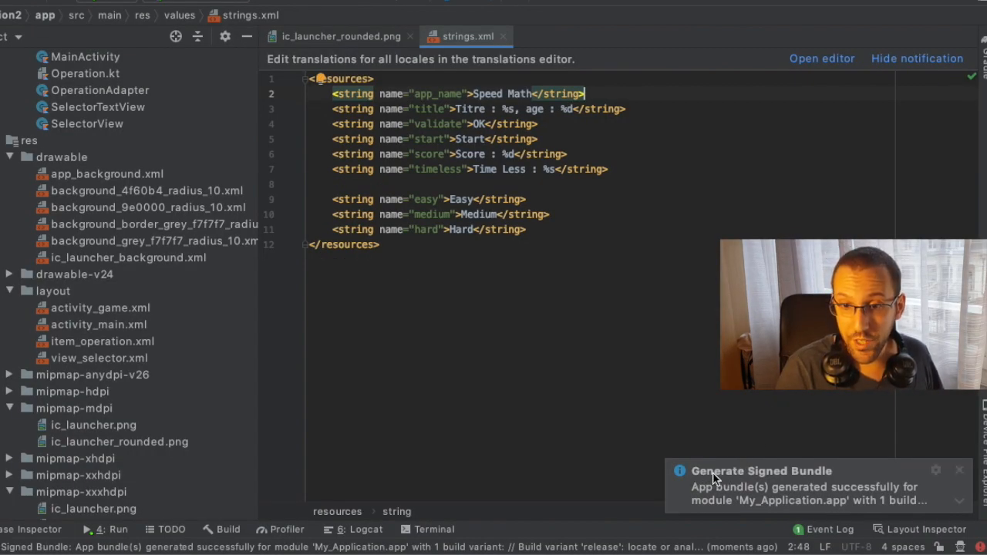
# Step: Reveal the generated app-release.aab in its release folder in Finder and preview it
pyautogui.click(885, 495)
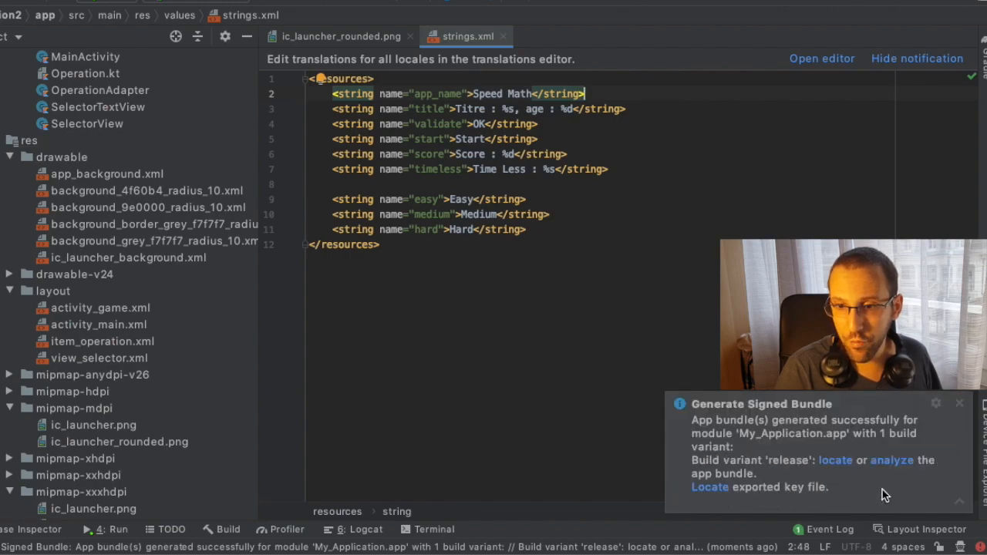
pyautogui.click(836, 461)
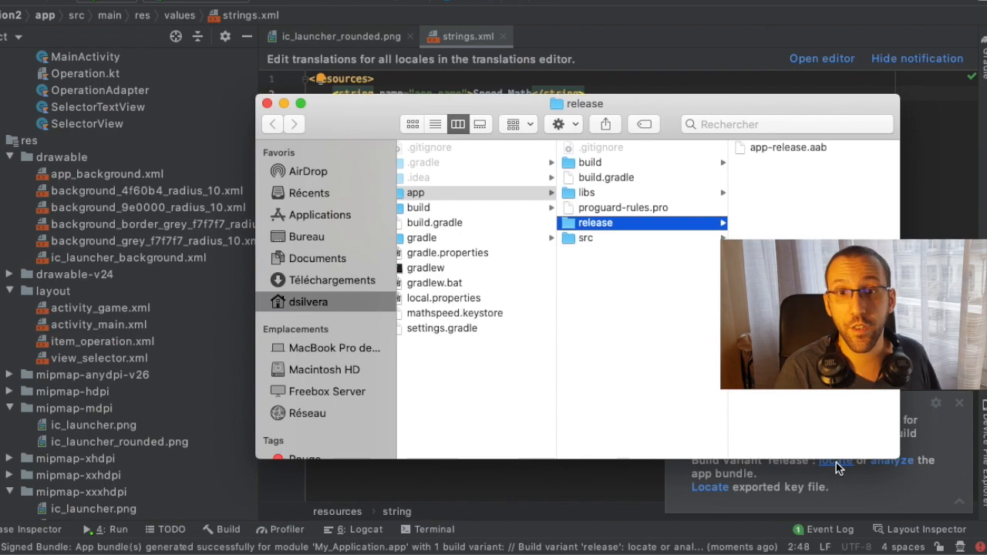
pyautogui.moveTo(691, 102); pyautogui.dragTo(601, 64)
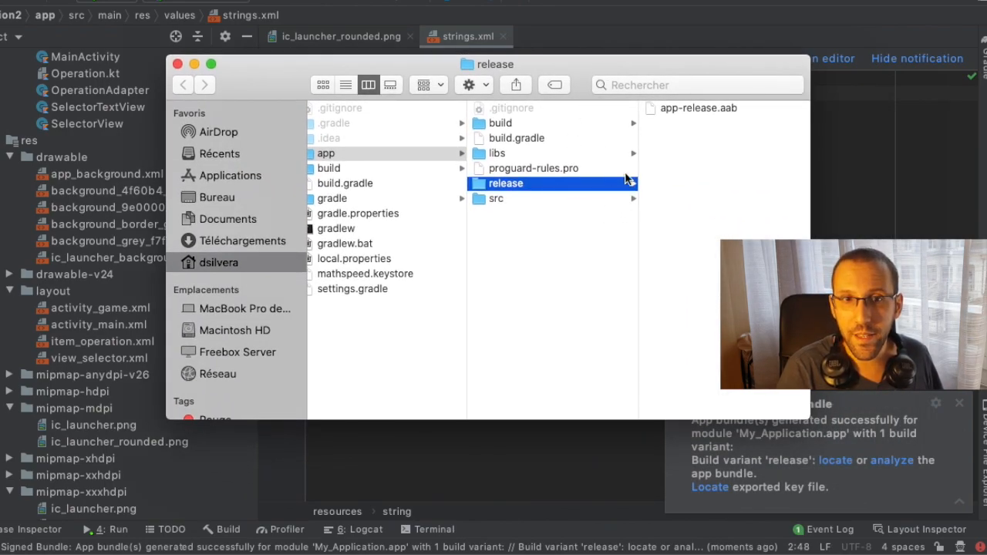
pyautogui.hscroll(1, 649, 189)
pyautogui.click(671, 109)
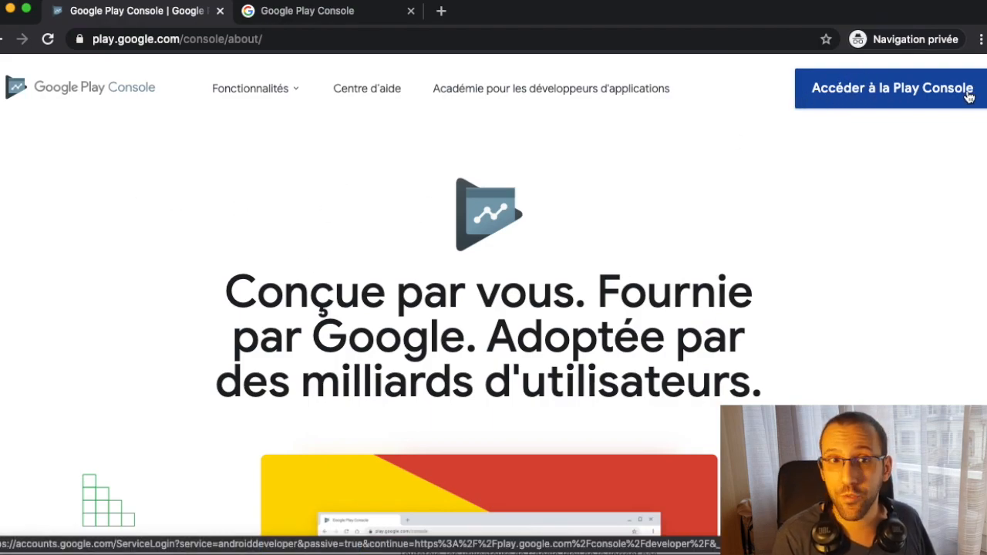
# Step: Review the 'Créer un compte de développeur' registration form on the Play Console page
pyautogui.click(330, 14)
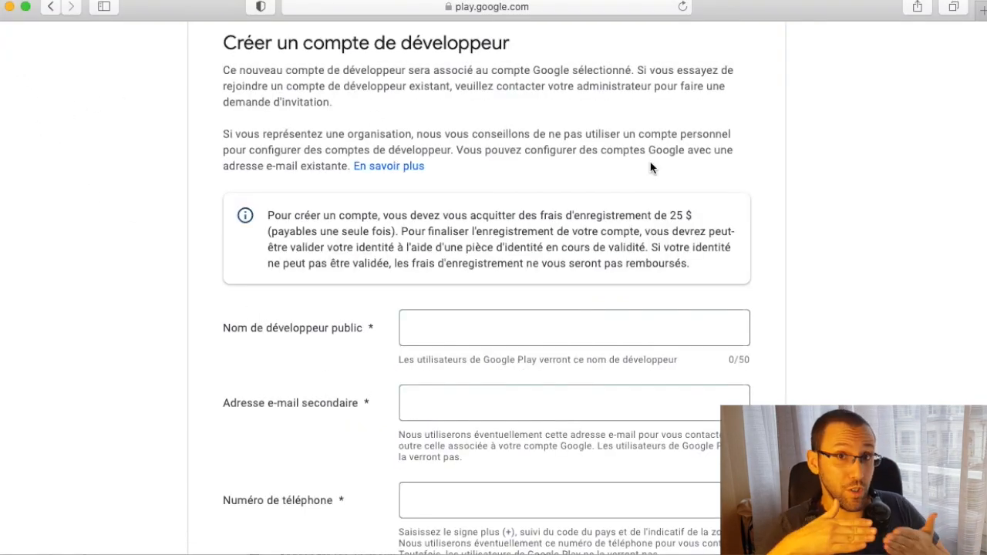
pyautogui.click(424, 327)
pyautogui.scroll(-3, 410, 241)
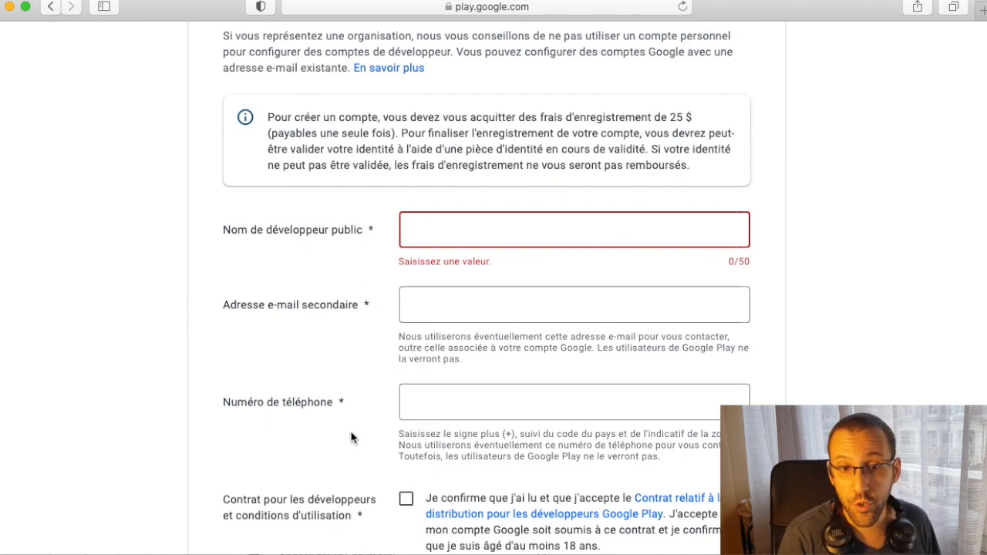
pyautogui.scroll(-5, 404, 338)
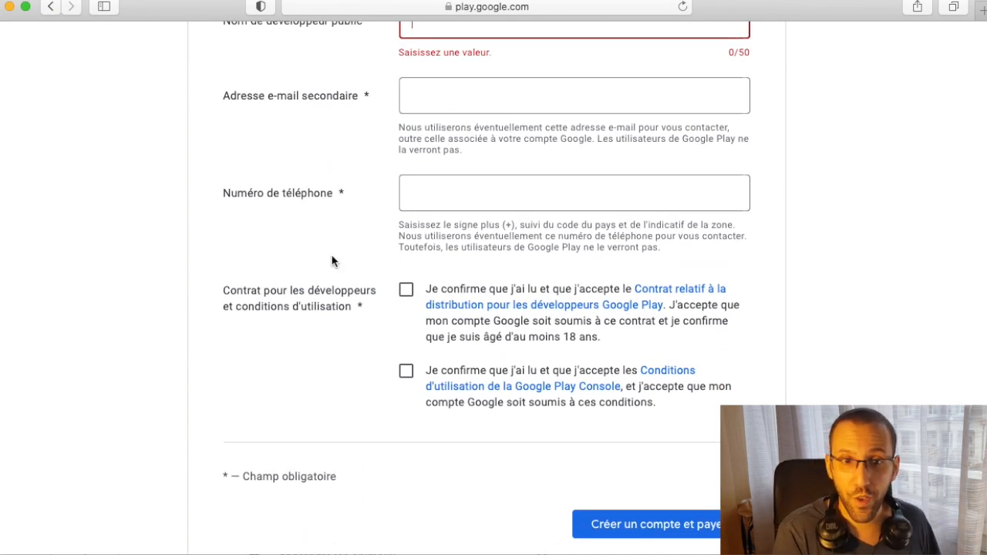
pyautogui.scroll(5, 431, 343)
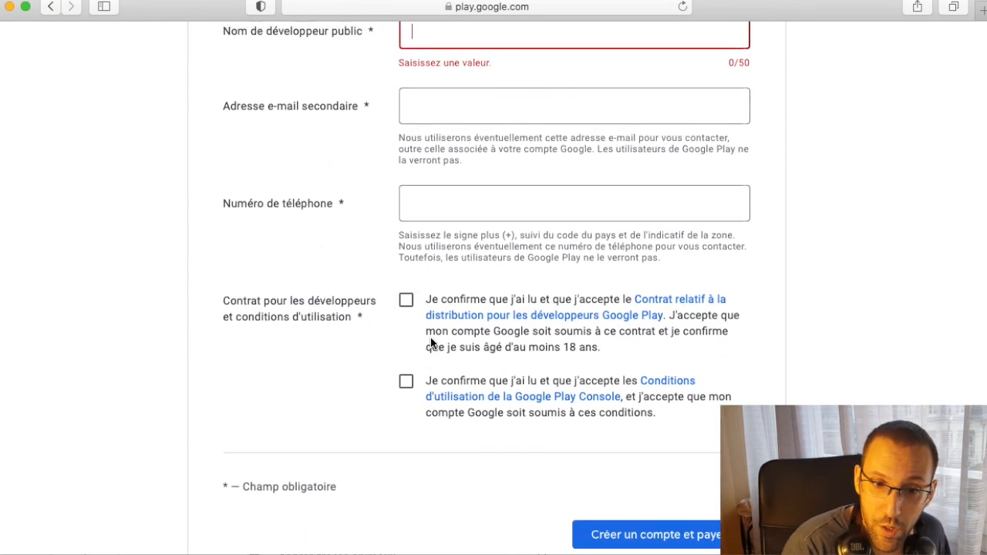
pyautogui.scroll(-5, 431, 339)
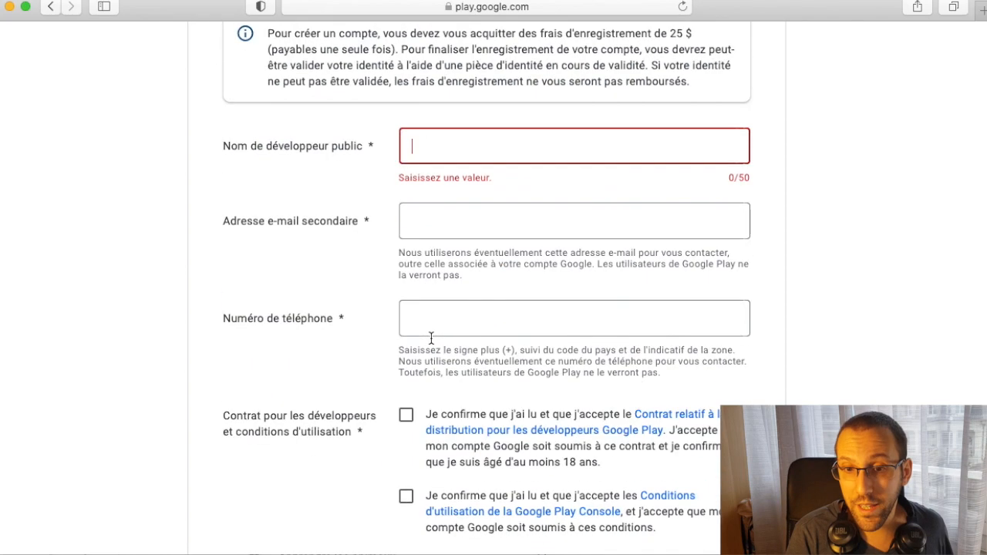
# Step: Attempt account creation and check the 25 $ registration fee
pyautogui.click(692, 502)
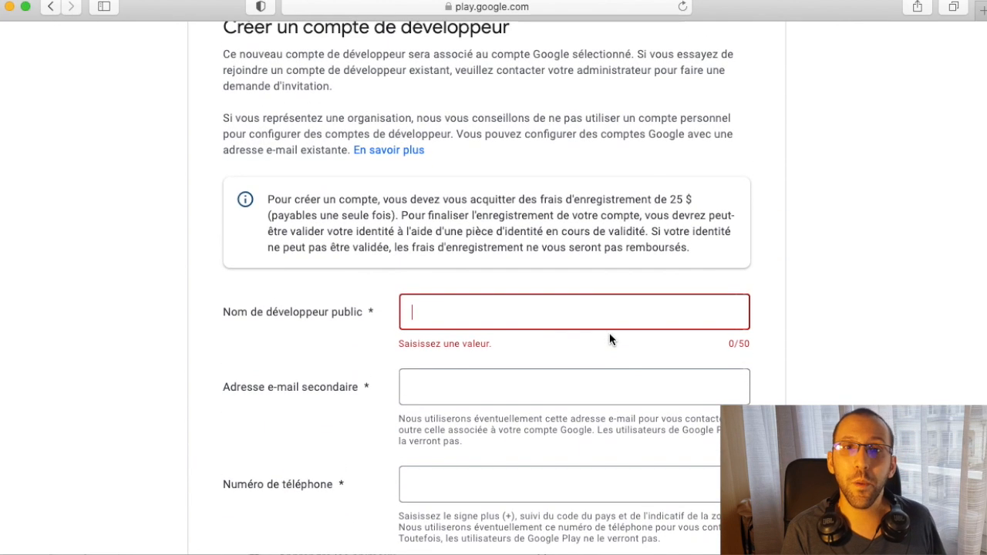
pyautogui.moveTo(672, 218); pyautogui.dragTo(713, 218)
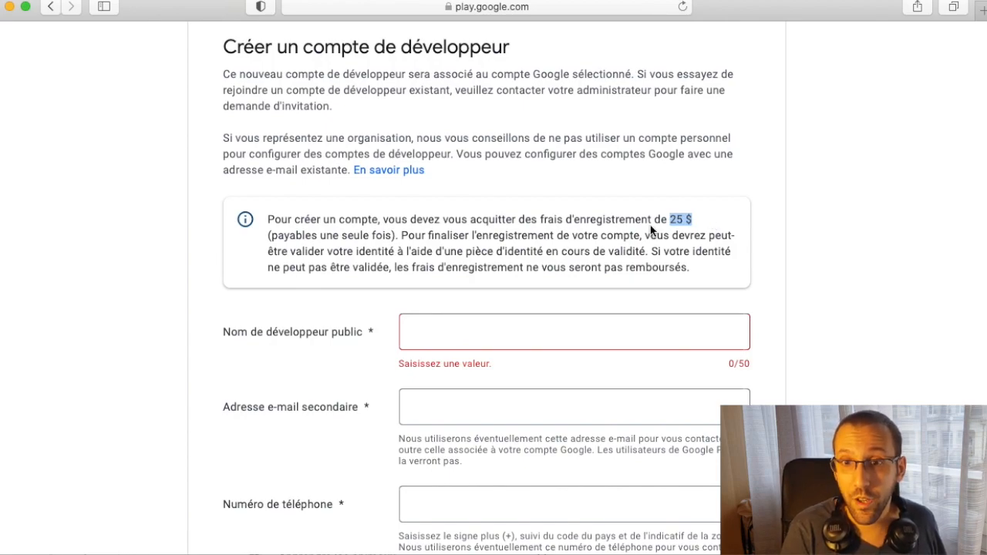
pyautogui.click(689, 229)
pyautogui.moveTo(671, 220); pyautogui.dragTo(711, 219)
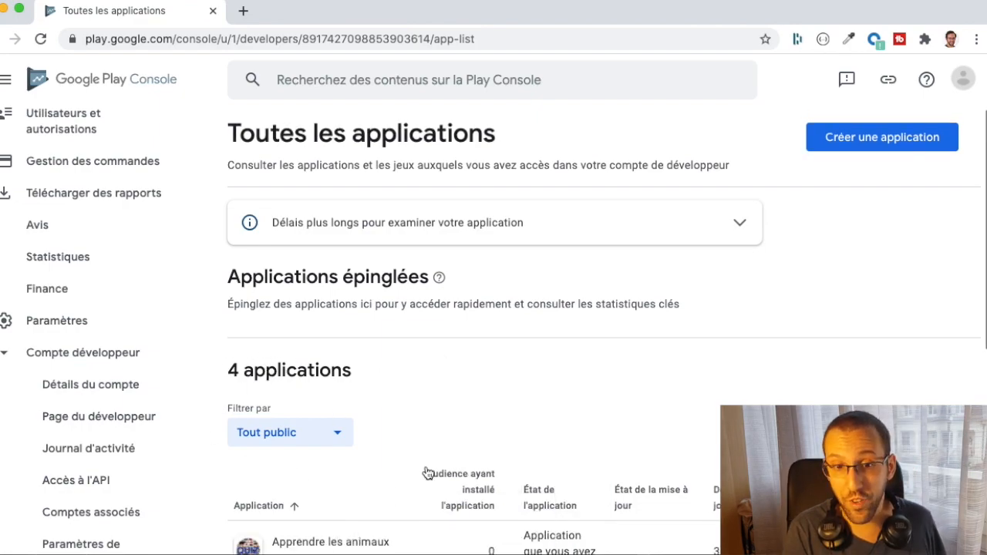
pyautogui.scroll(1, 601, 381)
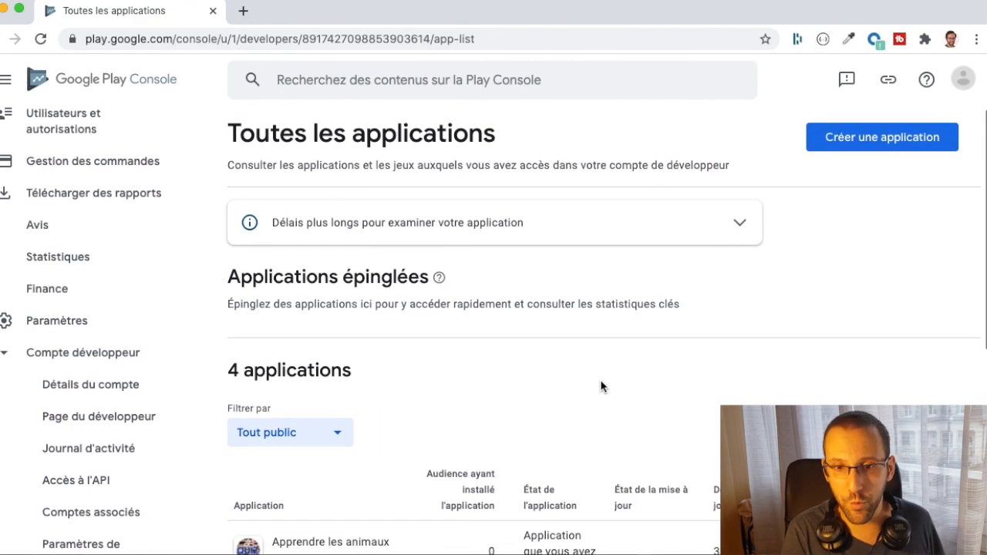
pyautogui.scroll(-3, 601, 387)
pyautogui.scroll(3, 617, 335)
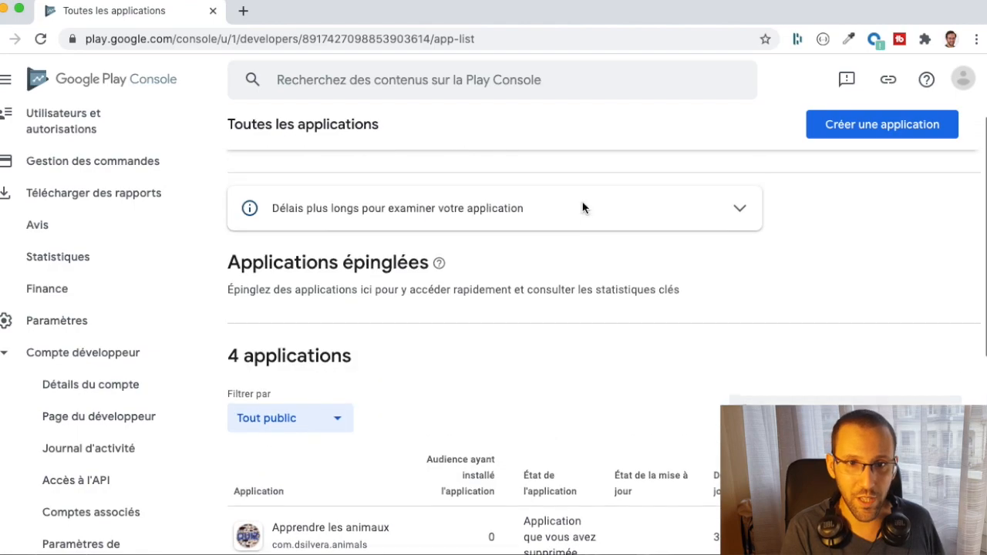
pyautogui.scroll(1, 583, 206)
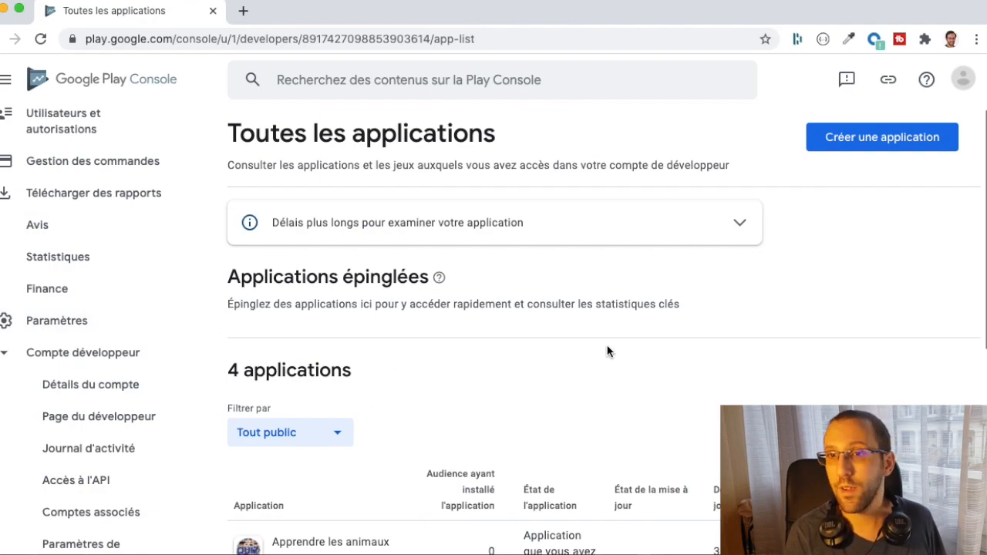
# Step: Start a new application and name it 'Speed Math'
pyautogui.click(897, 147)
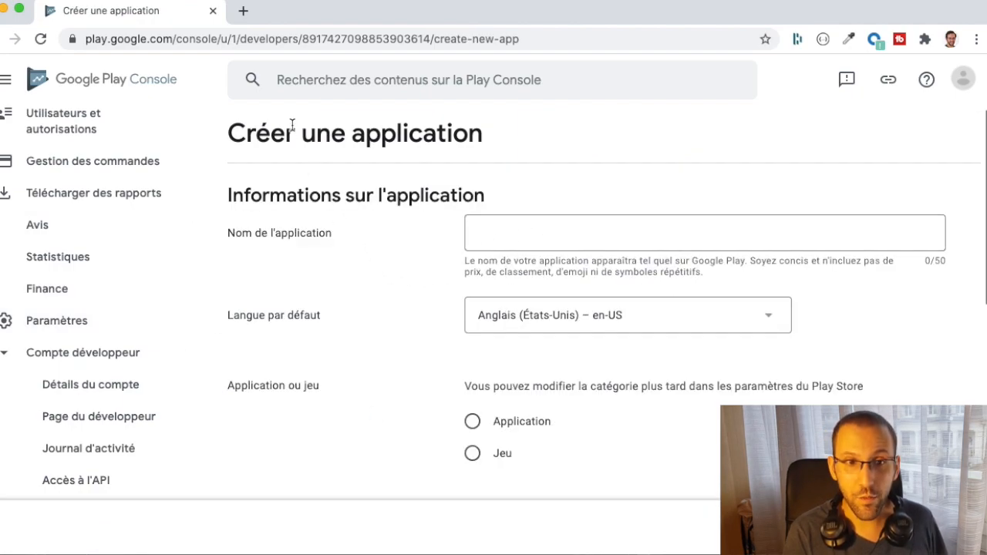
pyautogui.moveTo(289, 196); pyautogui.dragTo(521, 197)
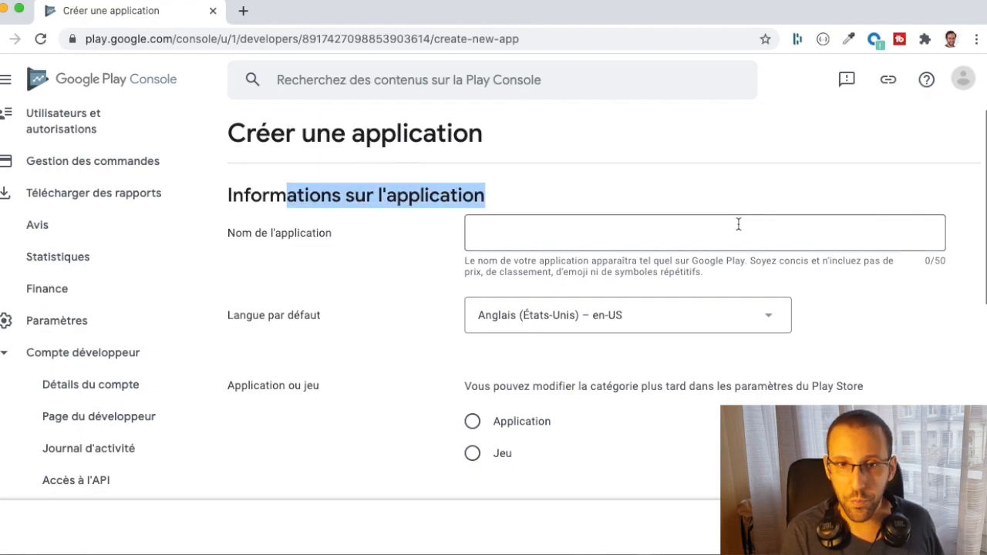
pyautogui.scroll(-7, 711, 228)
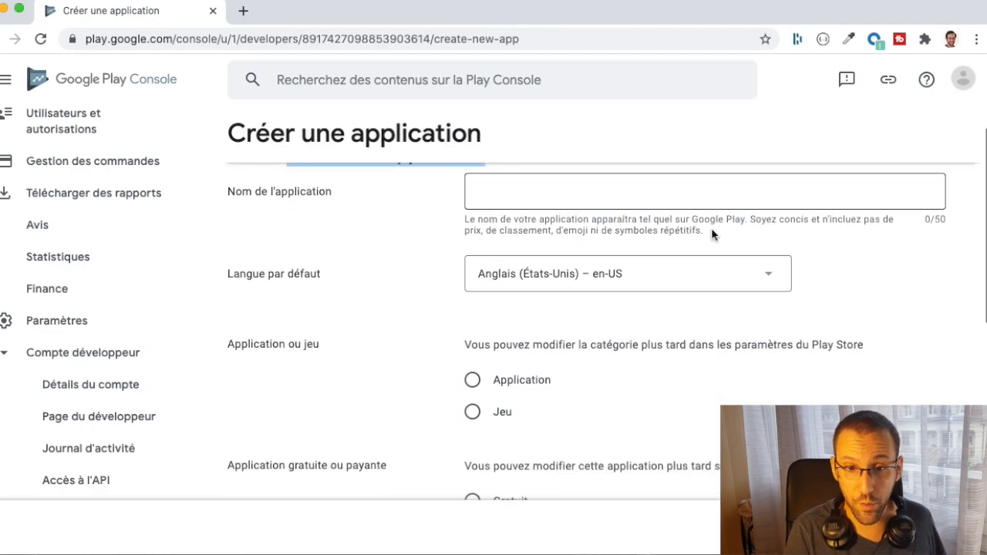
pyautogui.scroll(7, 712, 231)
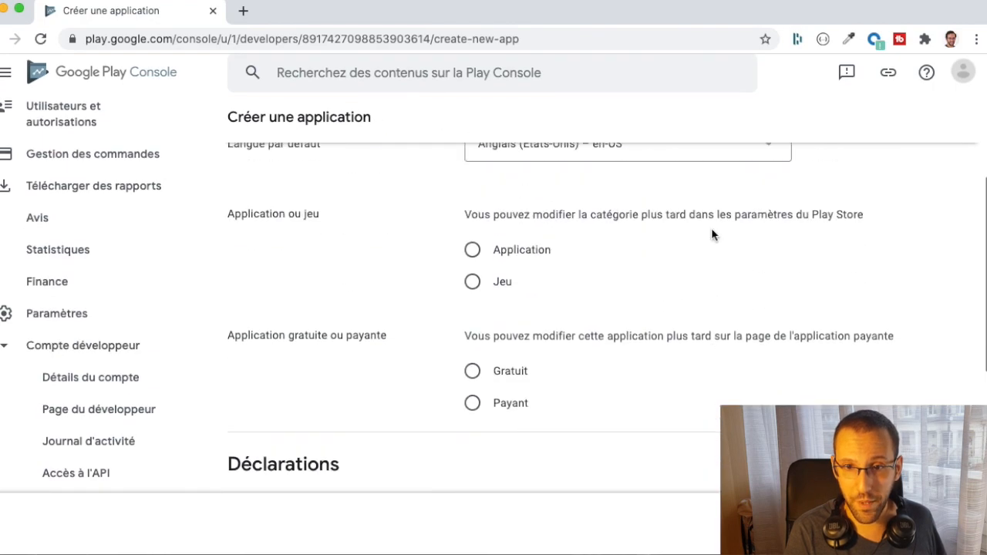
pyautogui.click(709, 229)
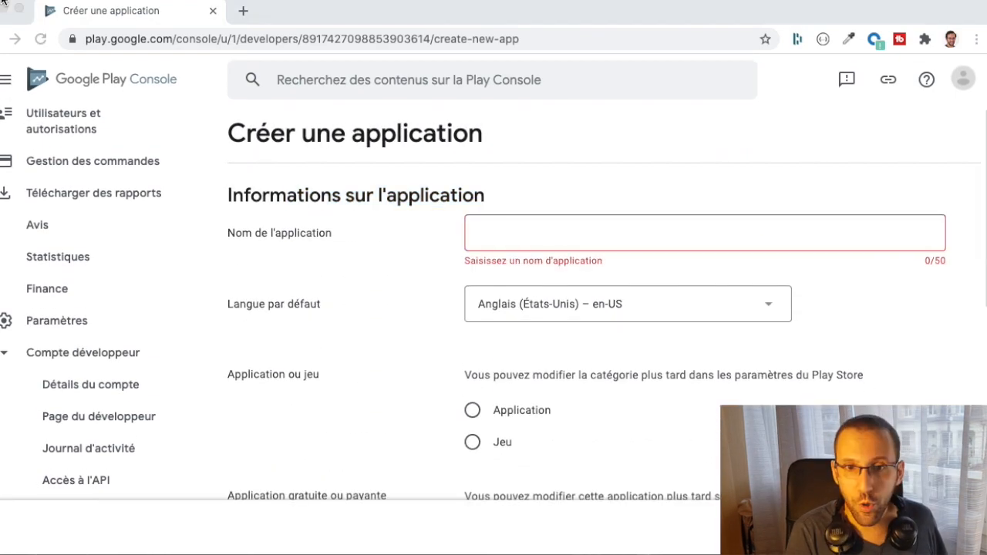
pyautogui.click(535, 231)
pyautogui.write('Speed Math')
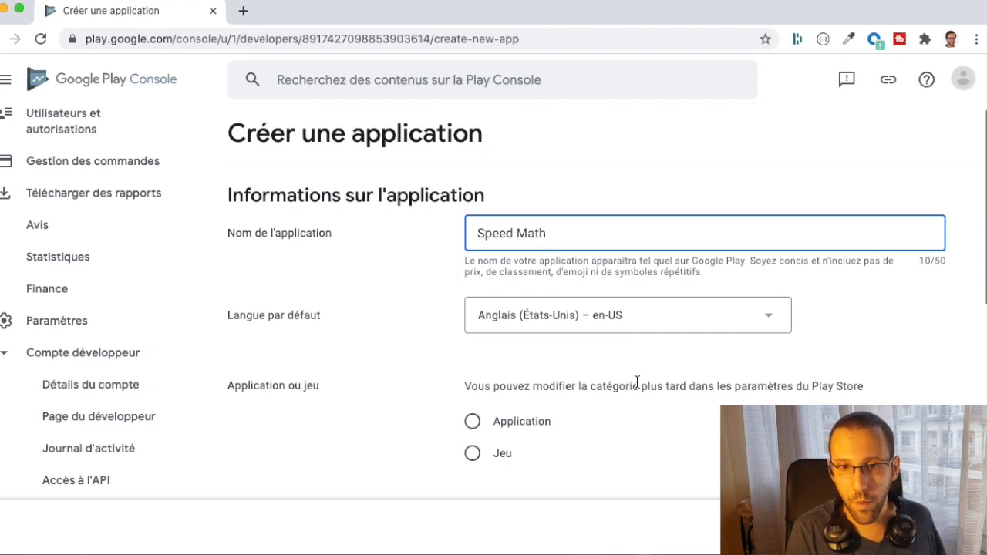
# Step: Set the app type to game and mark it as paid
pyautogui.scroll(-3, 637, 383)
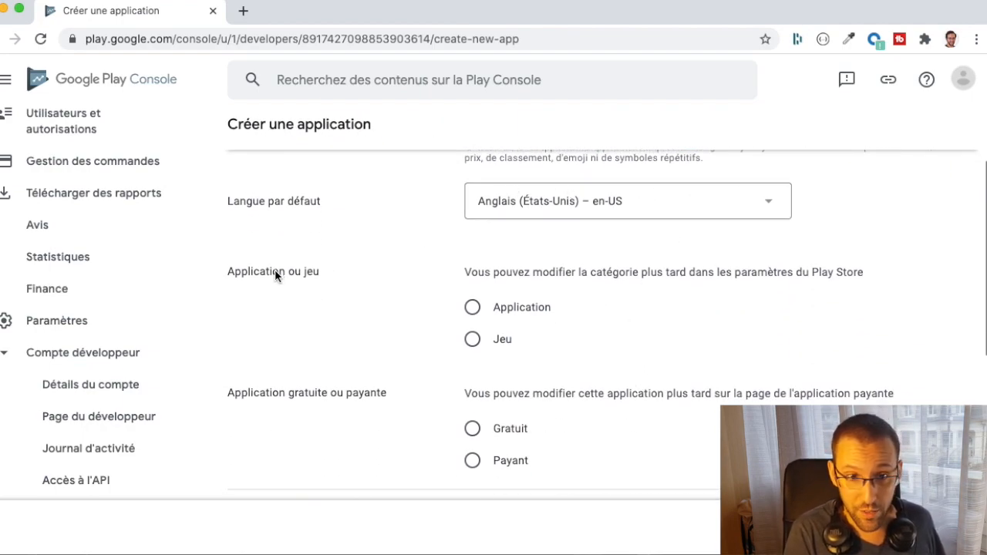
pyautogui.click(472, 340)
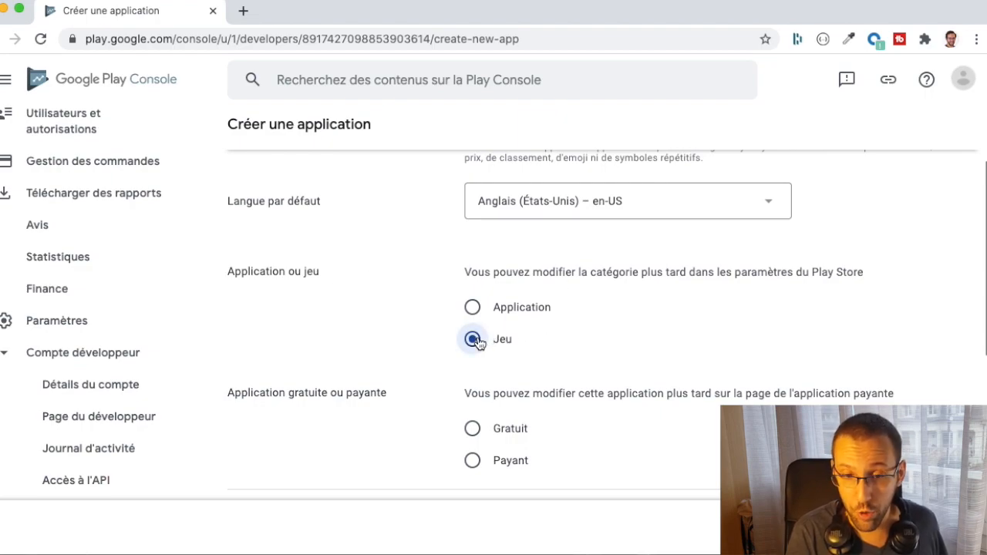
pyautogui.scroll(-1, 607, 392)
pyautogui.scroll(-3, 607, 392)
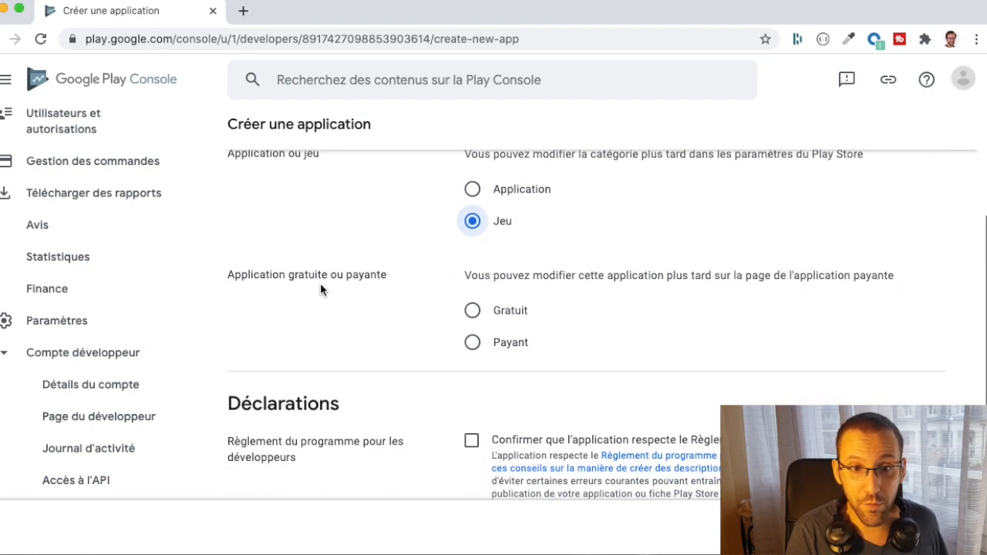
pyautogui.click(472, 310)
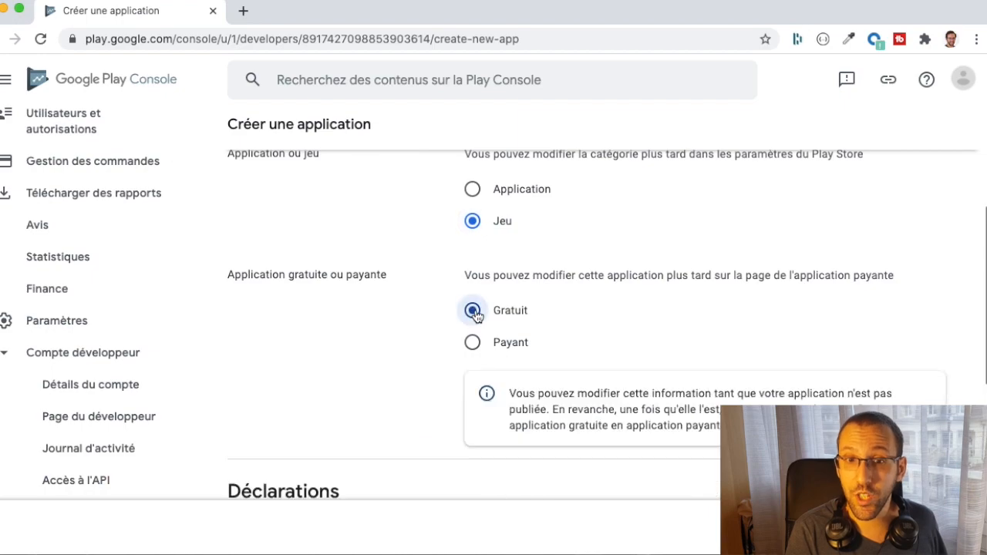
pyautogui.click(472, 342)
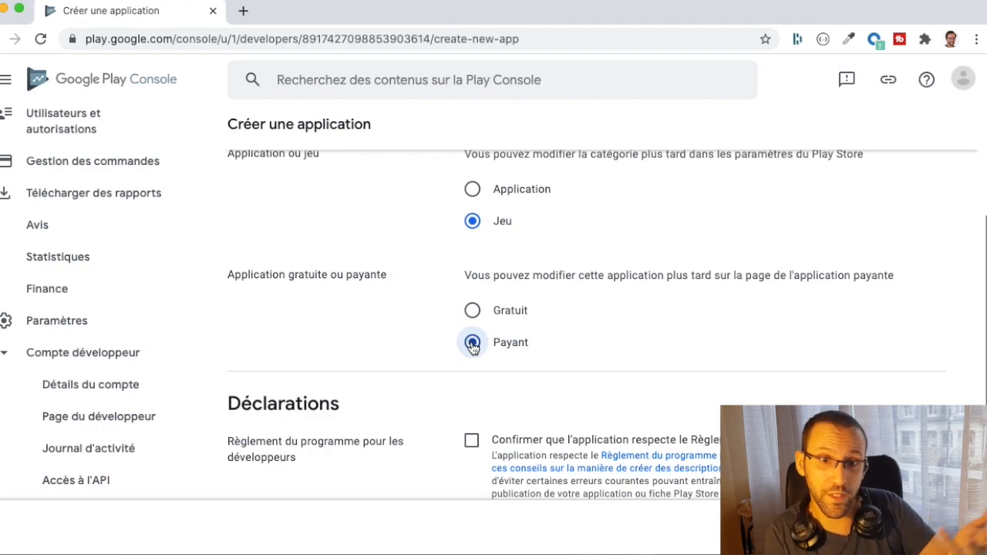
# Step: Accept the developer program policy and US export law declarations, then create the app
pyautogui.scroll(-3, 344, 271)
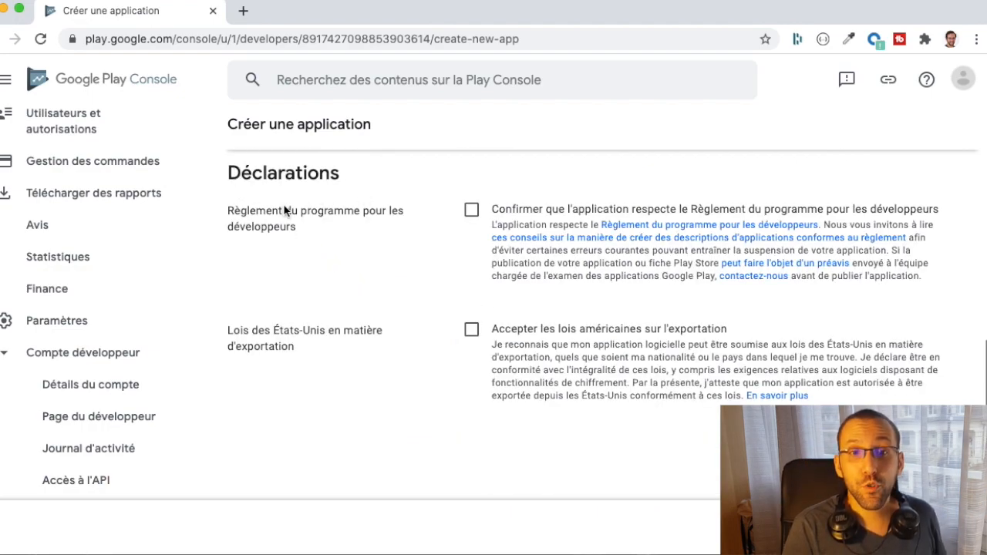
pyautogui.click(471, 211)
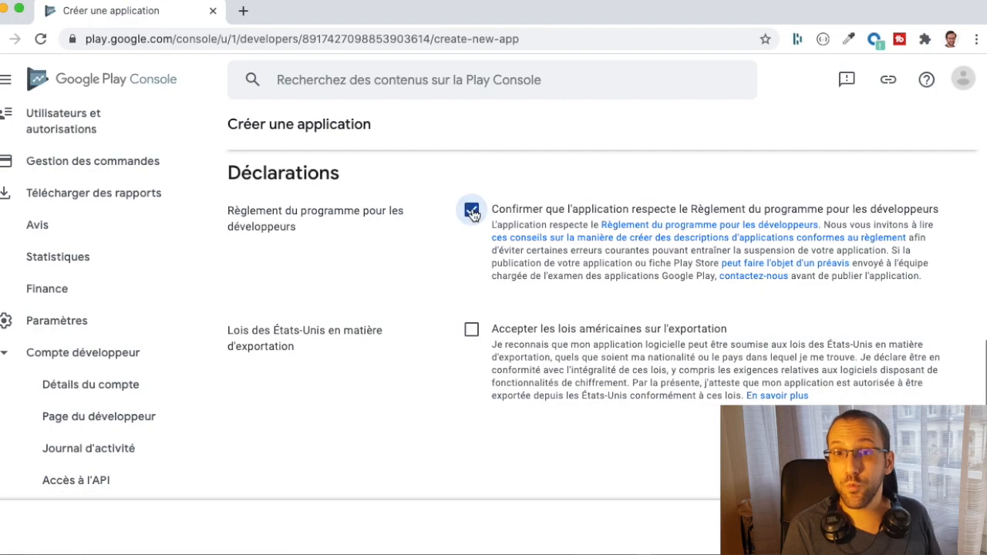
pyautogui.scroll(-1, 476, 348)
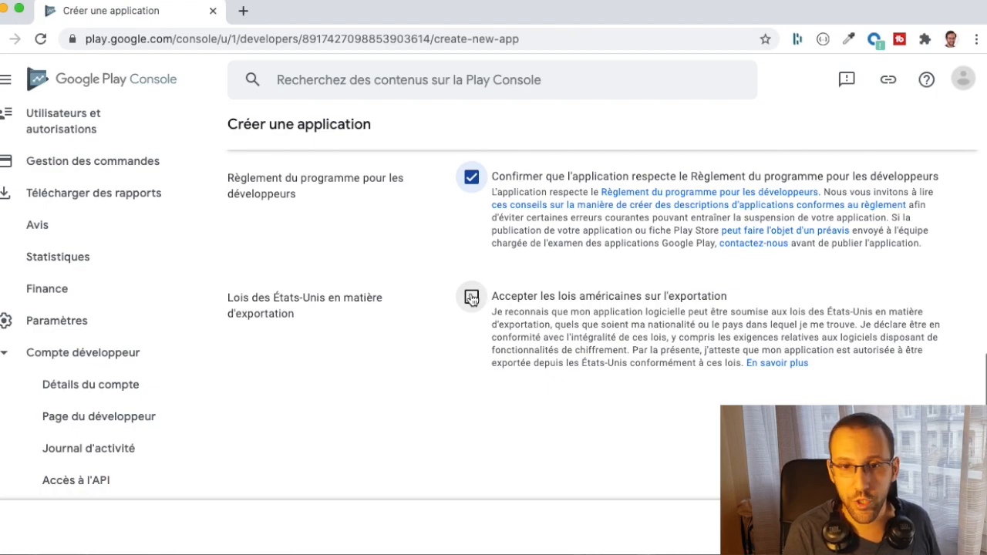
pyautogui.click(472, 298)
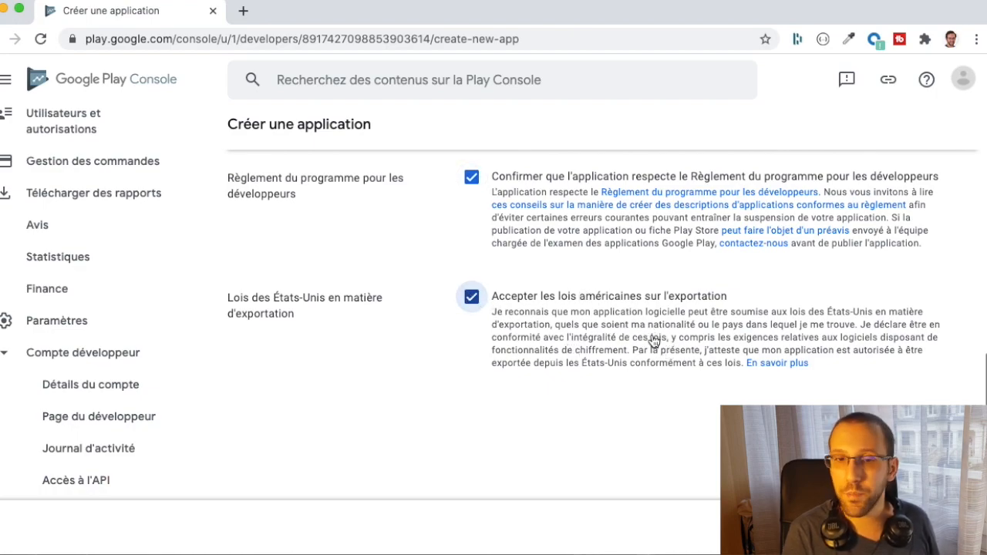
pyautogui.scroll(-1, 657, 341)
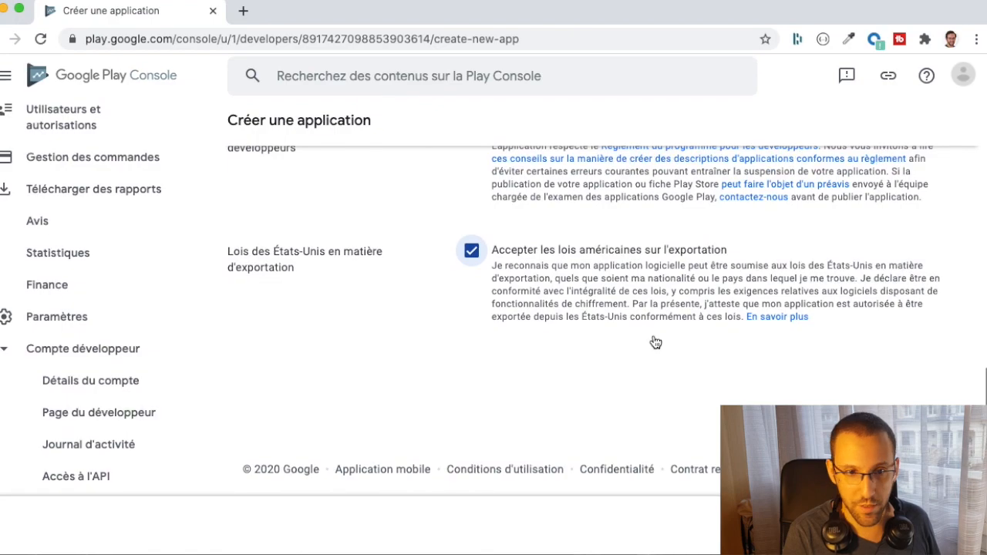
pyautogui.scroll(3, 657, 342)
pyautogui.scroll(-1, 656, 341)
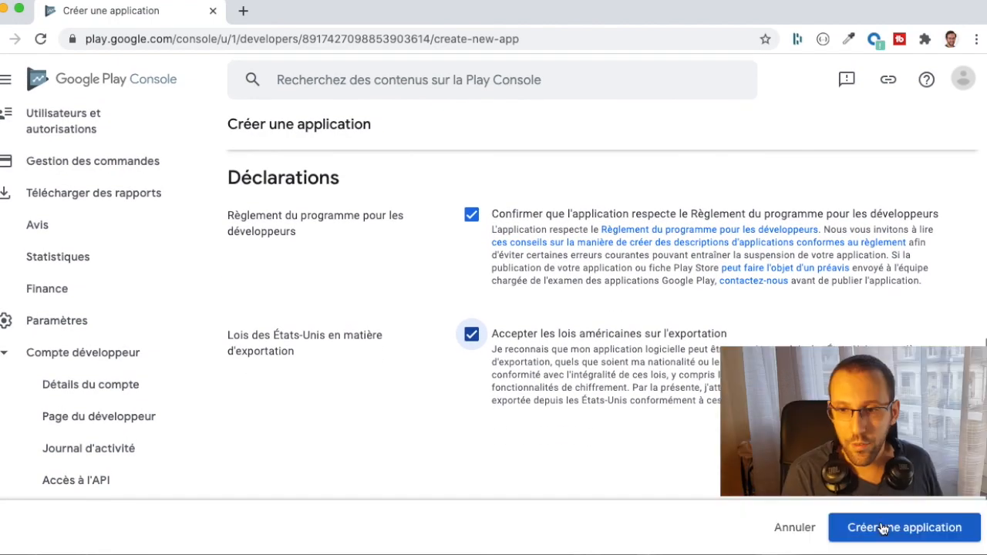
pyautogui.click(917, 531)
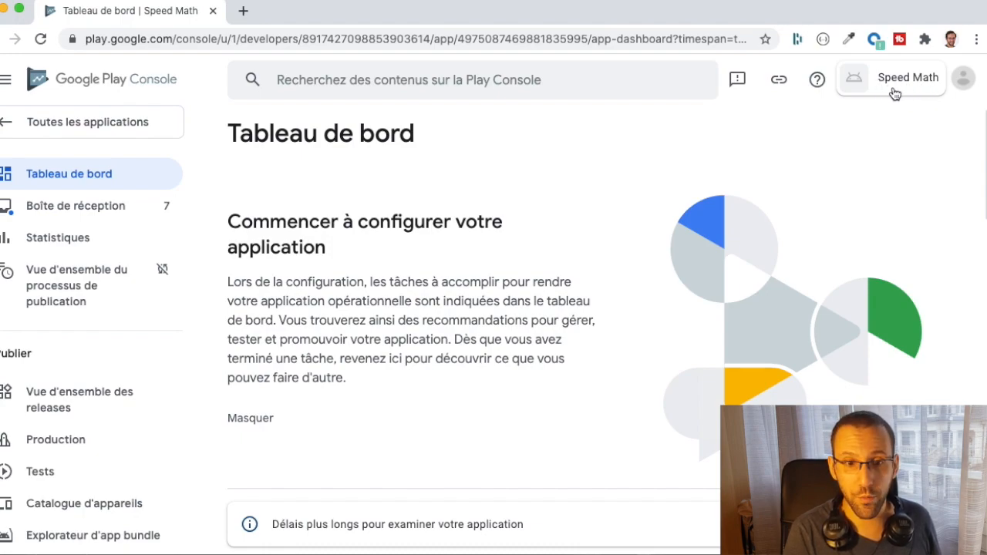
# Step: Scroll to 'Configurer votre application' and expand its setup tasks, from Accès aux applications onward
pyautogui.scroll(-1, 564, 348)
pyautogui.scroll(-5, 564, 347)
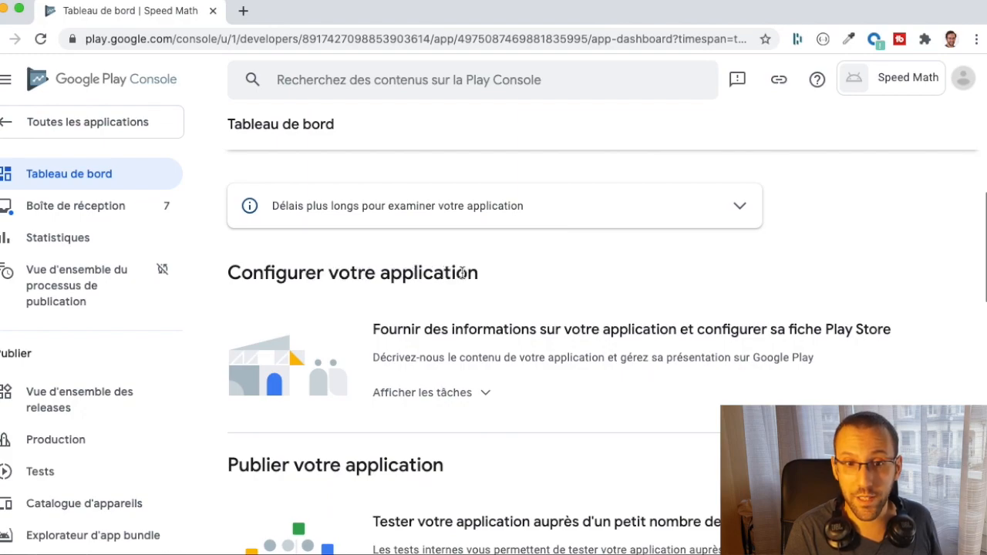
pyautogui.click(442, 395)
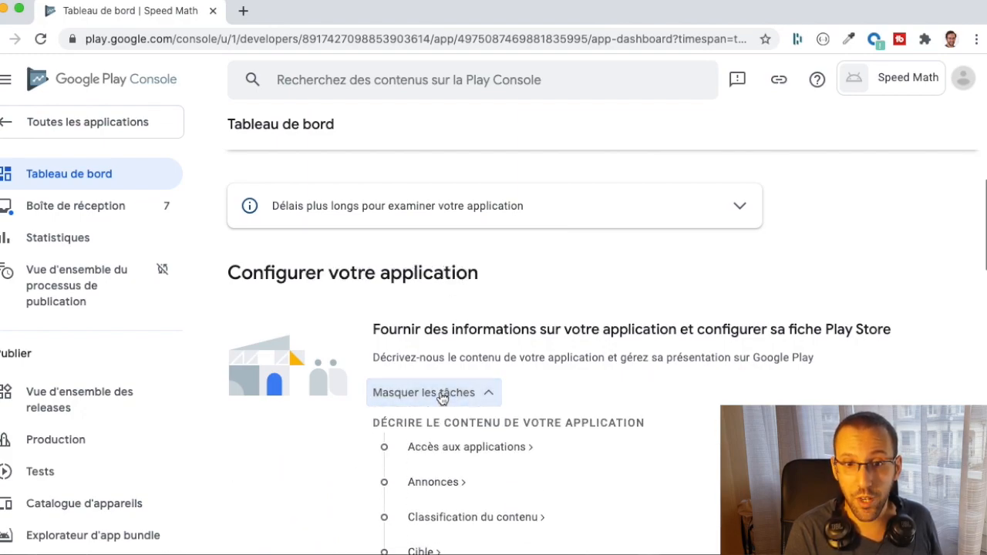
pyautogui.scroll(-3, 605, 440)
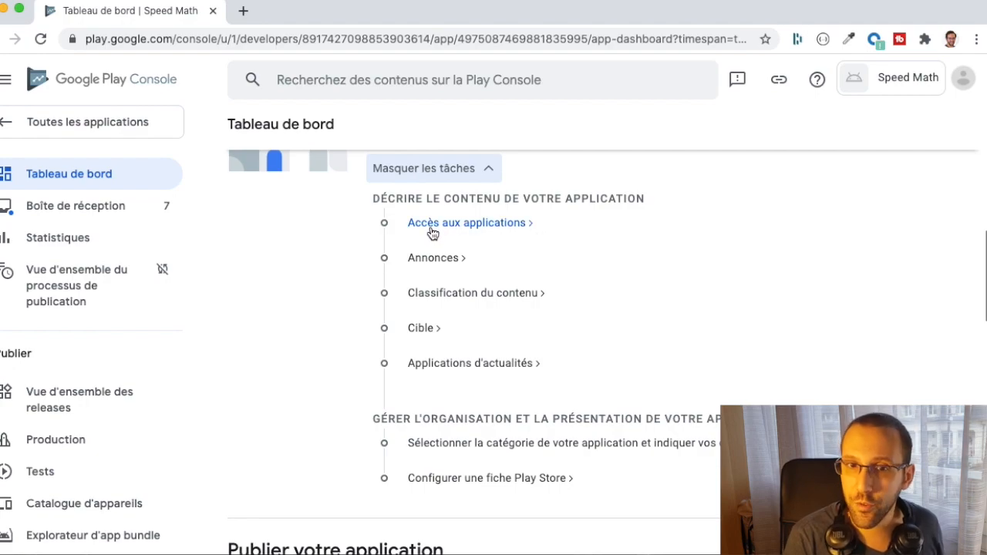
# Step: Save 'Accès aux applications' as all features available without special access, then return to Tableau de bord
pyautogui.click(460, 225)
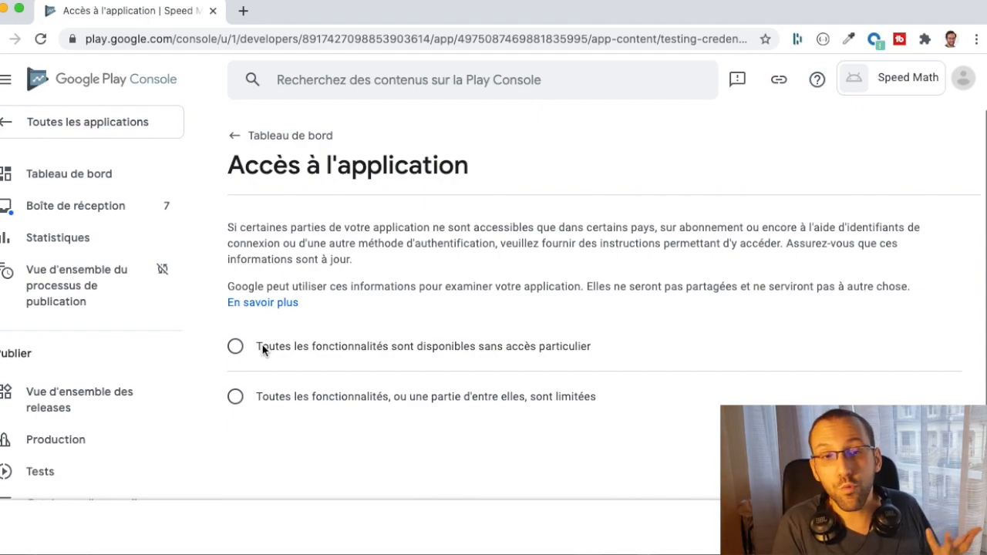
pyautogui.click(237, 348)
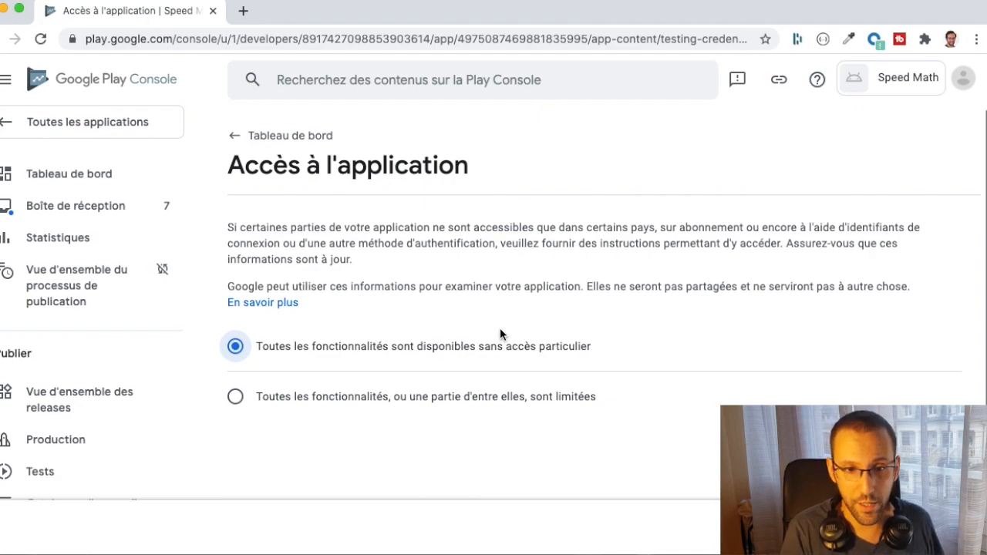
pyautogui.click(392, 396)
pyautogui.scroll(-2, 307, 468)
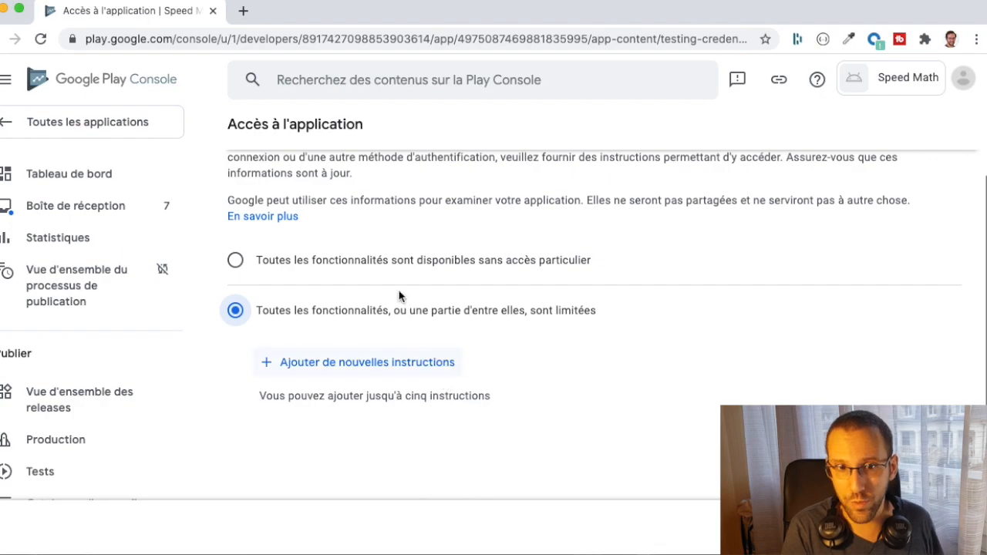
pyautogui.click(386, 266)
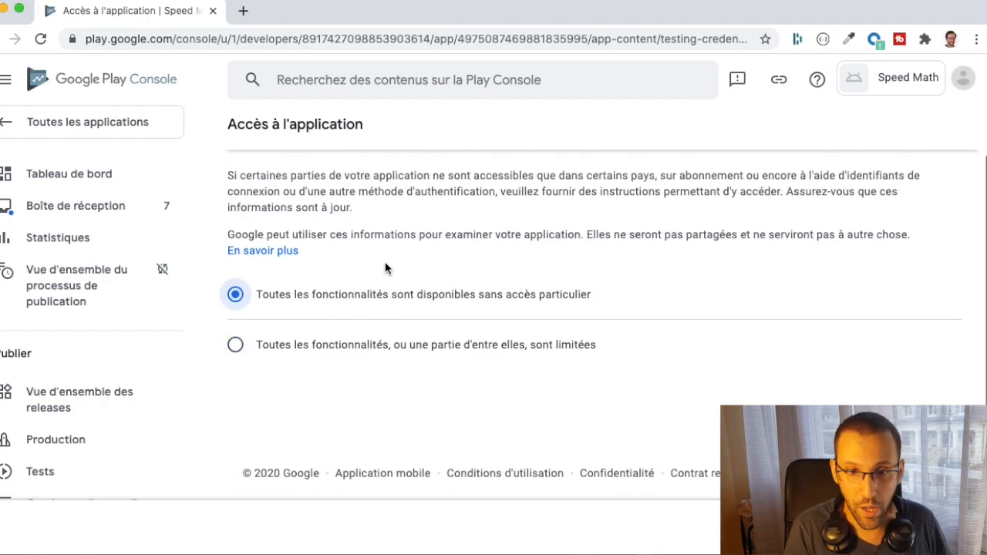
pyautogui.click(922, 532)
pyautogui.scroll(2, 694, 366)
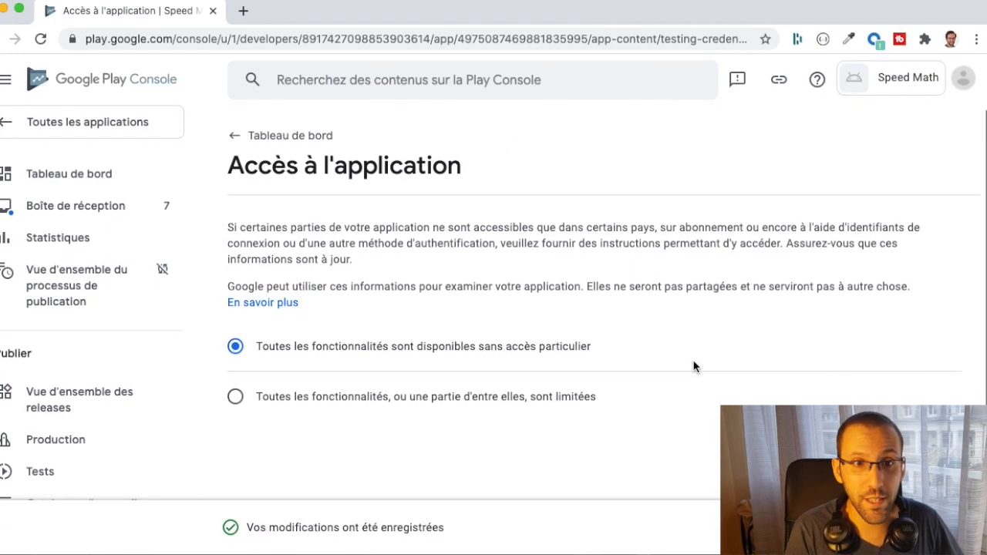
pyautogui.click(280, 137)
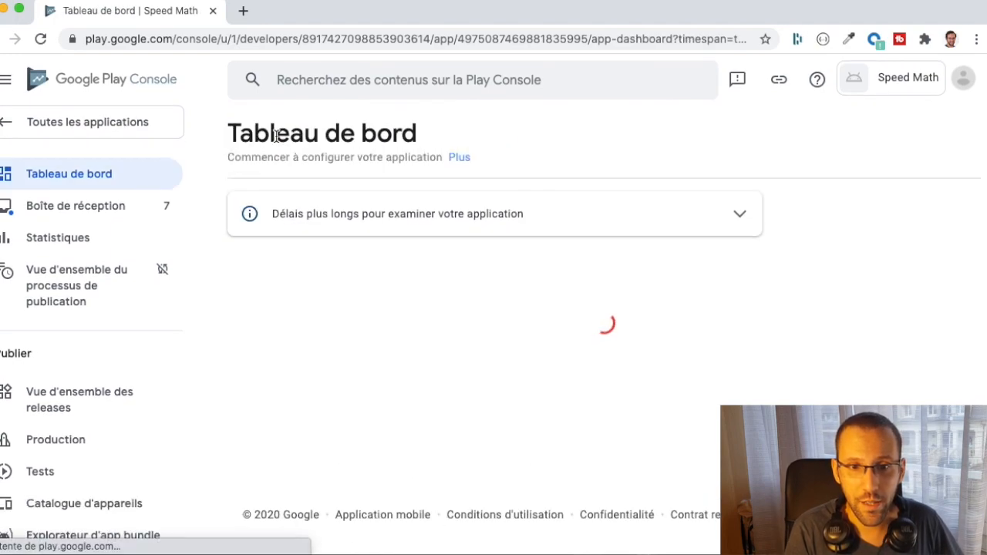
# Step: Set the Annonces declaration to 'Non, mon application ne contient pas d'annonces' and go back to the dashboard
pyautogui.scroll(-2, 509, 378)
pyautogui.scroll(-1, 509, 378)
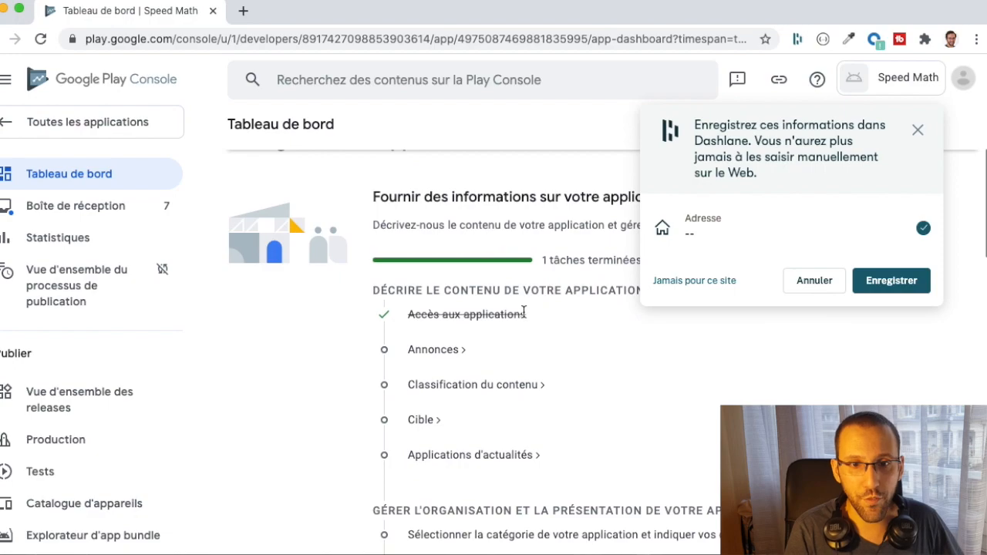
pyautogui.click(436, 351)
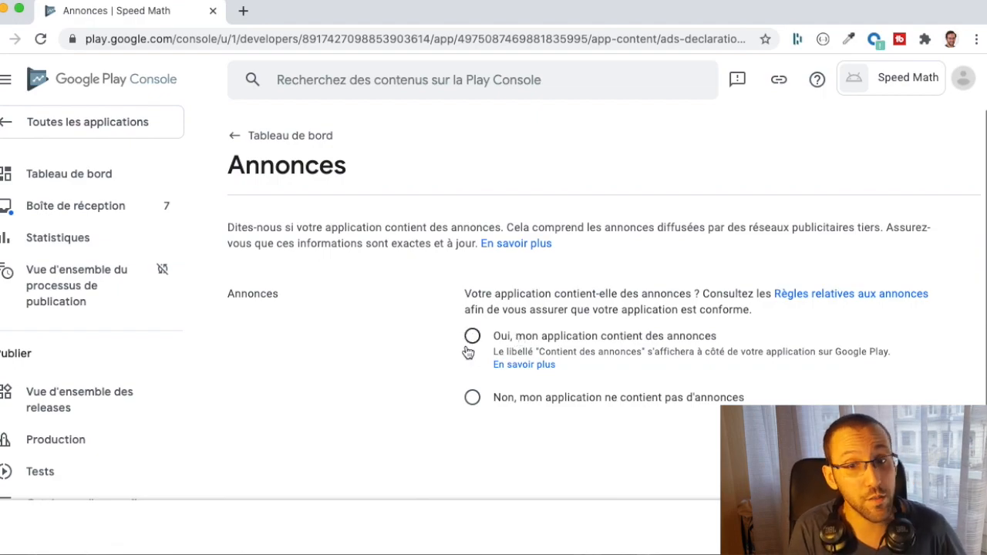
pyautogui.click(473, 398)
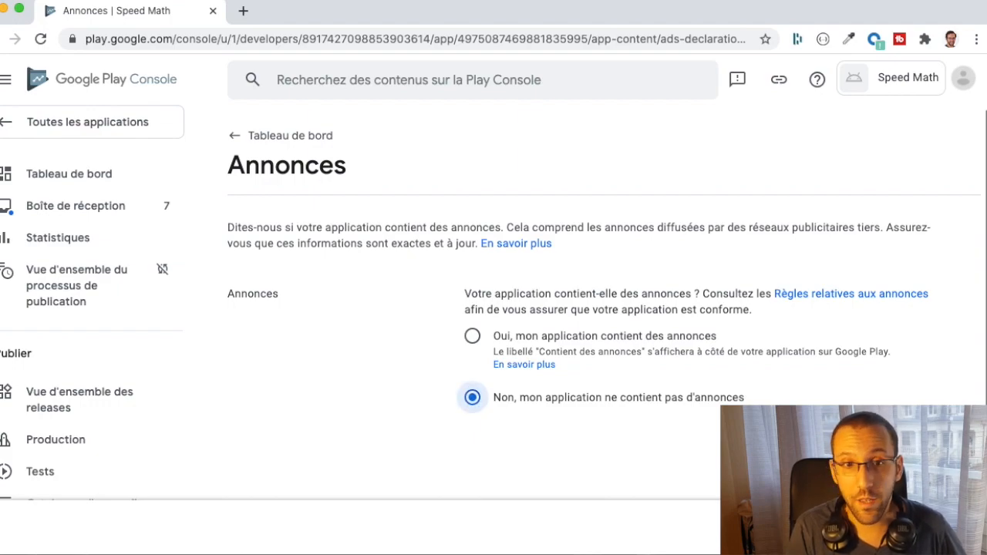
pyautogui.click(298, 145)
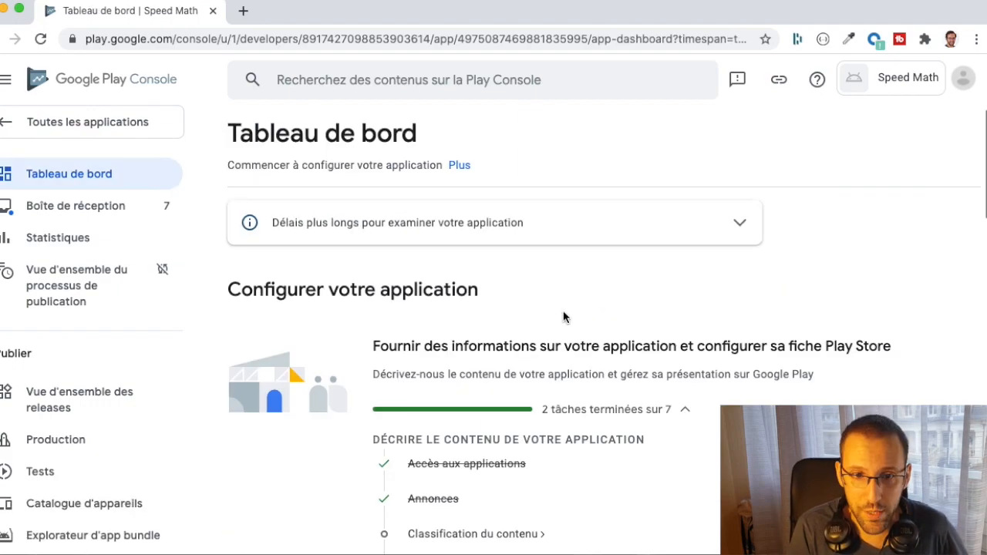
pyautogui.scroll(-3, 564, 316)
# Step: Start the content rating questionnaire, entering the contact e-mail and choosing Jeu as the category
pyautogui.click(505, 292)
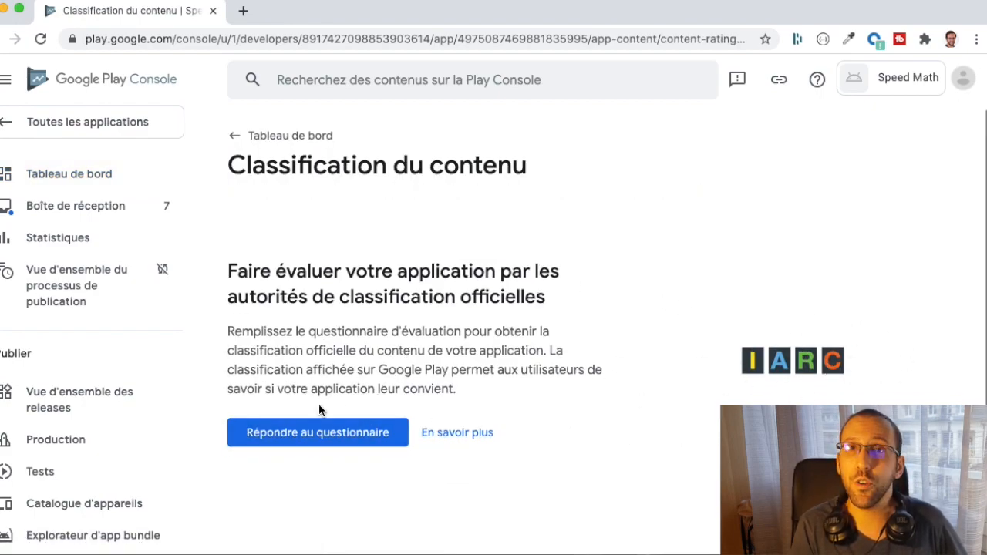
pyautogui.click(296, 432)
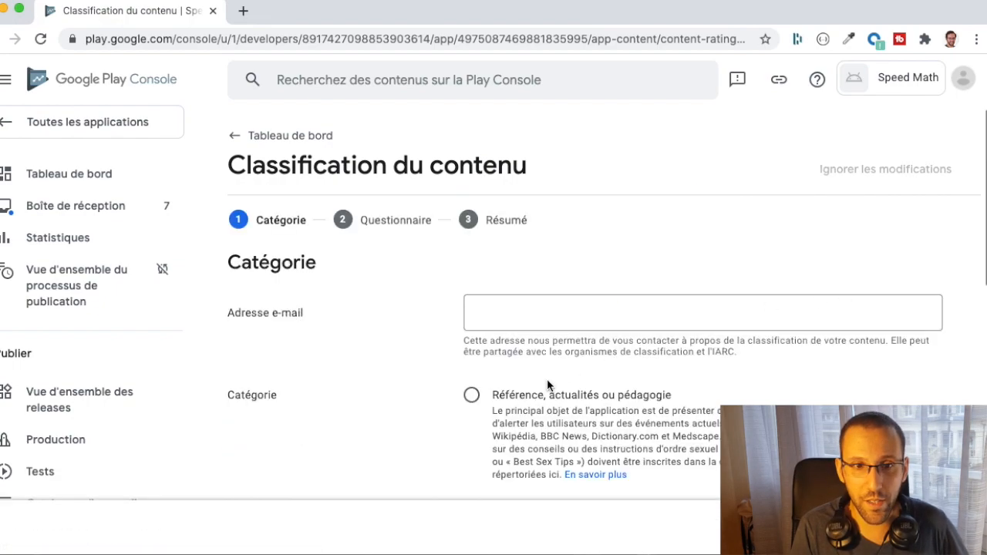
pyautogui.scroll(-3, 548, 384)
pyautogui.scroll(3, 548, 386)
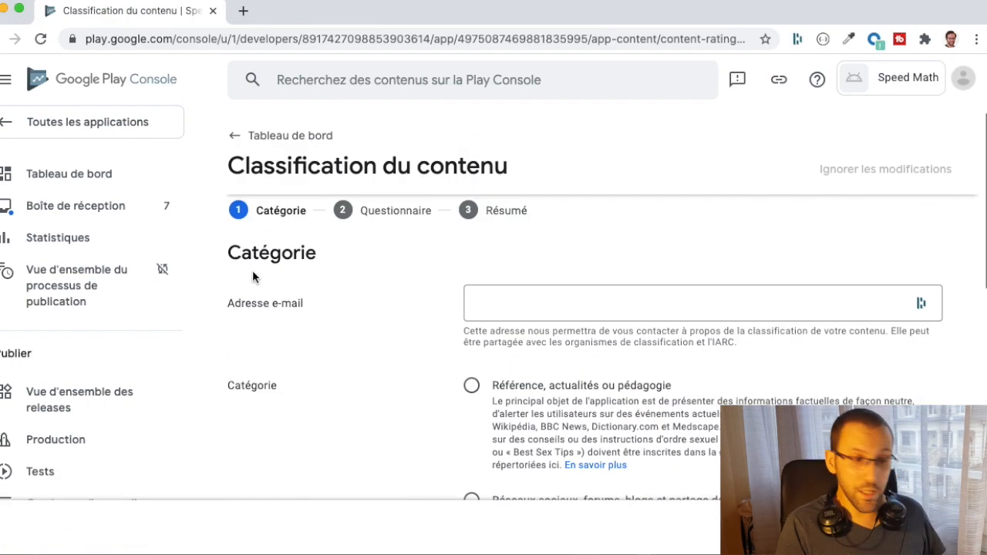
pyautogui.click(538, 302)
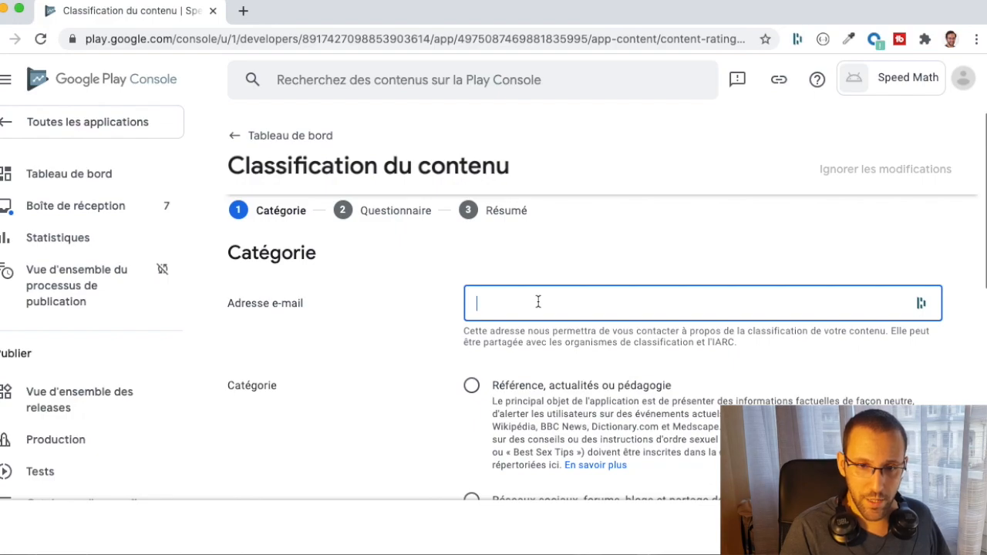
pyautogui.scroll(-3, 537, 302)
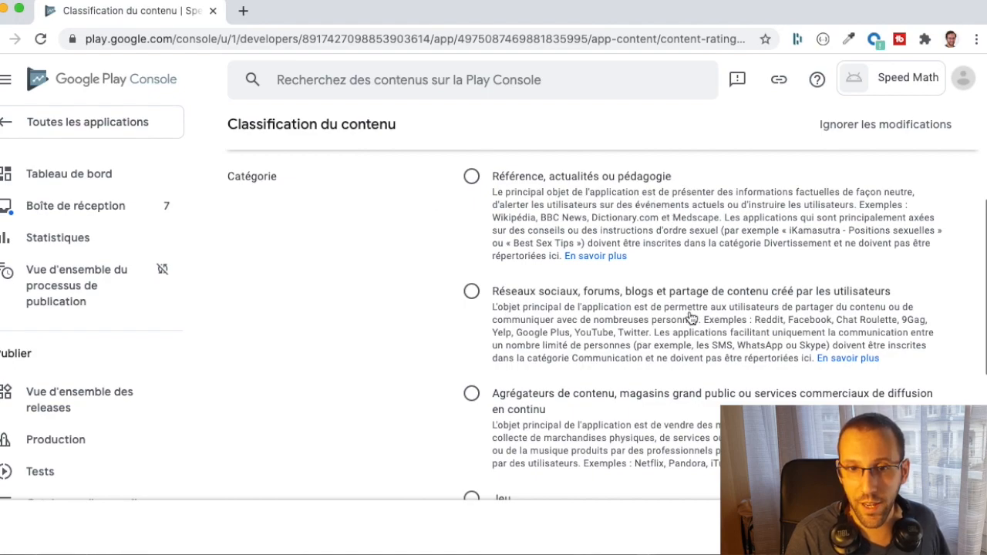
pyautogui.scroll(-1, 698, 320)
pyautogui.scroll(-2, 700, 319)
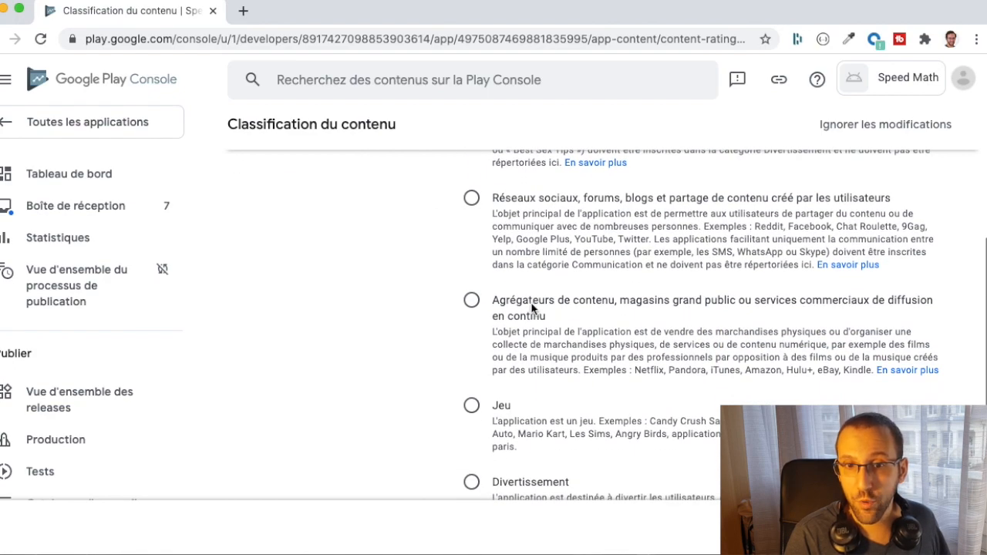
pyautogui.click(473, 408)
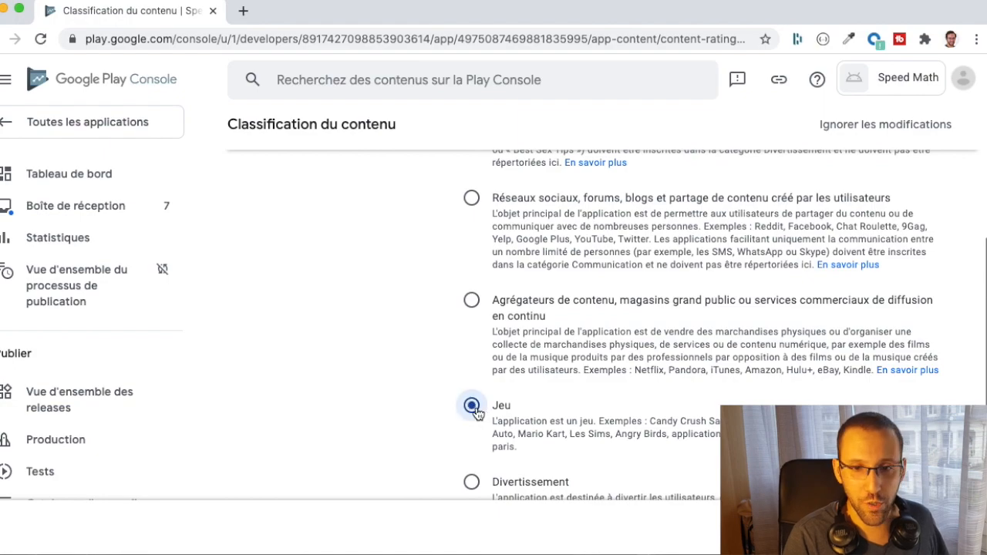
pyautogui.scroll(-3, 477, 414)
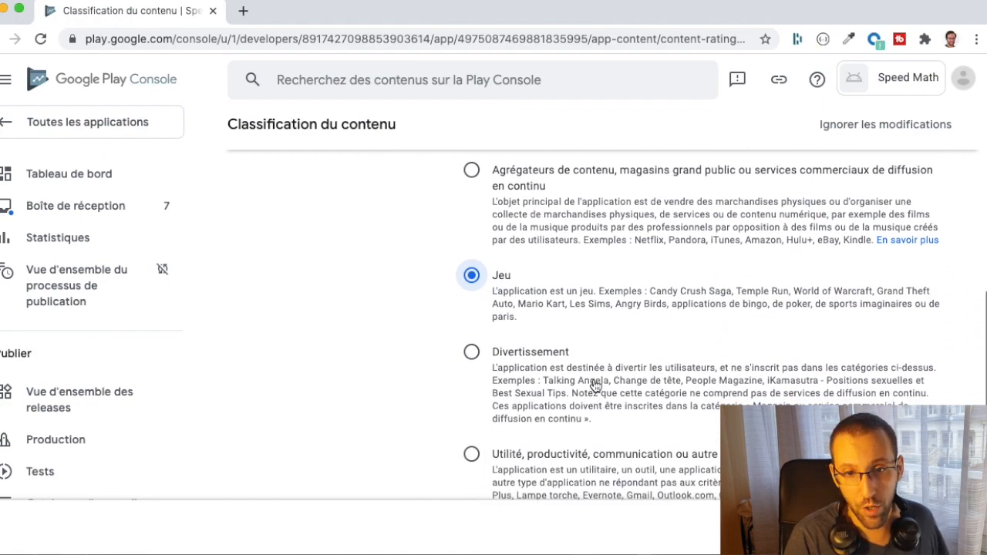
pyautogui.scroll(-1, 585, 413)
pyautogui.scroll(-1, 585, 413)
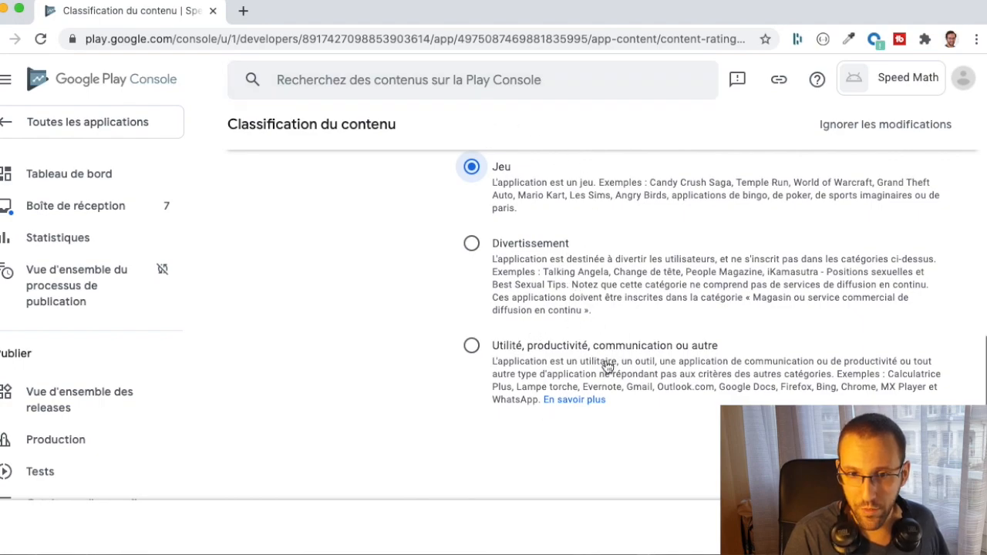
pyautogui.scroll(-1, 589, 394)
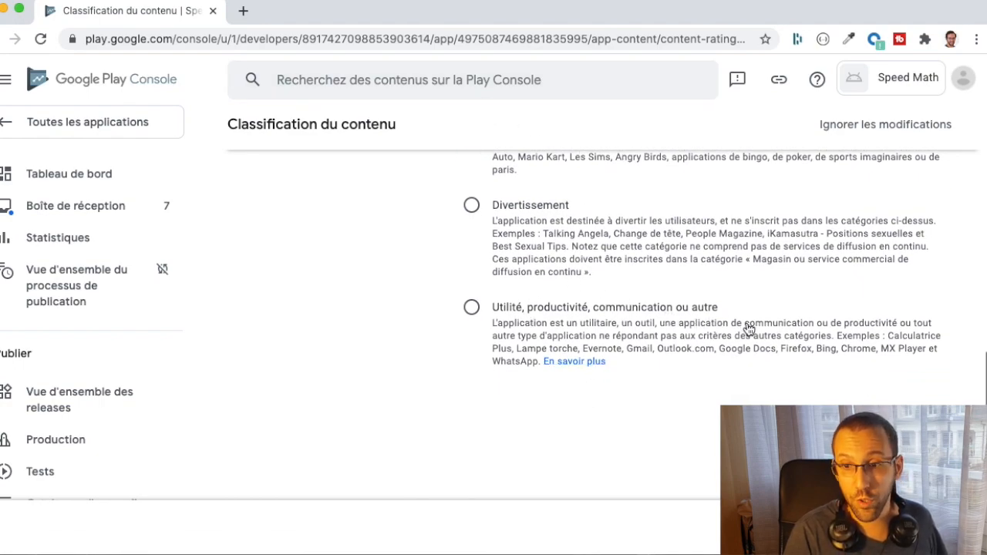
pyautogui.scroll(-1, 750, 397)
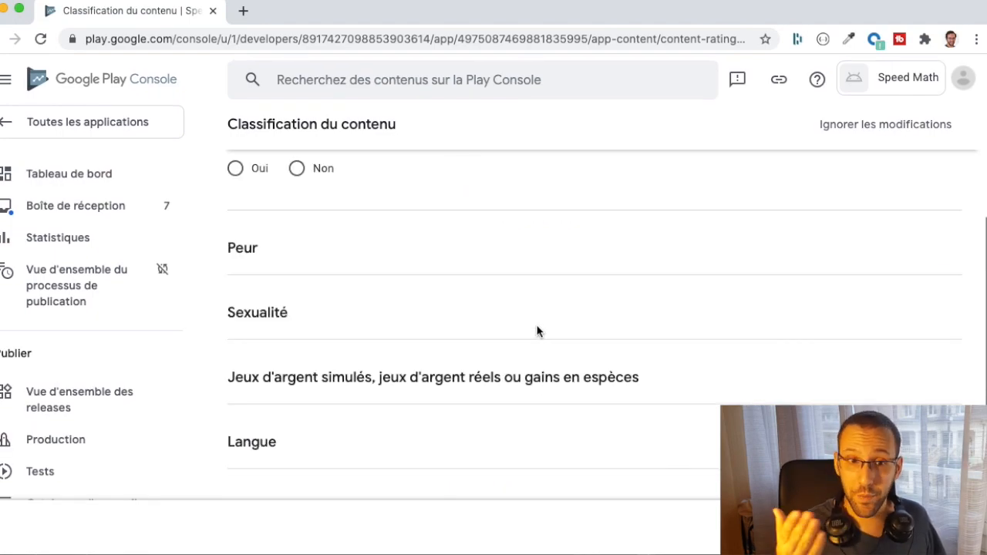
pyautogui.scroll(3, 538, 332)
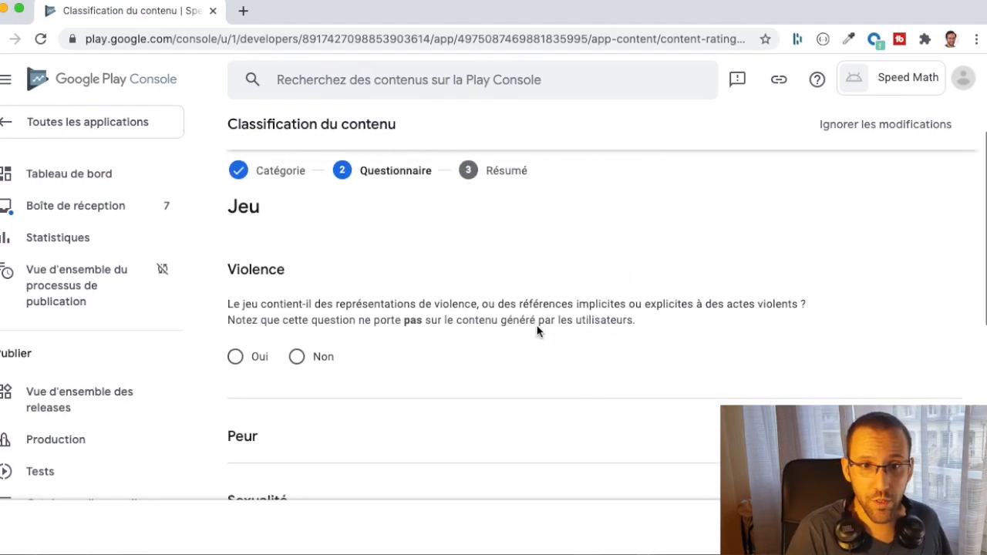
pyautogui.scroll(-3, 538, 332)
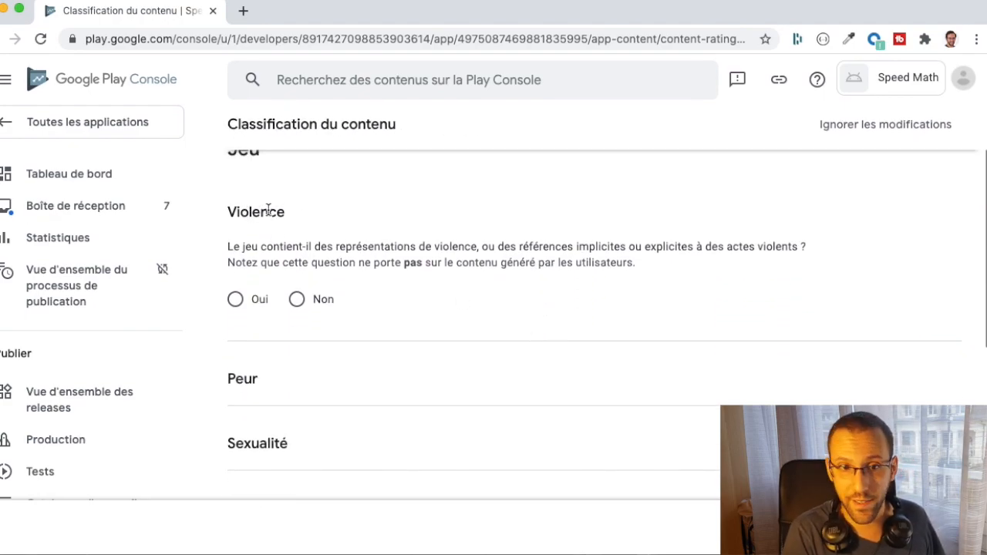
# Step: Answer Non to violence, fear, sexuality, gambling, offensive language, controlled substances and crude humour
pyautogui.click(297, 299)
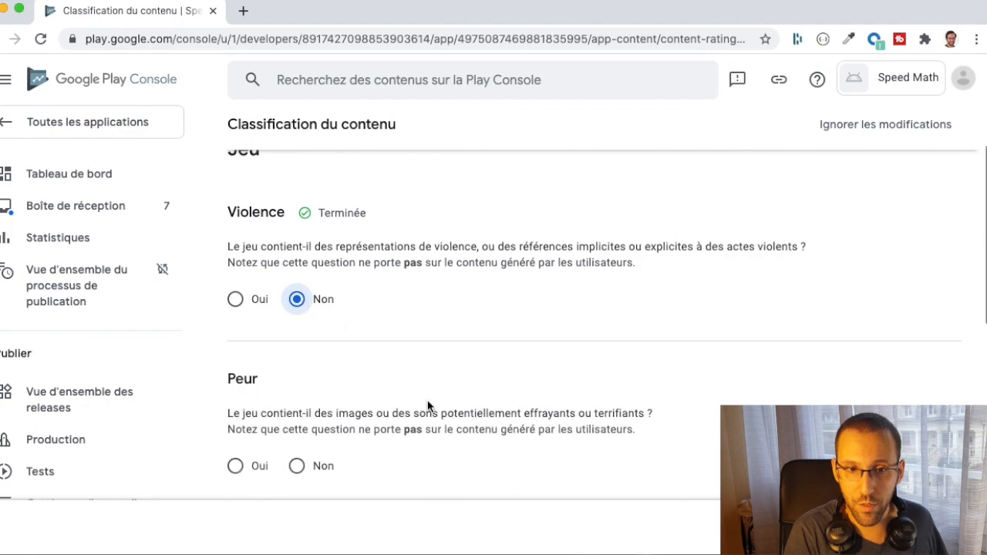
pyautogui.scroll(-3, 428, 406)
pyautogui.click(297, 329)
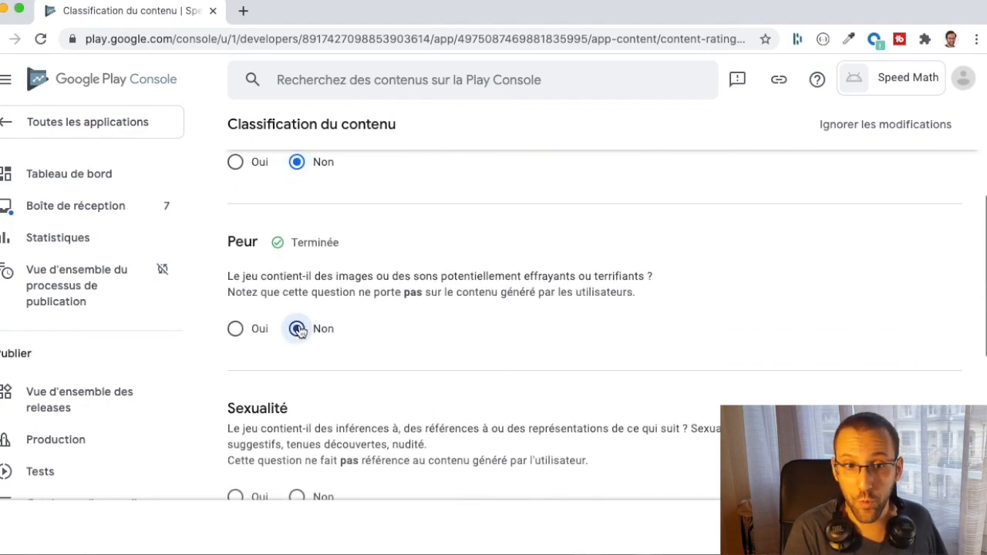
pyautogui.scroll(-3, 439, 378)
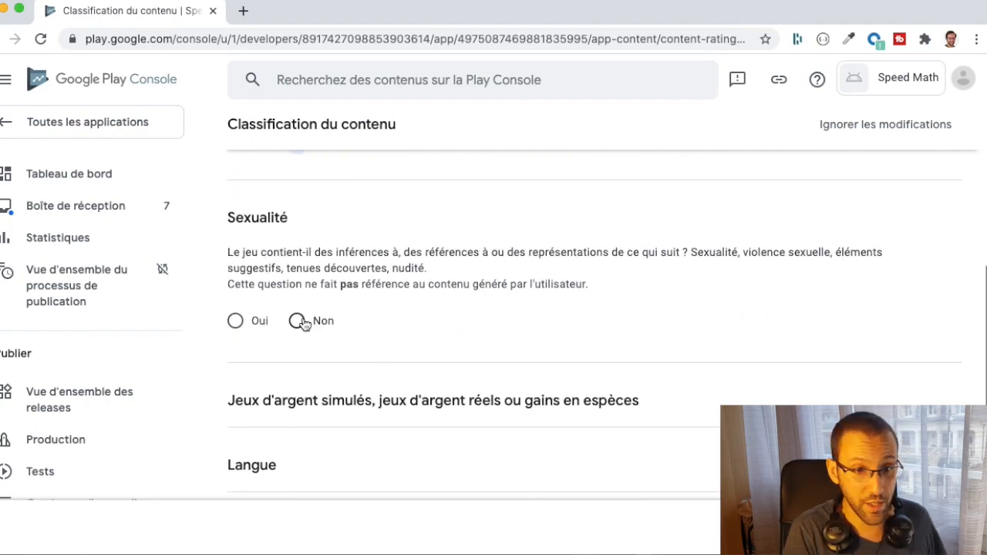
pyautogui.click(298, 322)
pyautogui.scroll(-3, 533, 318)
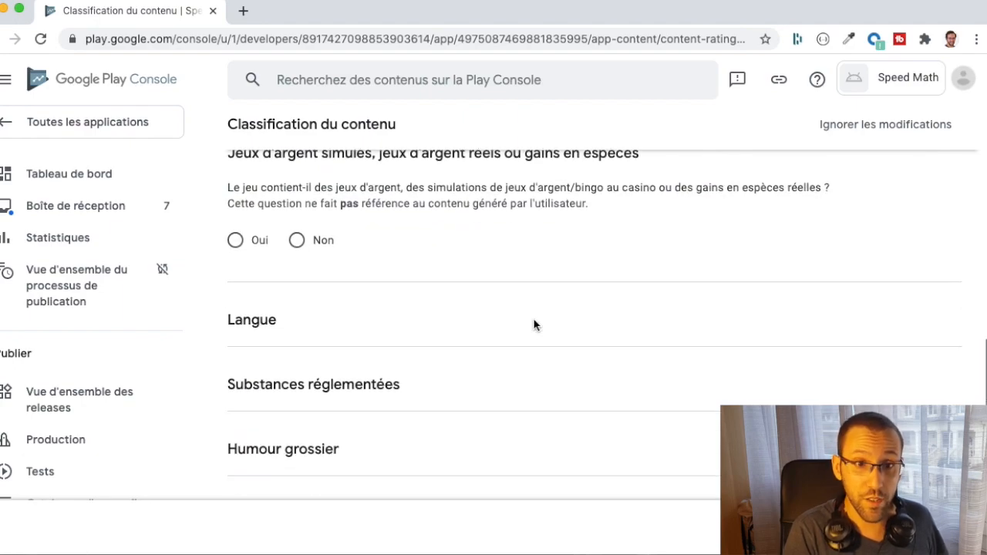
pyautogui.click(297, 289)
pyautogui.scroll(-3, 523, 263)
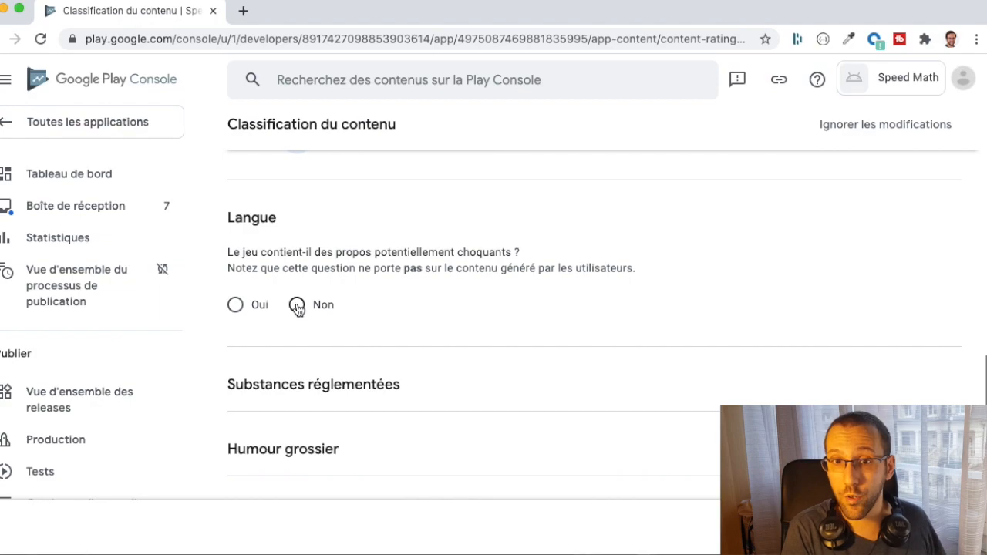
pyautogui.click(297, 307)
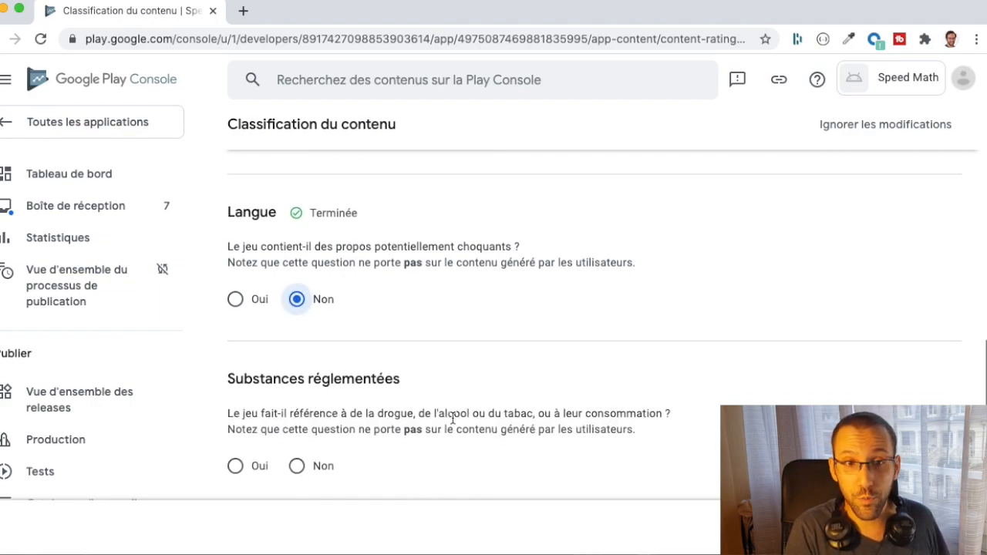
pyautogui.scroll(-3, 452, 416)
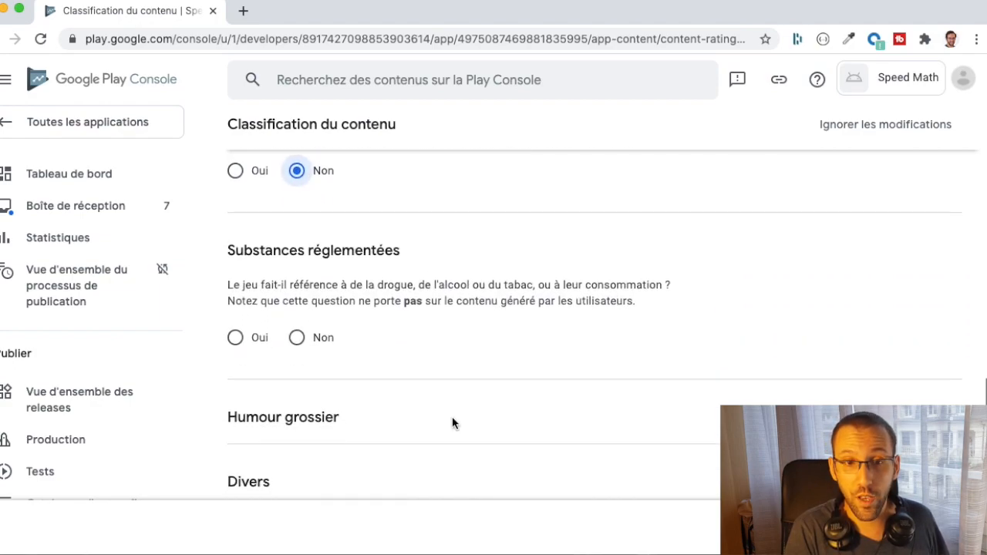
pyautogui.click(297, 337)
pyautogui.scroll(-3, 437, 382)
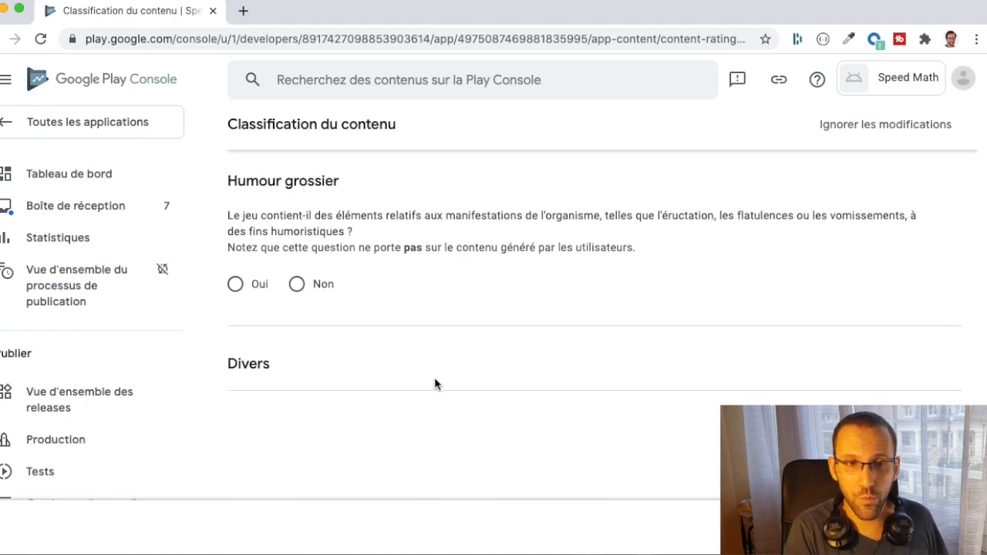
pyautogui.click(297, 284)
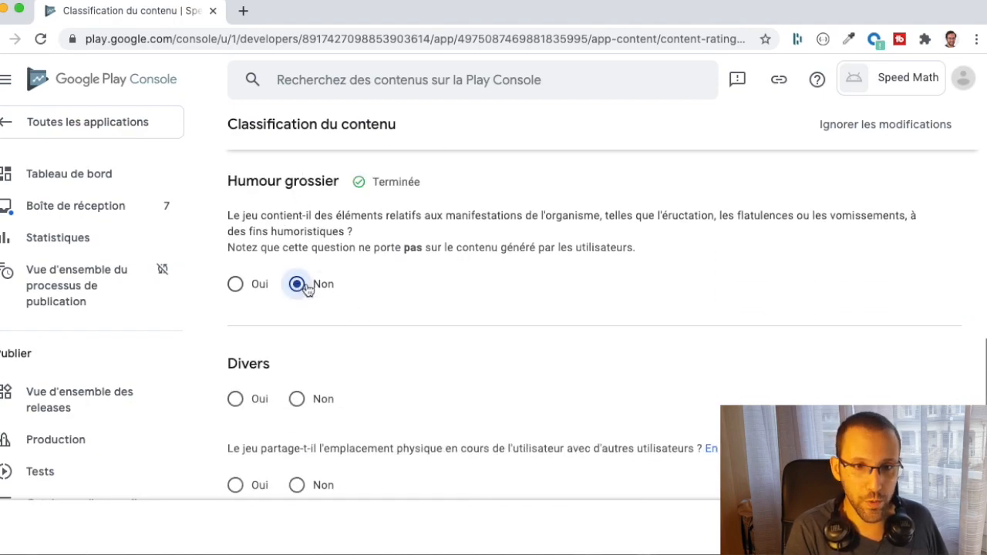
pyautogui.scroll(-4, 361, 370)
pyautogui.scroll(1, 361, 370)
pyautogui.scroll(1, 361, 367)
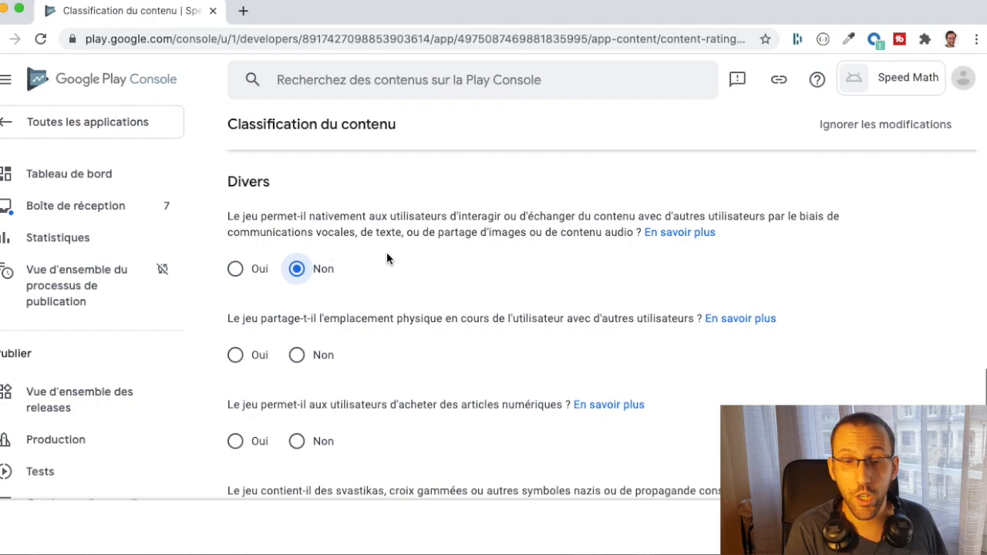
# Step: Answer Non to location sharing, digital purchases, Nazi symbols and Korean identity, then save
pyautogui.click(297, 355)
pyautogui.scroll(-2, 422, 433)
pyautogui.scroll(-1, 424, 435)
pyautogui.click(298, 307)
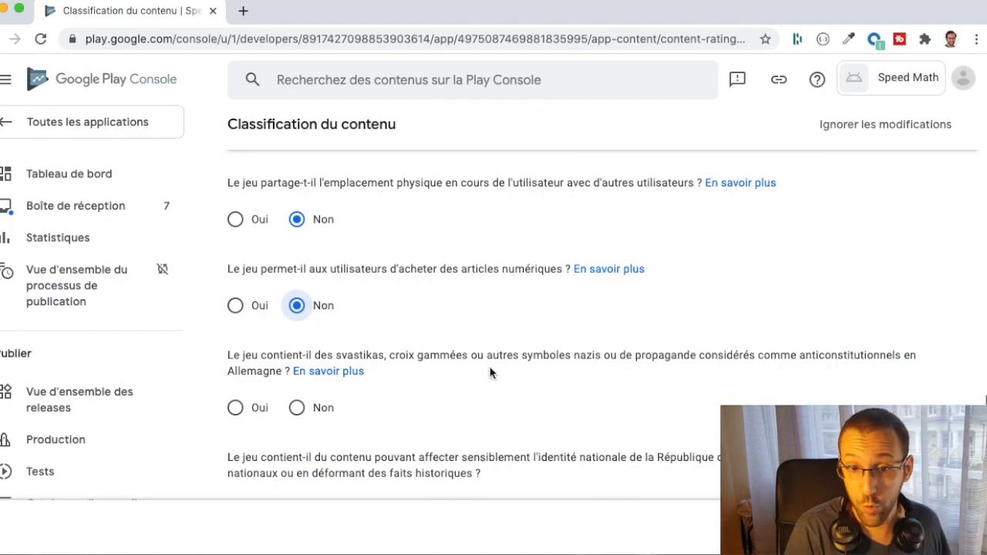
pyautogui.click(297, 408)
pyautogui.scroll(-1, 538, 374)
pyautogui.scroll(-2, 538, 374)
pyautogui.click(297, 375)
pyautogui.scroll(-2, 301, 382)
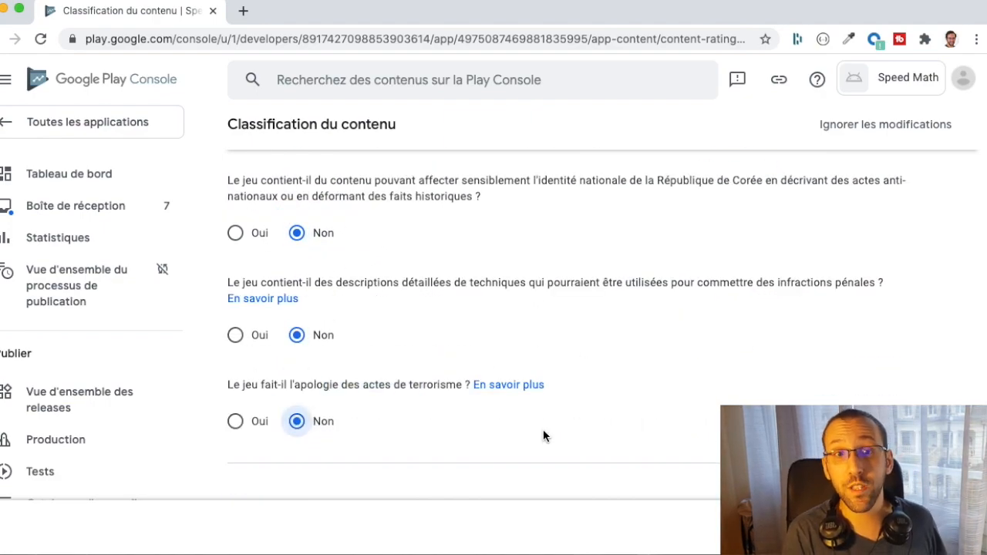
pyautogui.scroll(-2, 544, 432)
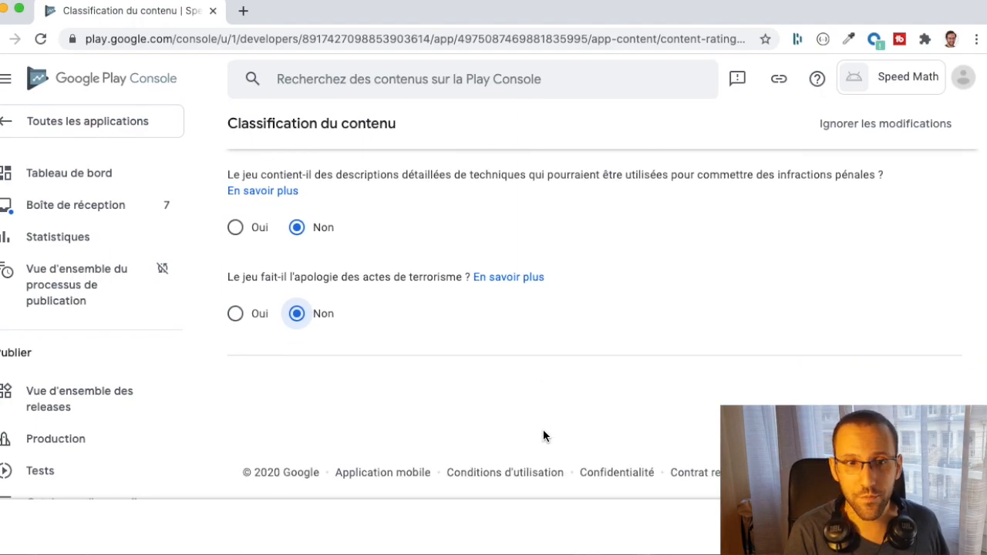
pyautogui.click(859, 533)
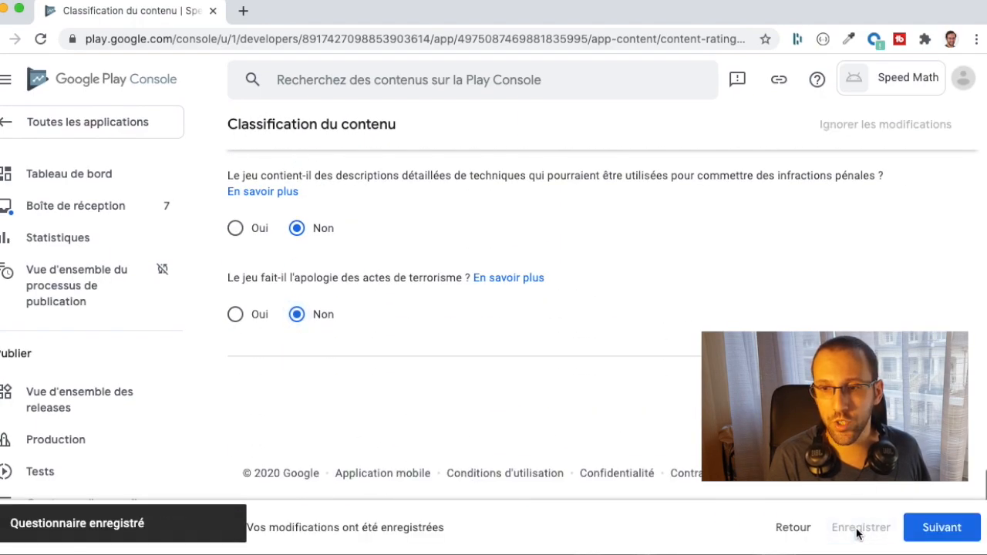
# Step: Review the rating summary and submit the questionnaire to receive ratings such as PEGI 3
pyautogui.click(951, 534)
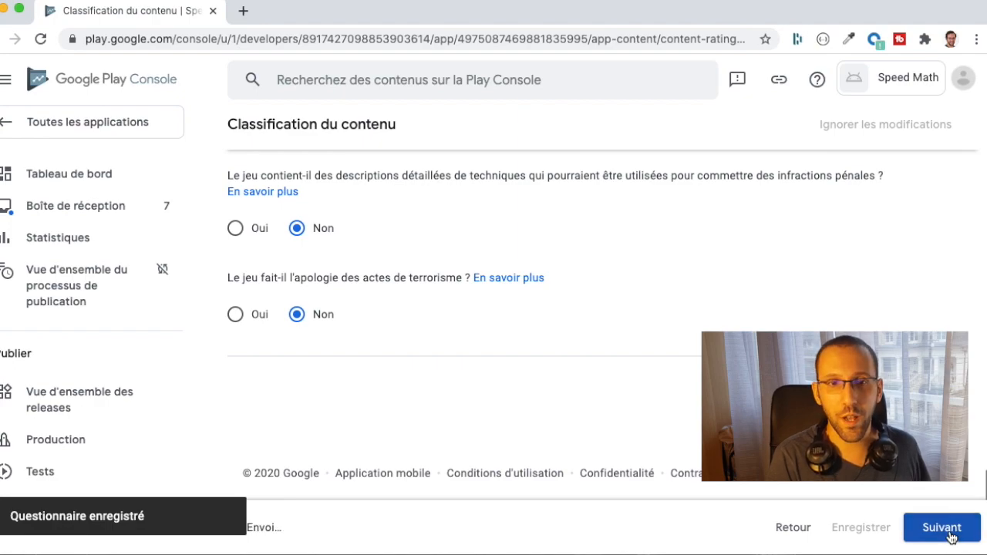
pyautogui.scroll(2, 655, 267)
pyautogui.scroll(3, 655, 270)
pyautogui.scroll(-2, 655, 270)
pyautogui.scroll(2, 655, 270)
pyautogui.scroll(-2, 381, 339)
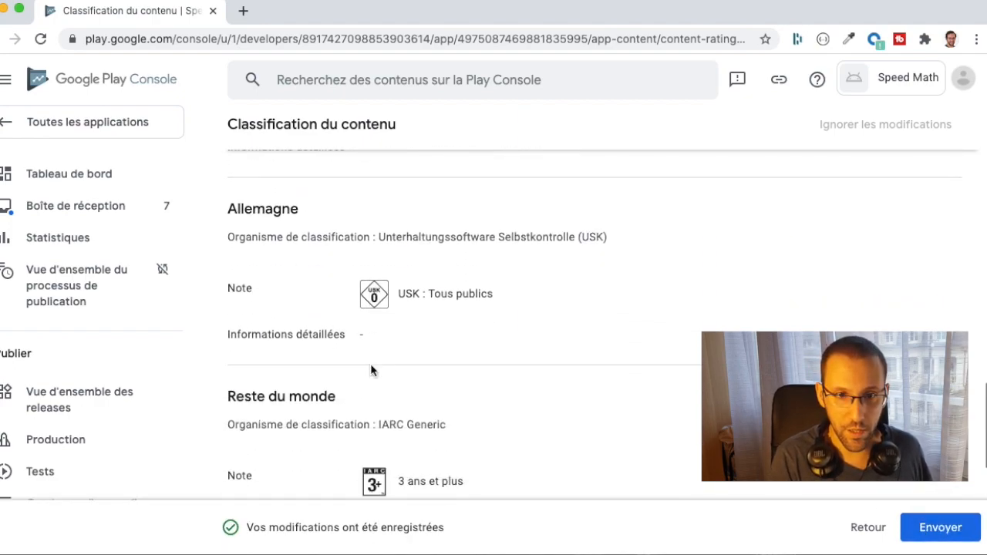
pyautogui.scroll(1, 409, 321)
pyautogui.scroll(3, 410, 320)
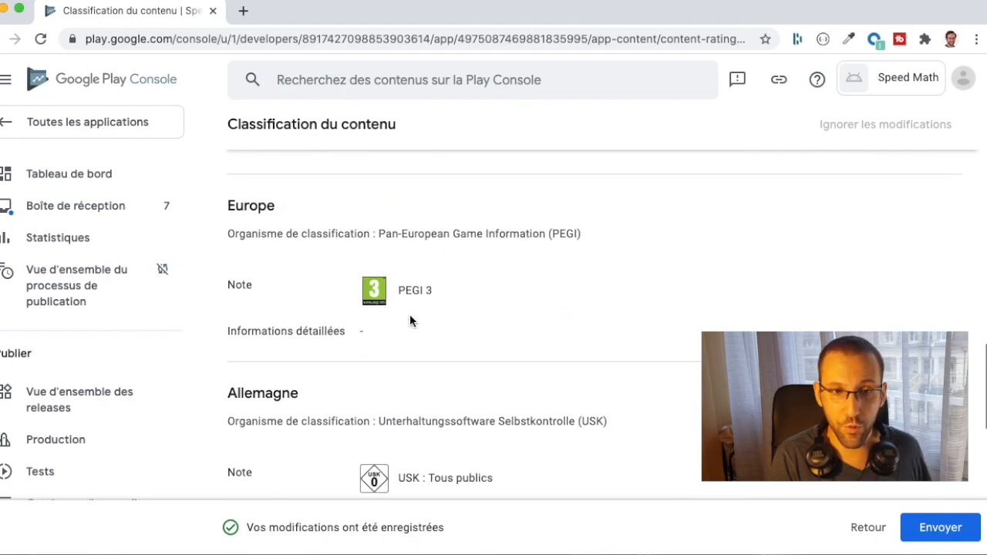
pyautogui.moveTo(244, 205); pyautogui.dragTo(316, 210)
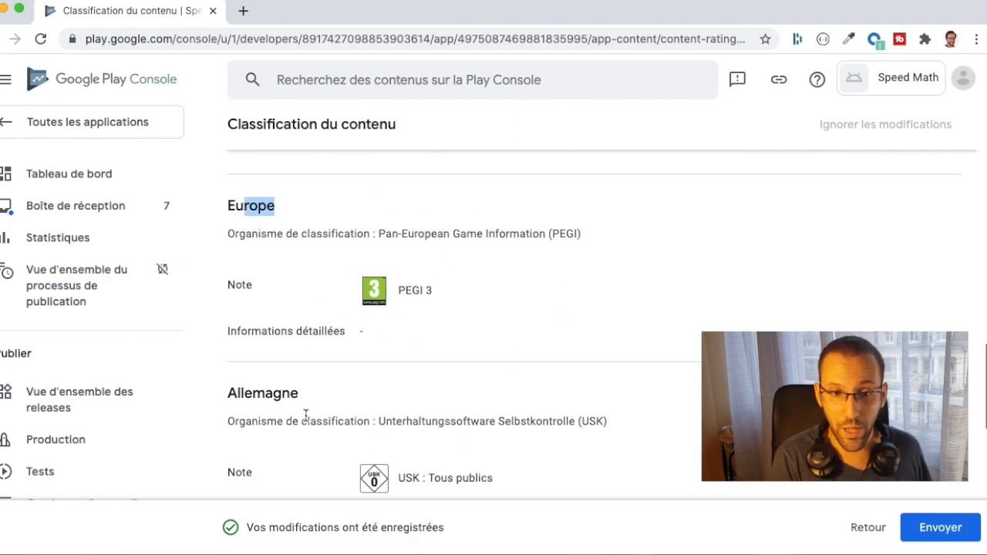
pyautogui.moveTo(245, 395); pyautogui.dragTo(281, 397)
pyautogui.scroll(-5, 280, 399)
pyautogui.scroll(-3, 279, 395)
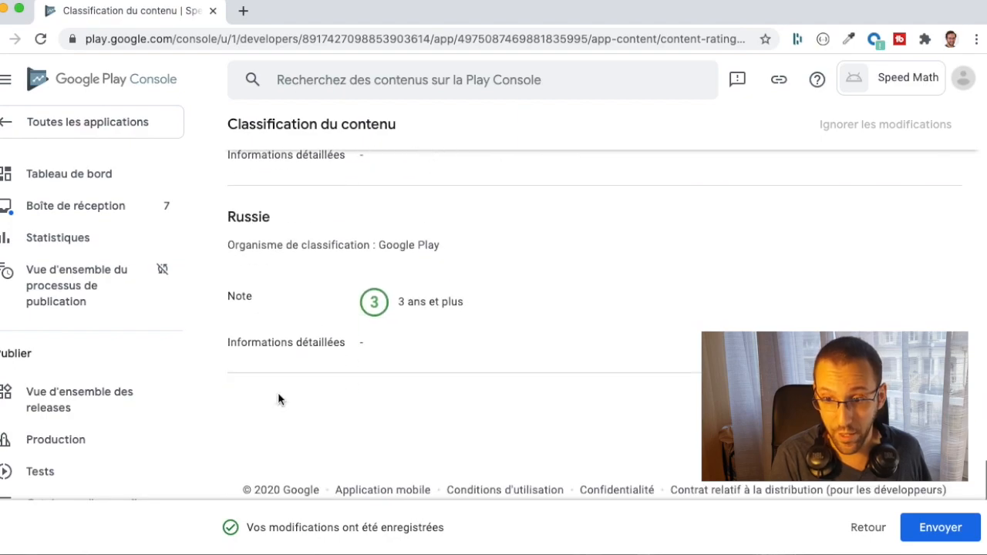
pyautogui.click(935, 532)
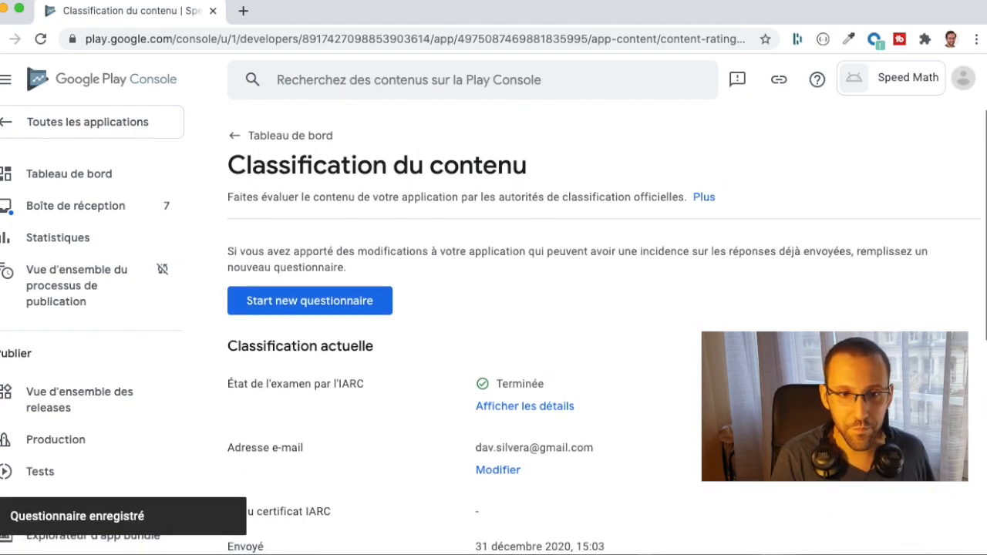
# Step: Check the submitted ratings and go back to the Tableau de bord
pyautogui.scroll(-2, 601, 332)
pyautogui.scroll(1, 609, 276)
pyautogui.scroll(-1, 608, 276)
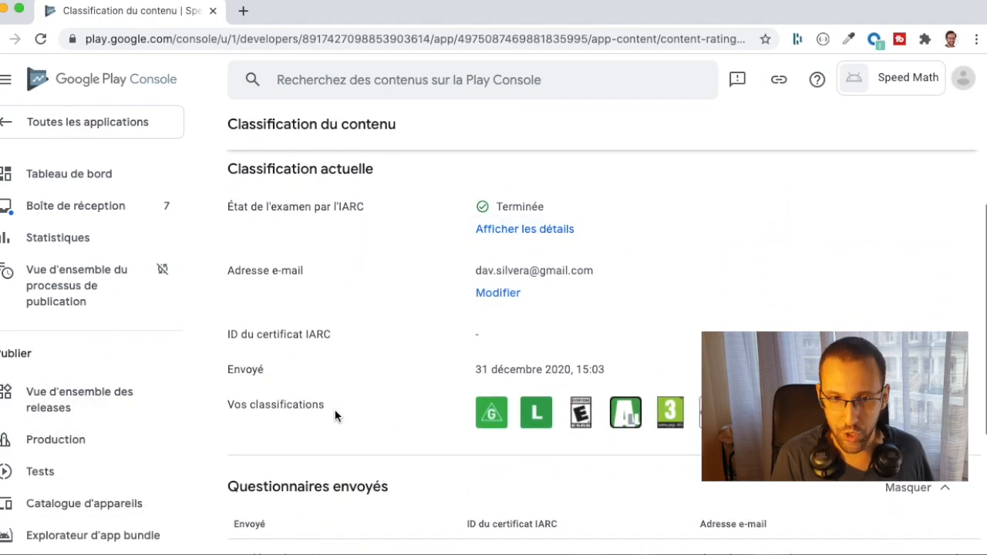
pyautogui.scroll(3, 328, 408)
pyautogui.click(250, 137)
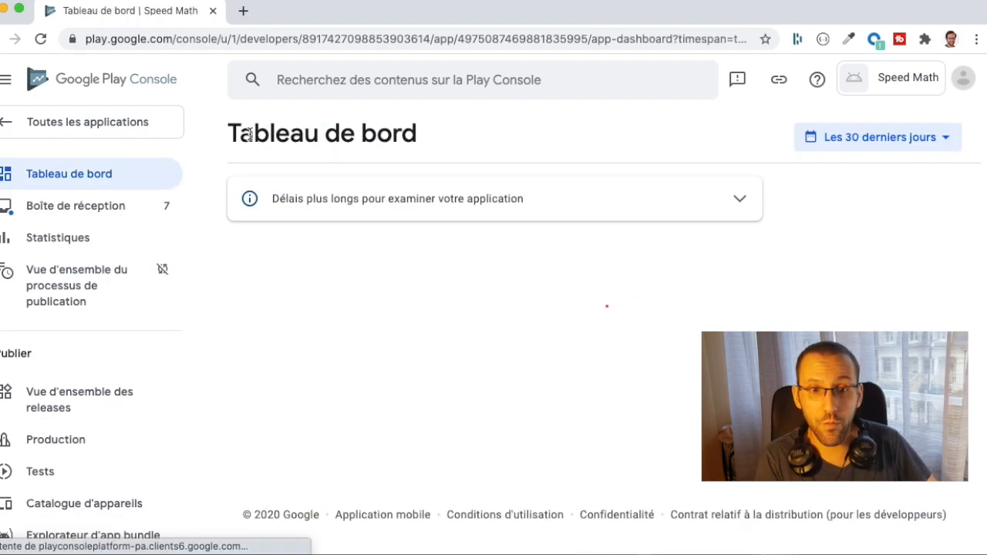
# Step: Open the target audience task and review the 13-15, 16-17 and 18+ age groups
pyautogui.scroll(-3, 556, 348)
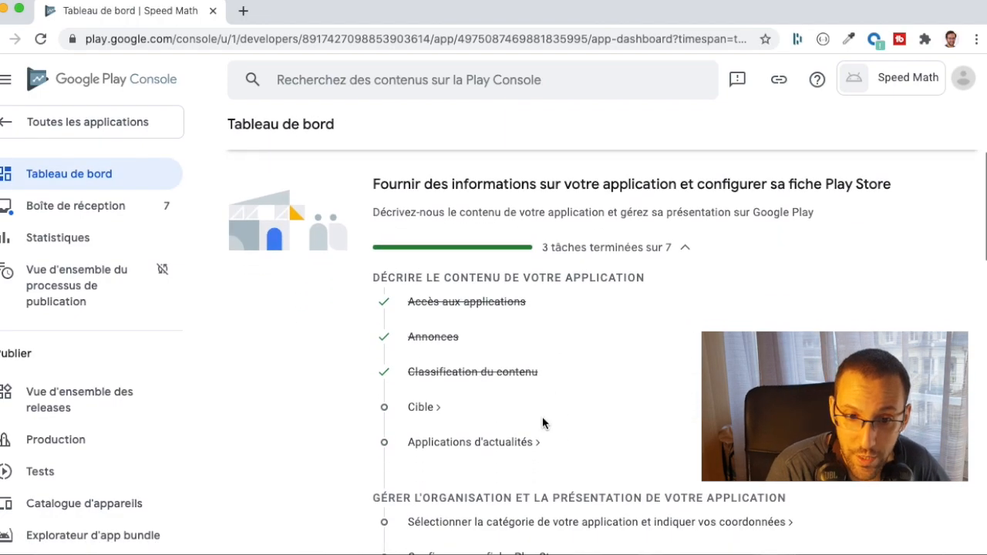
pyautogui.click(425, 413)
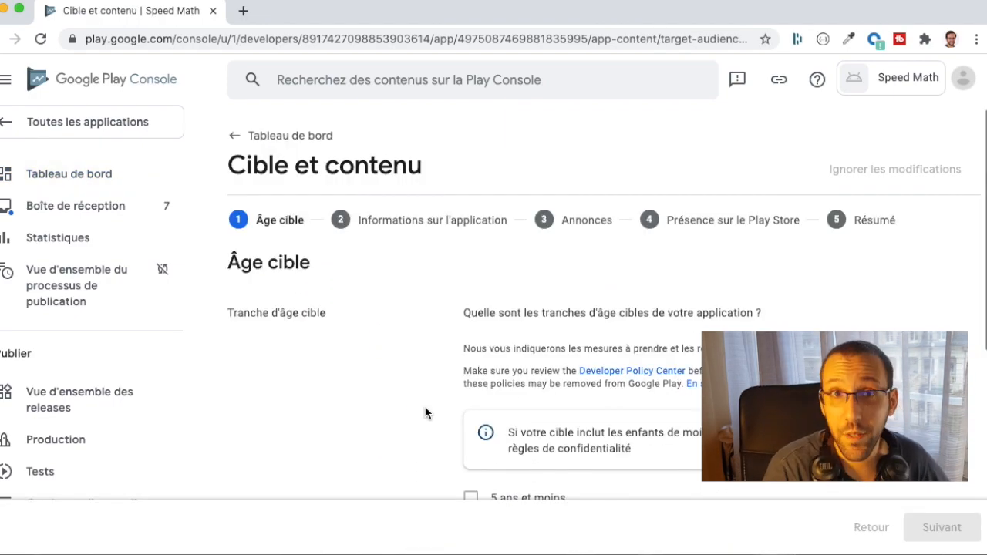
pyautogui.scroll(-3, 606, 308)
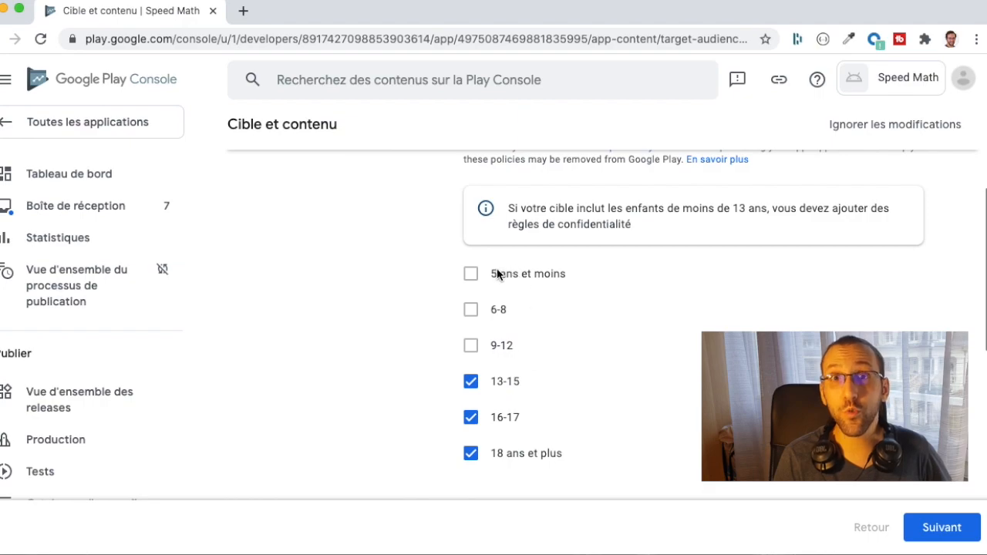
pyautogui.scroll(1, 743, 258)
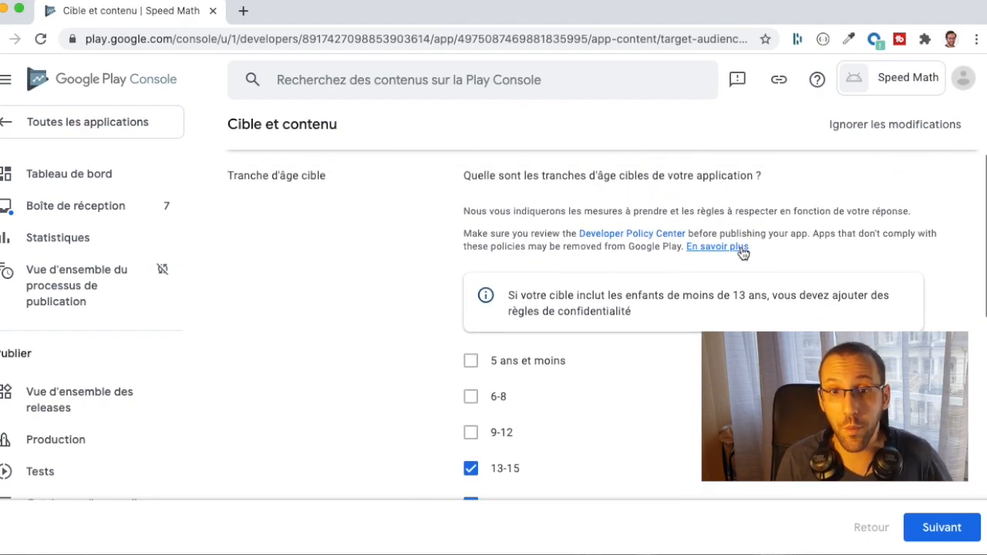
pyautogui.scroll(1, 743, 255)
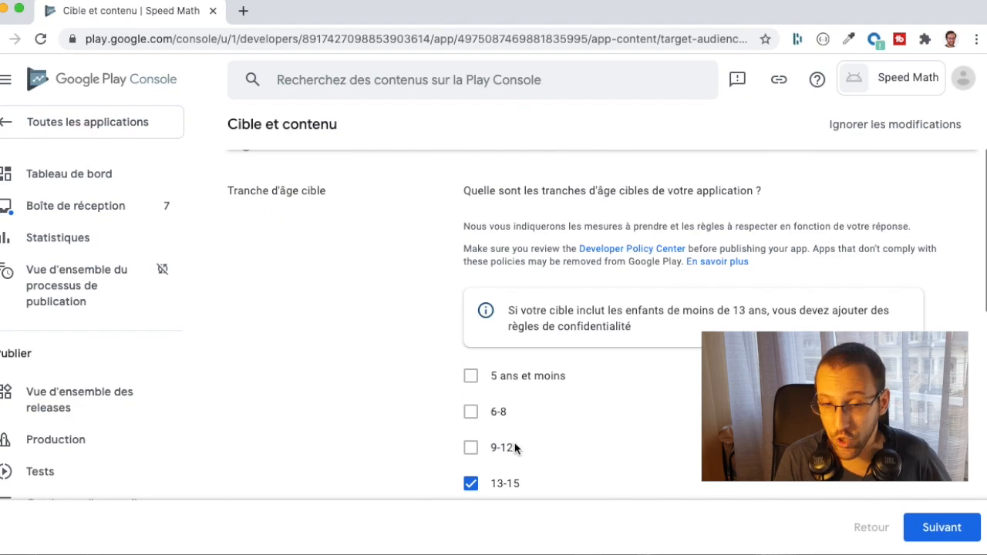
pyautogui.scroll(-3, 569, 413)
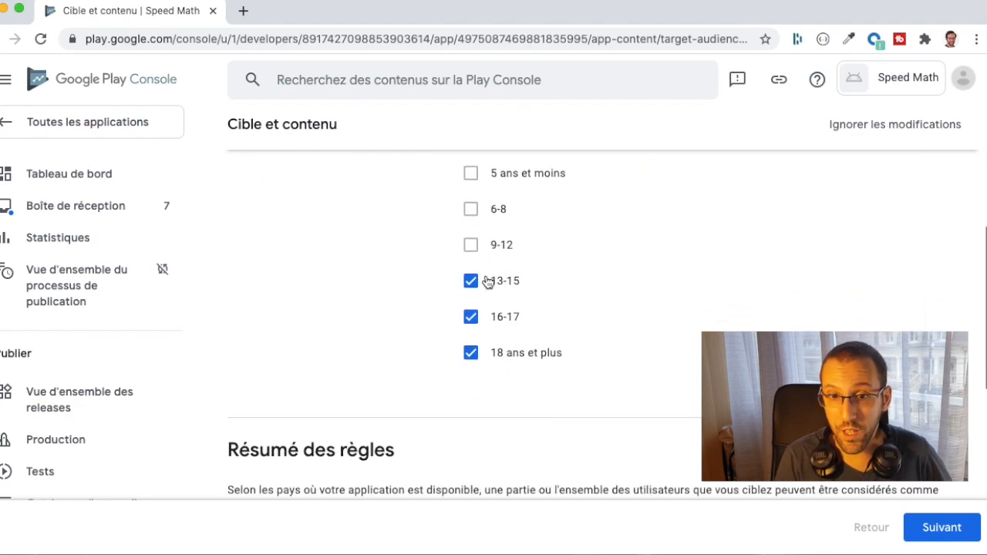
pyautogui.scroll(-6, 697, 412)
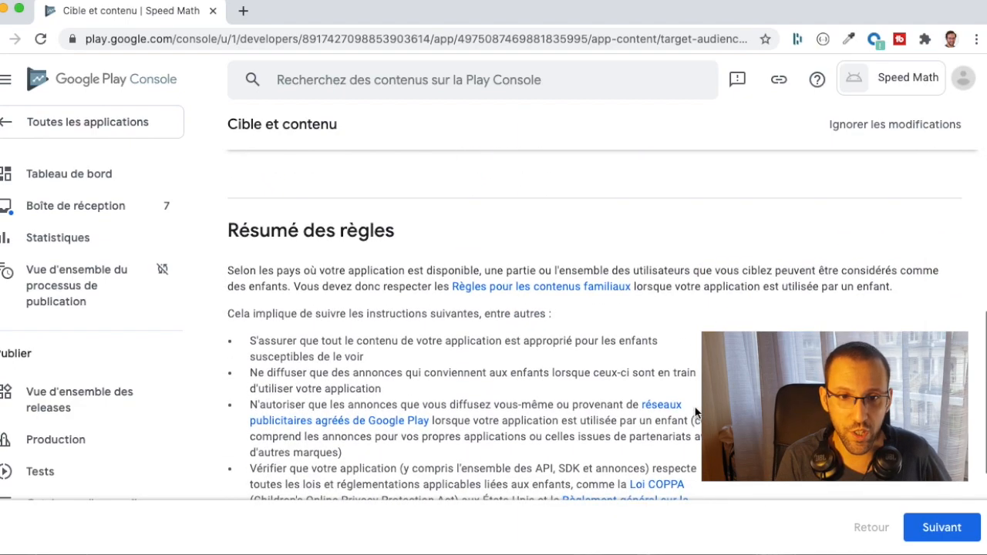
pyautogui.scroll(4, 540, 324)
pyautogui.scroll(-1, 392, 232)
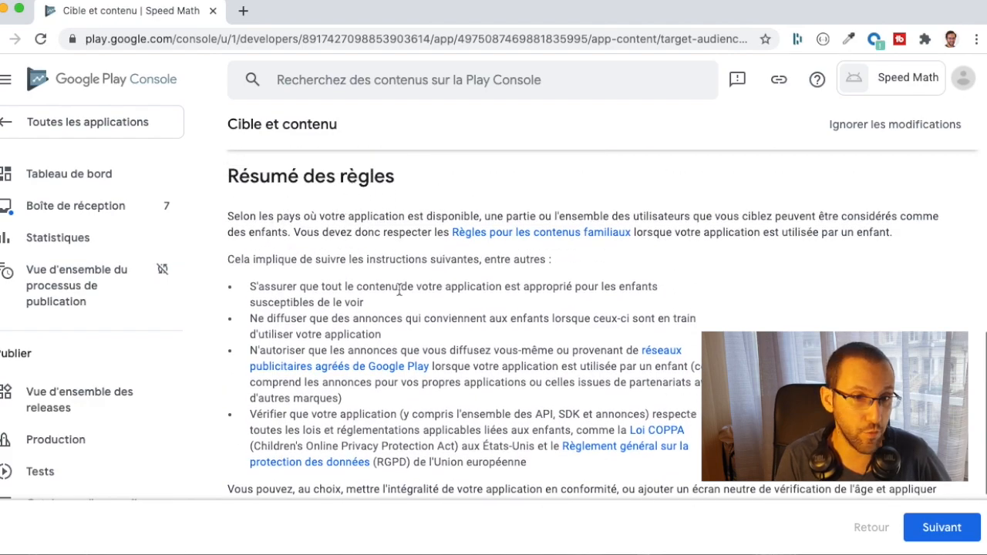
pyautogui.scroll(-2, 494, 403)
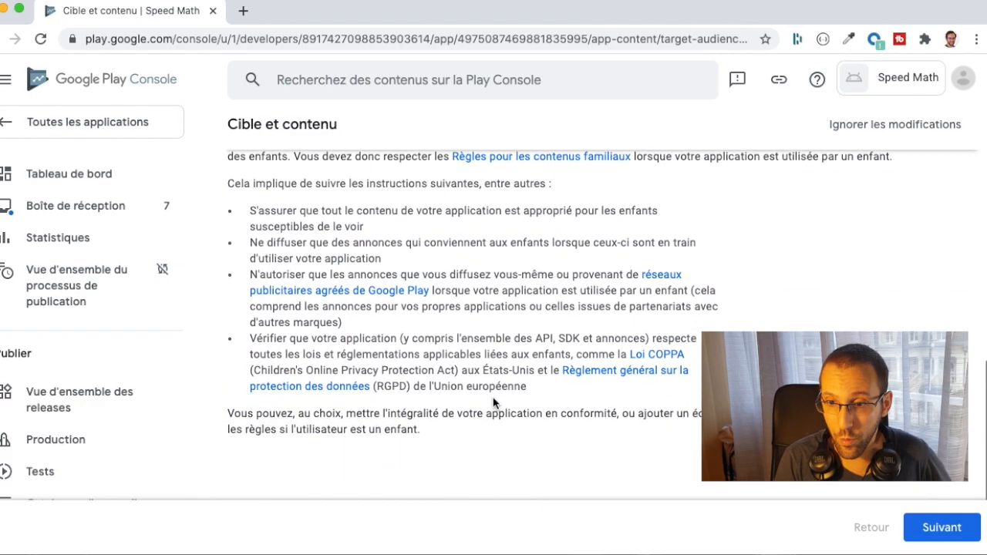
# Step: Answer Oui to 'Attrait pour les enfants' and continue to the answers summary
pyautogui.click(947, 533)
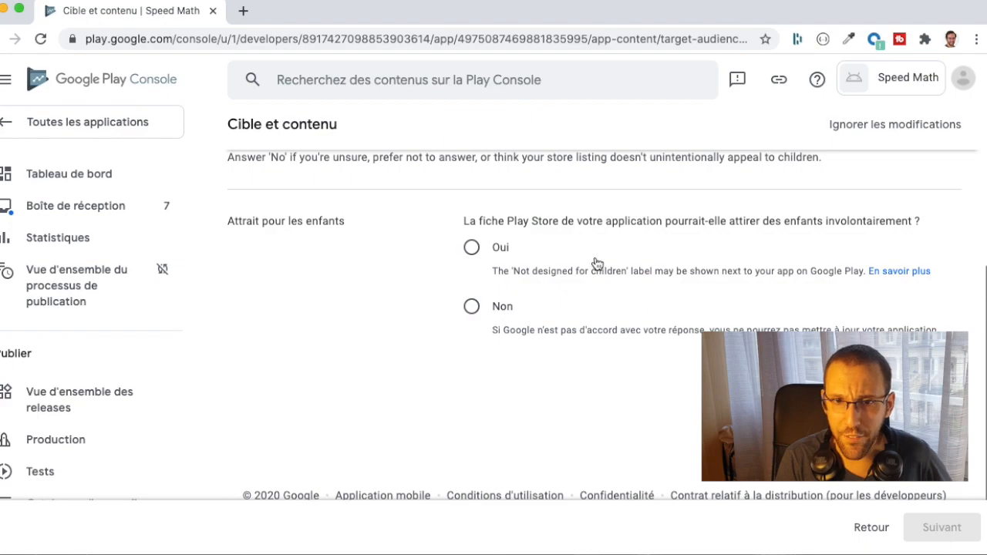
pyautogui.scroll(1, 602, 270)
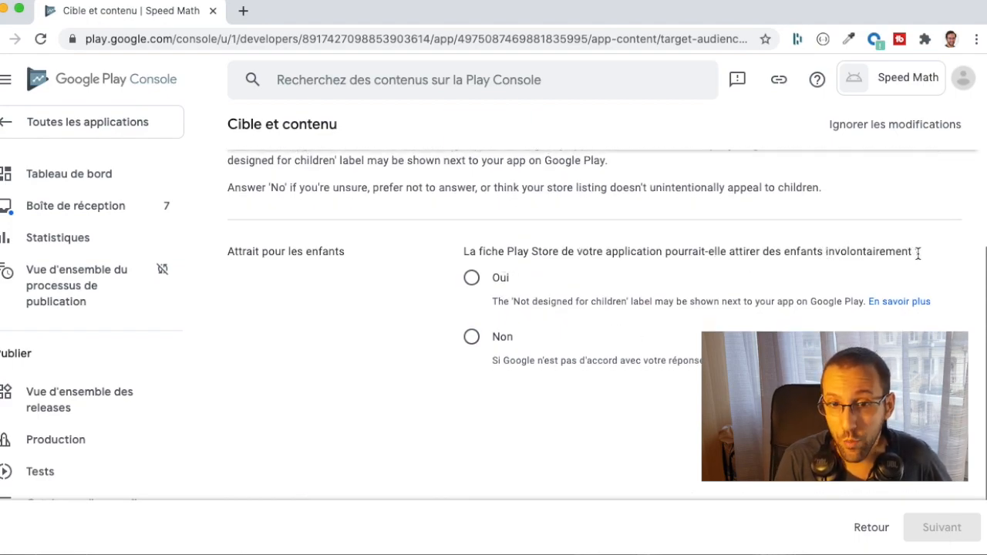
pyautogui.click(495, 277)
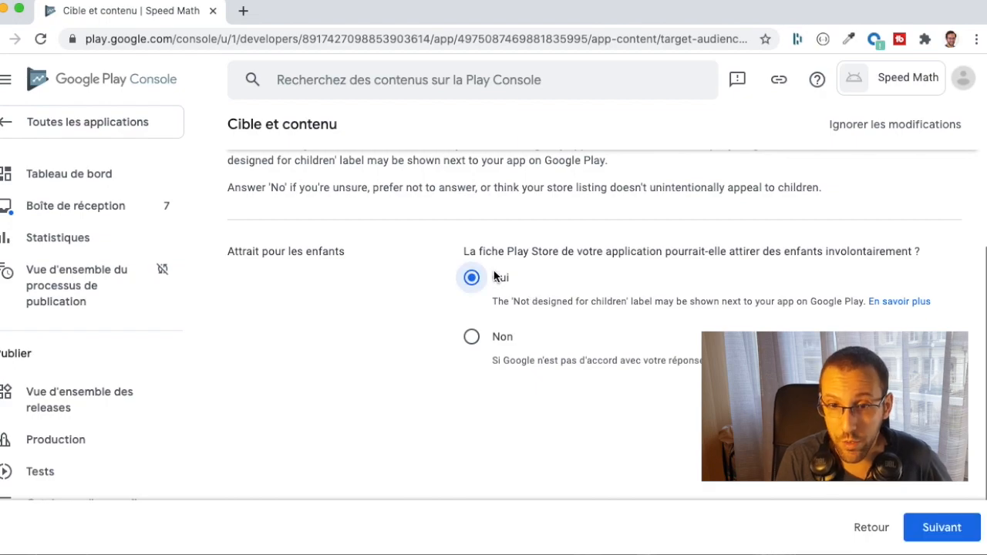
pyautogui.click(942, 528)
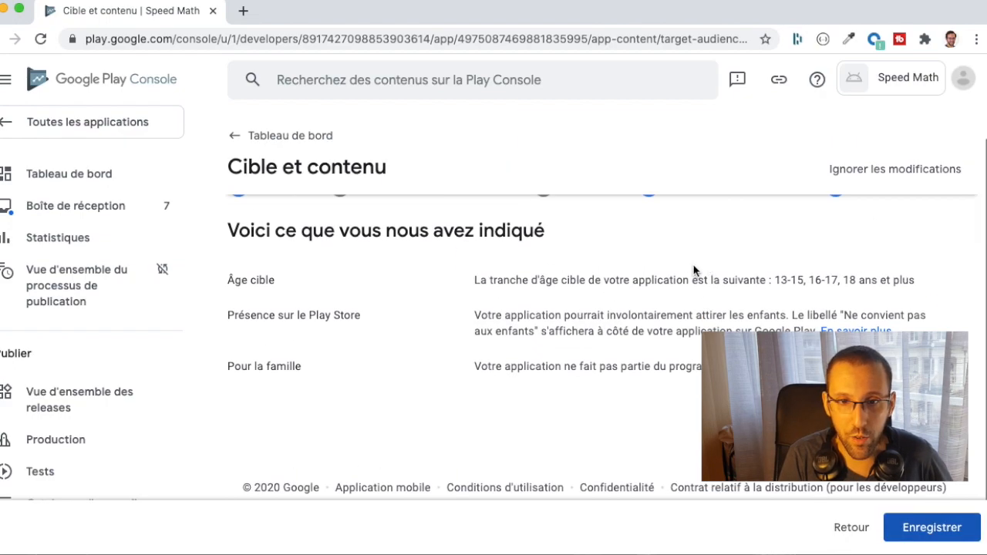
# Step: Save the target audience answers and return to the dashboard checklist showing Cible done
pyautogui.moveTo(475, 280); pyautogui.dragTo(908, 308)
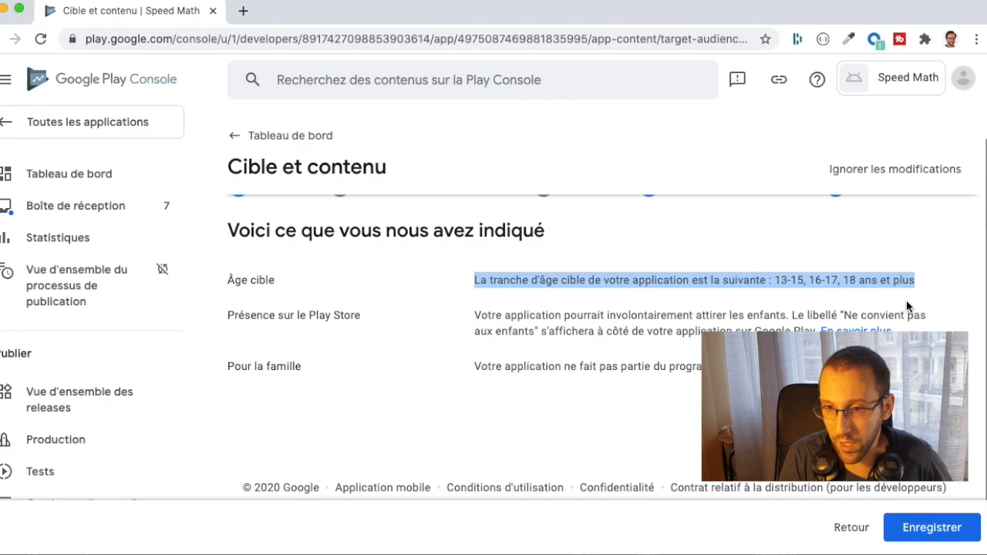
pyautogui.click(633, 318)
pyautogui.click(933, 528)
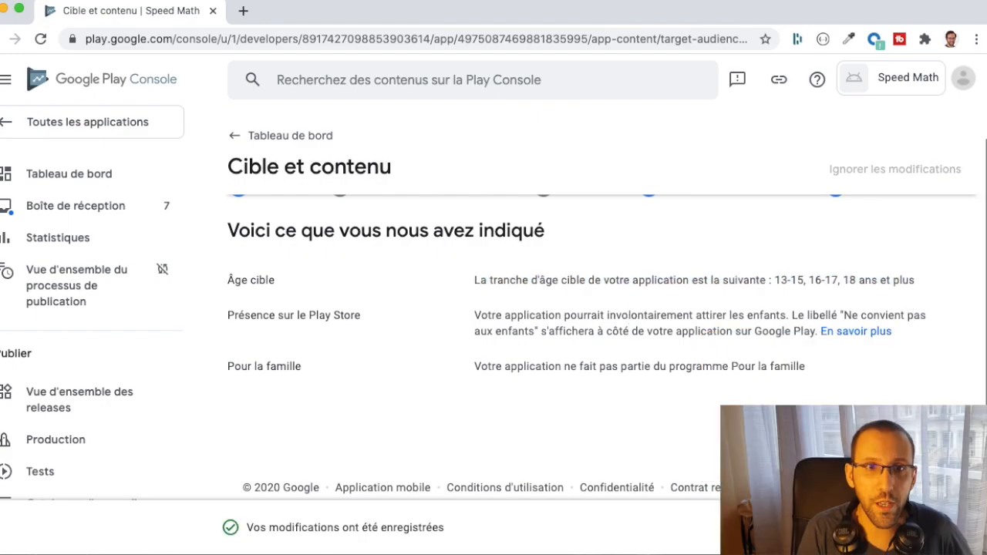
pyautogui.click(296, 138)
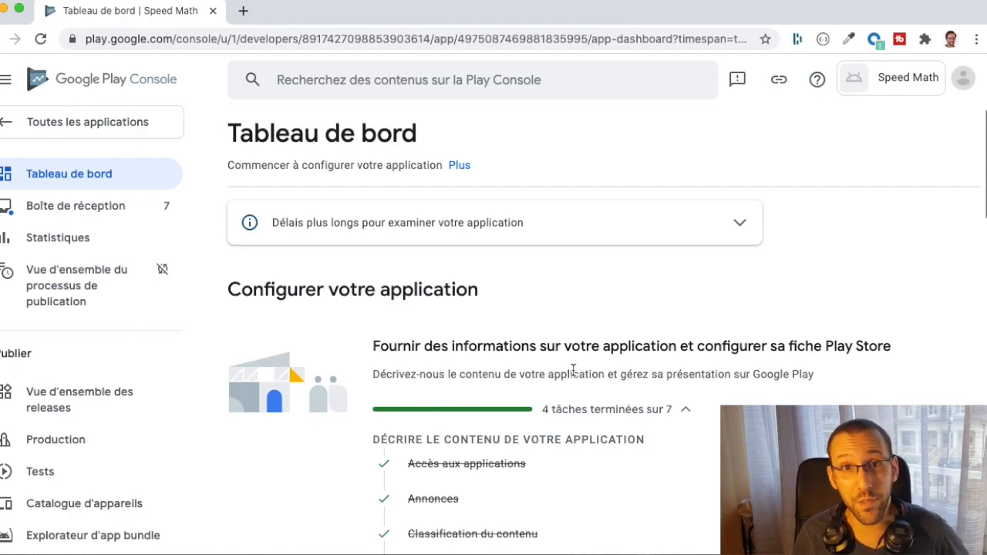
pyautogui.scroll(-3, 572, 370)
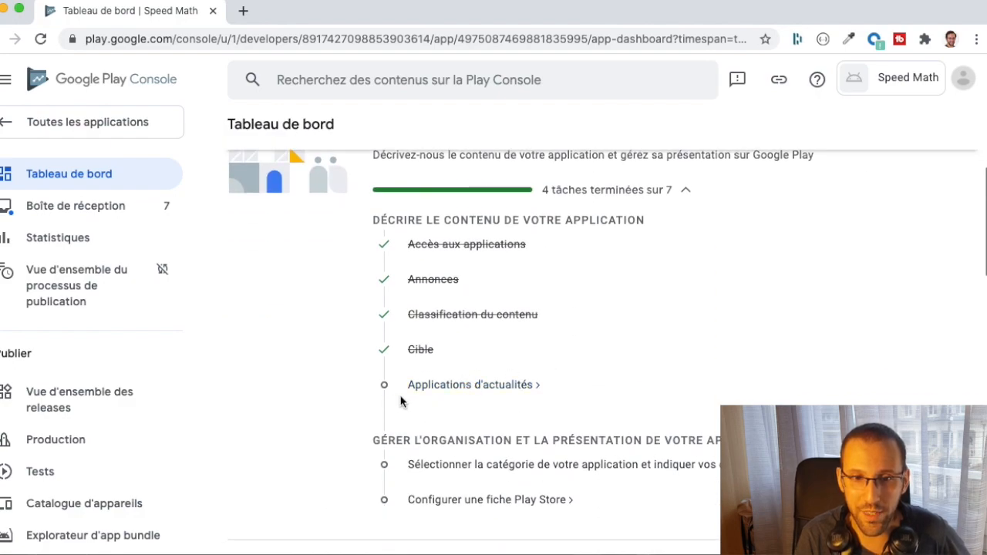
# Step: Answer Non in 'Applications d'actualités' and return to the dashboard at 5 of 7 tasks
pyautogui.click(513, 385)
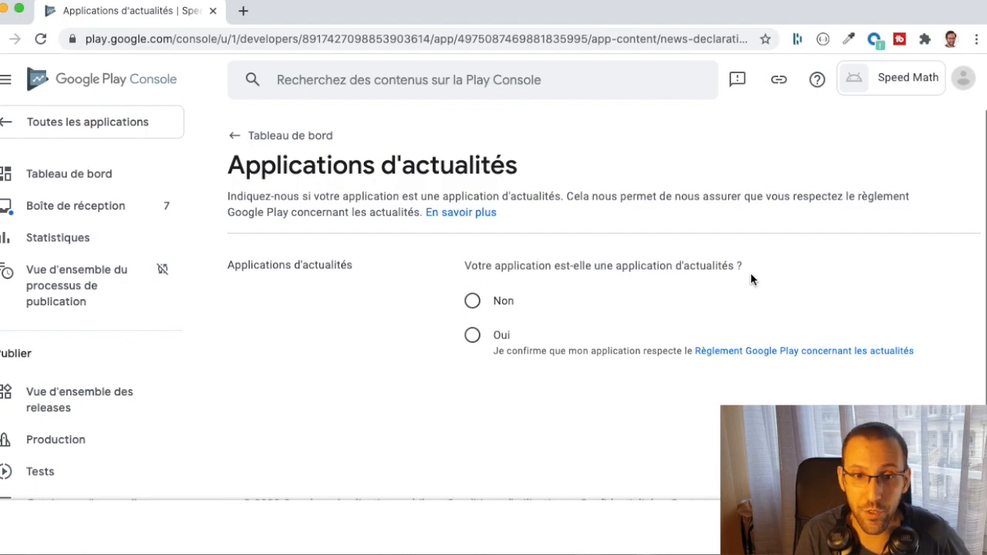
pyautogui.click(472, 301)
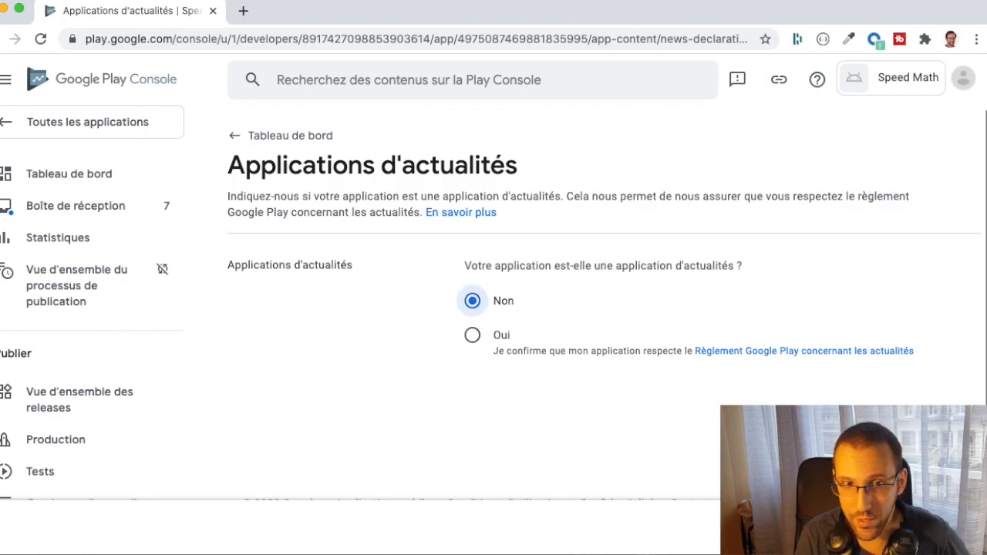
pyautogui.click(305, 138)
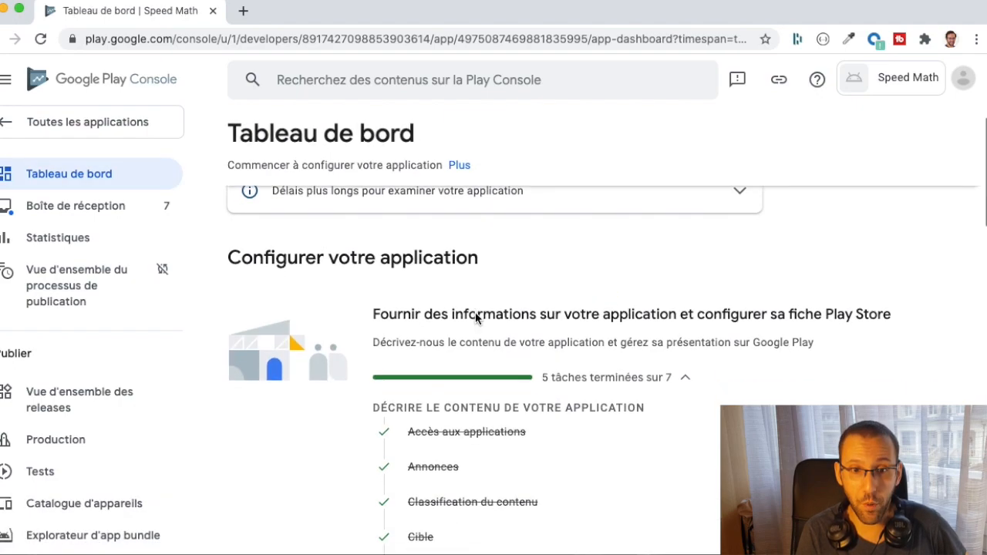
pyautogui.scroll(-3, 475, 299)
pyautogui.scroll(-3, 447, 428)
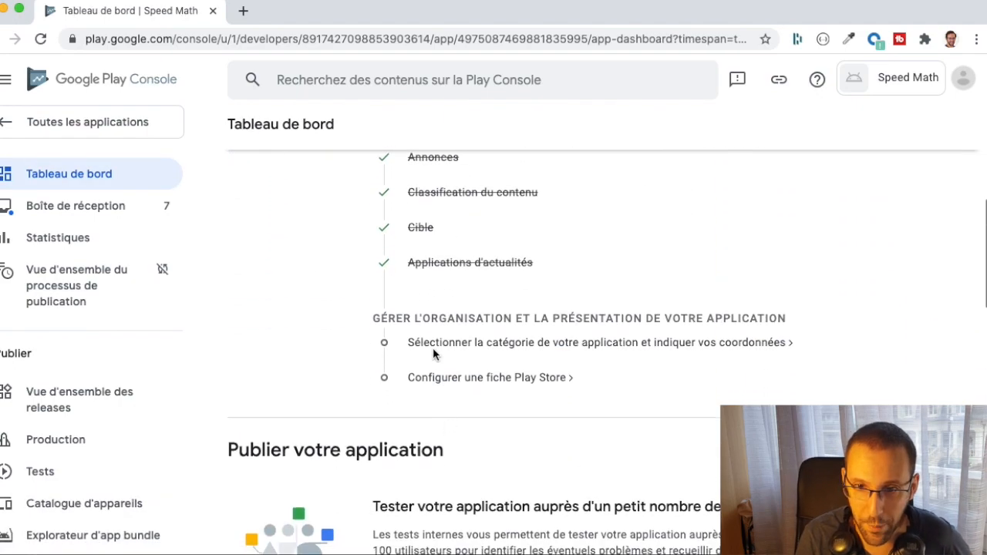
# Step: Set the game category to Grand public in the category and contact details task
pyautogui.click(728, 348)
pyautogui.scroll(-3, 737, 357)
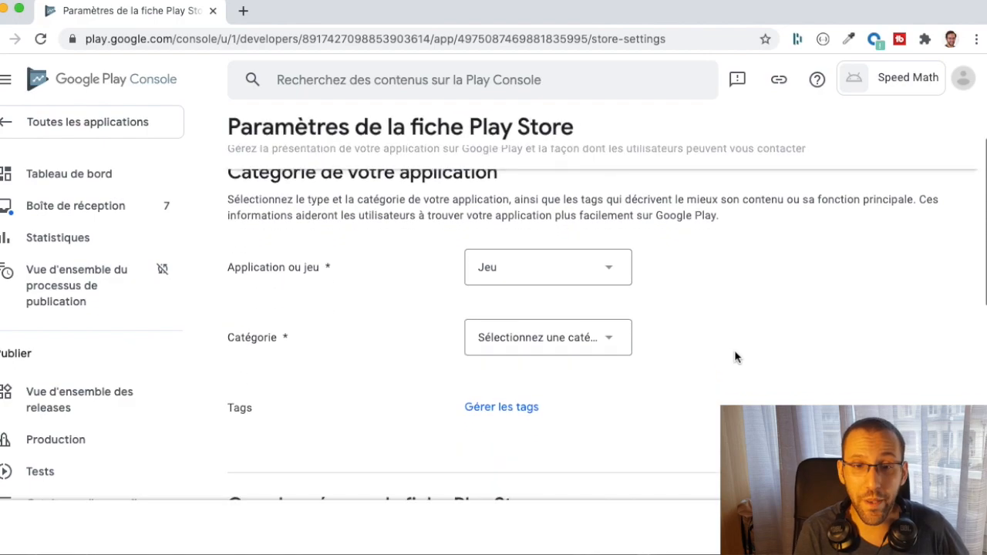
pyautogui.click(593, 326)
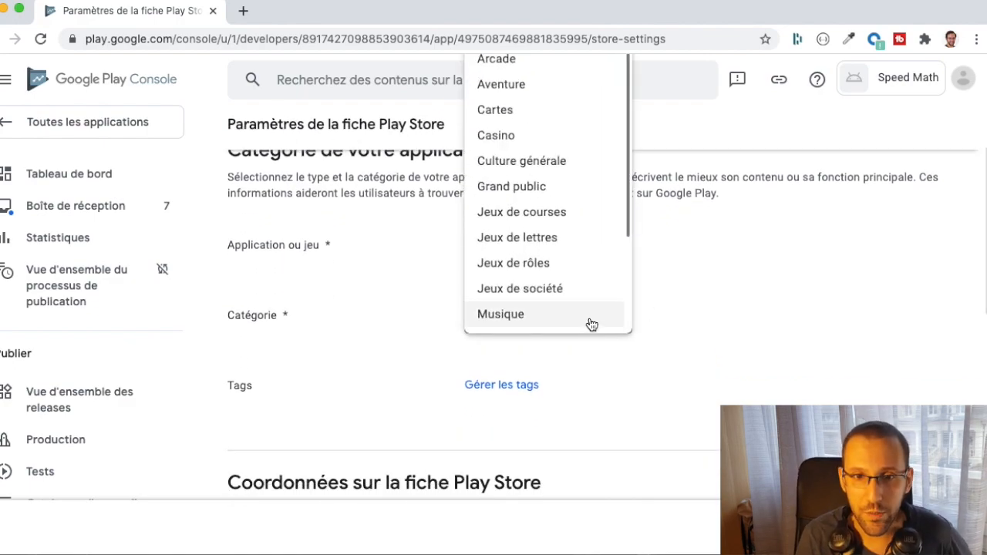
pyautogui.click(578, 189)
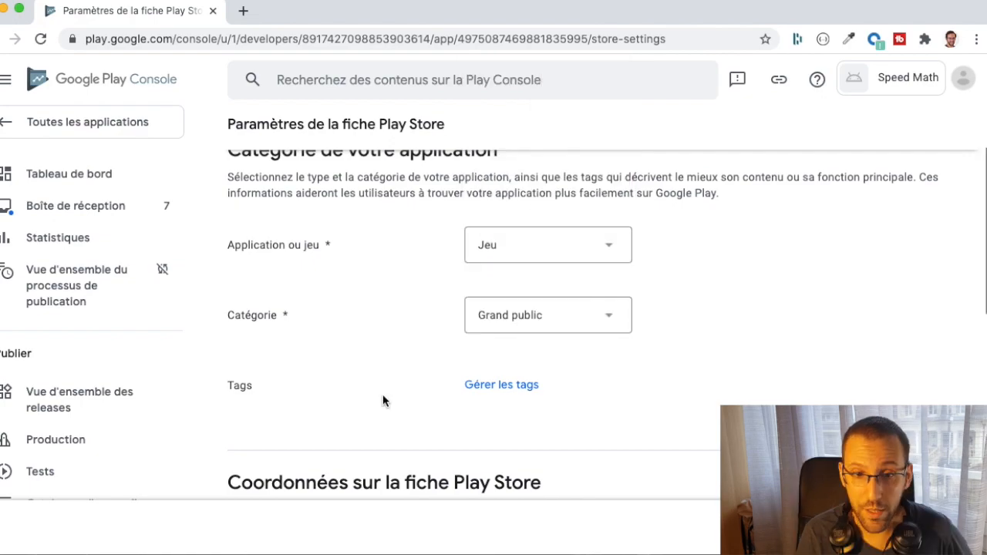
# Step: Add the Arcade and Éducatif tags and apply them to the listing
pyautogui.click(511, 385)
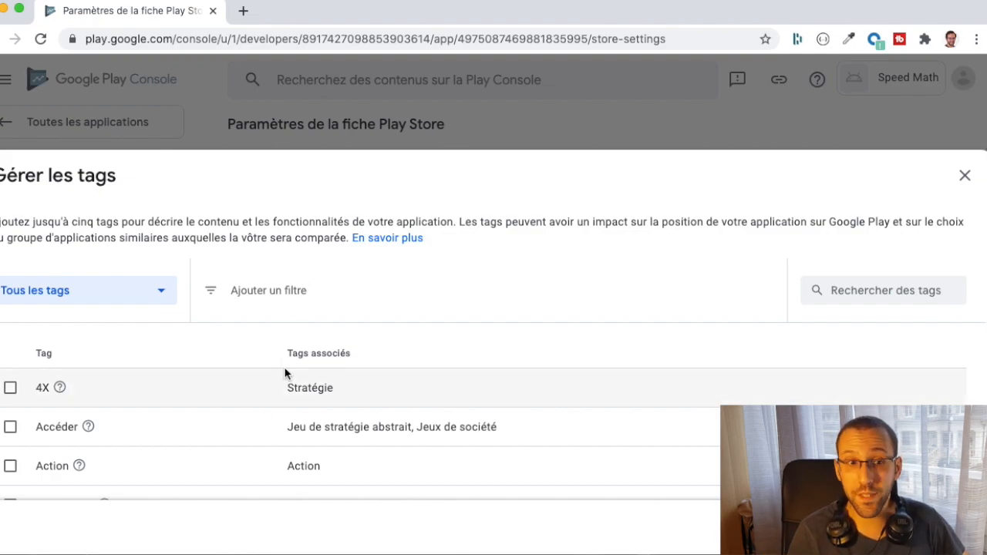
pyautogui.scroll(-5, 285, 374)
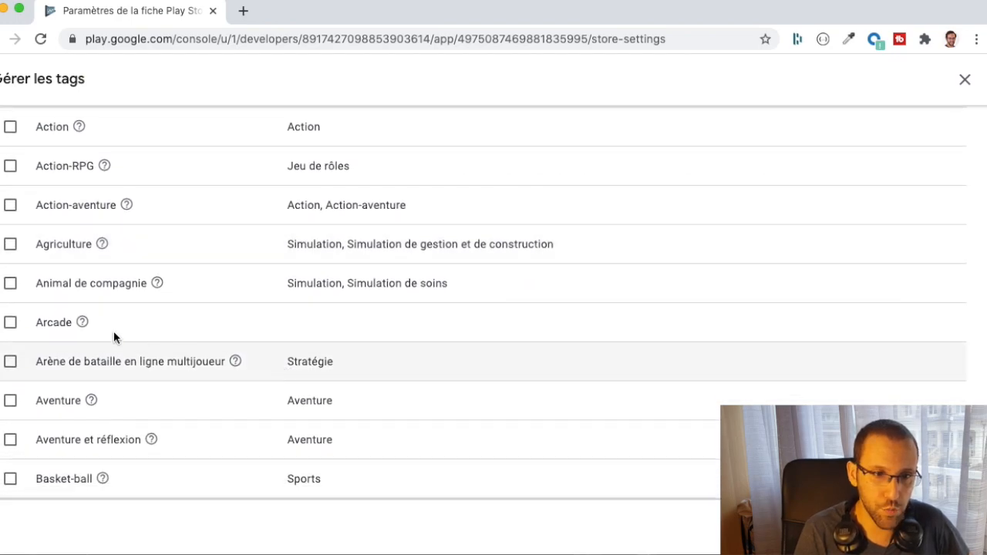
pyautogui.click(10, 323)
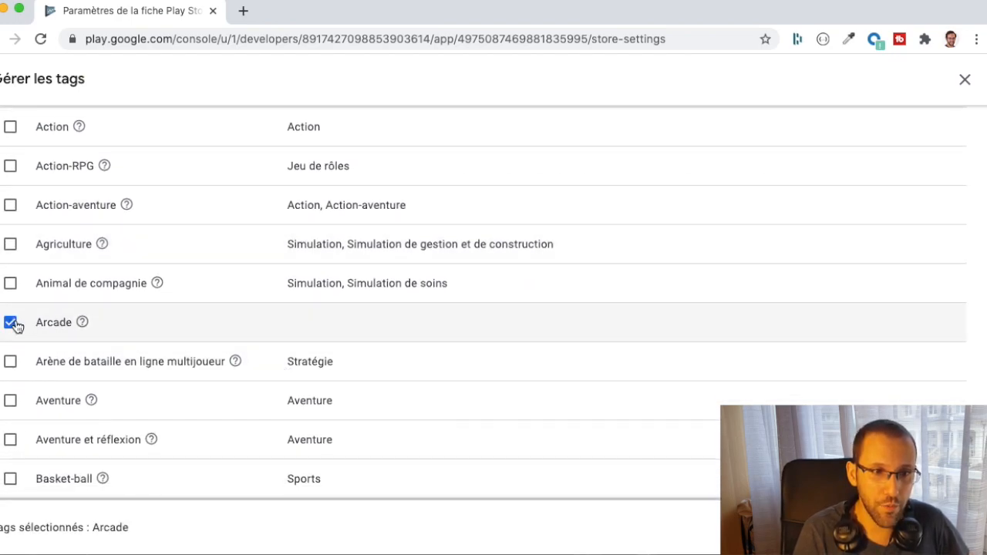
pyautogui.scroll(-5, 150, 416)
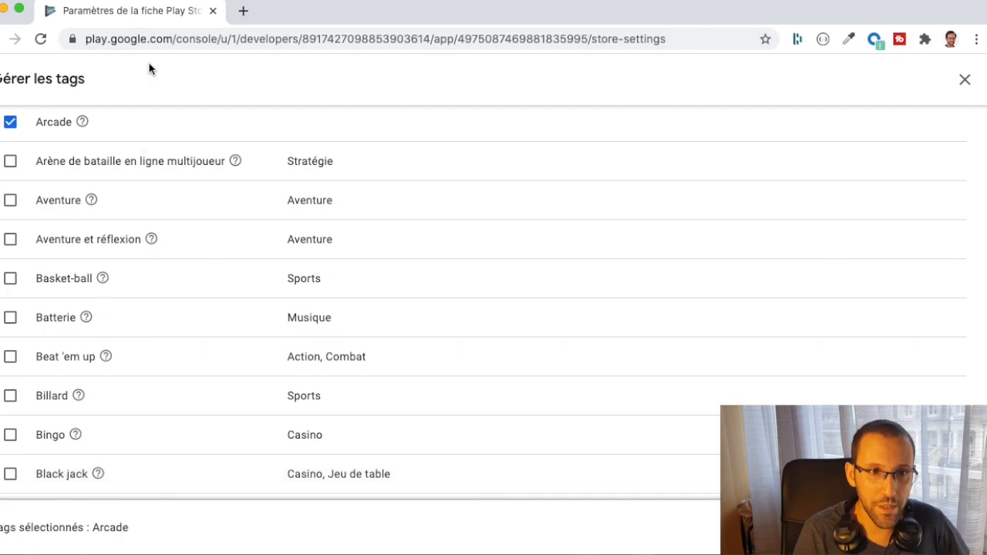
pyautogui.scroll(1, 128, 158)
pyautogui.scroll(-10, 11, 399)
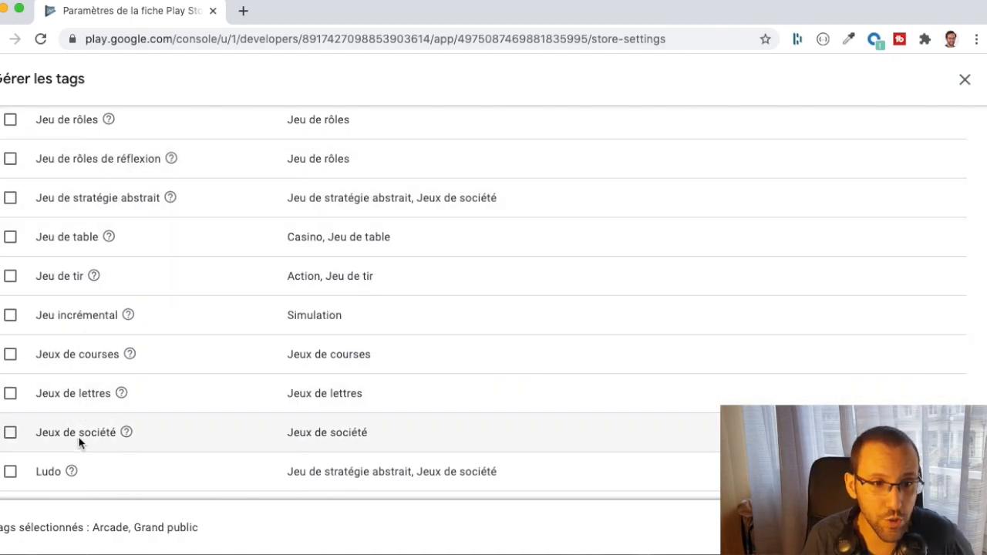
pyautogui.scroll(-1, 86, 509)
pyautogui.scroll(-15, 110, 439)
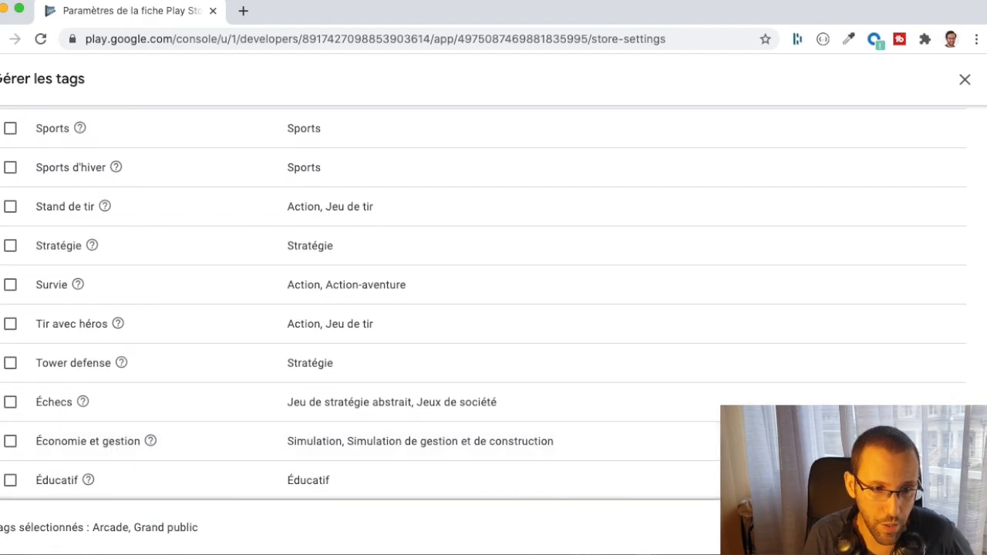
pyautogui.click(11, 480)
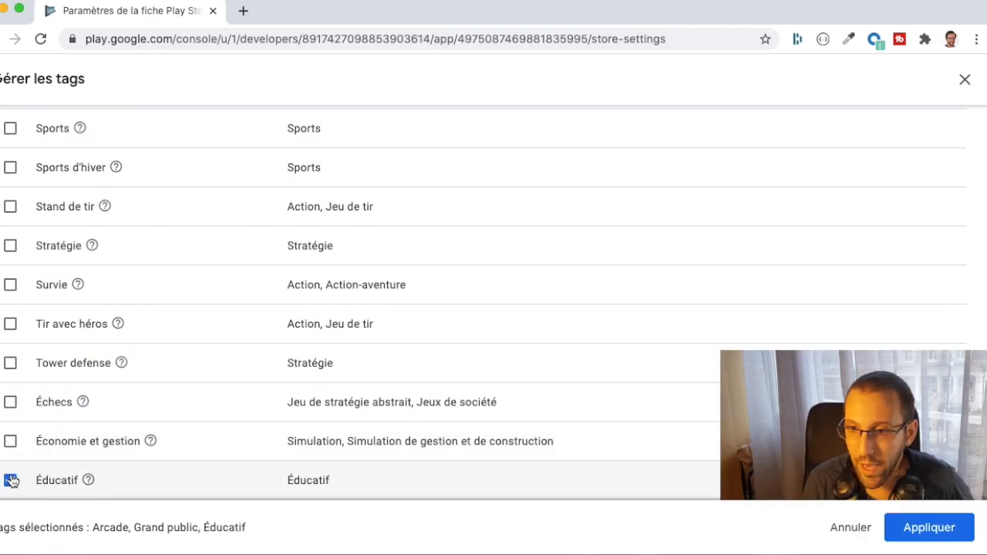
pyautogui.click(928, 532)
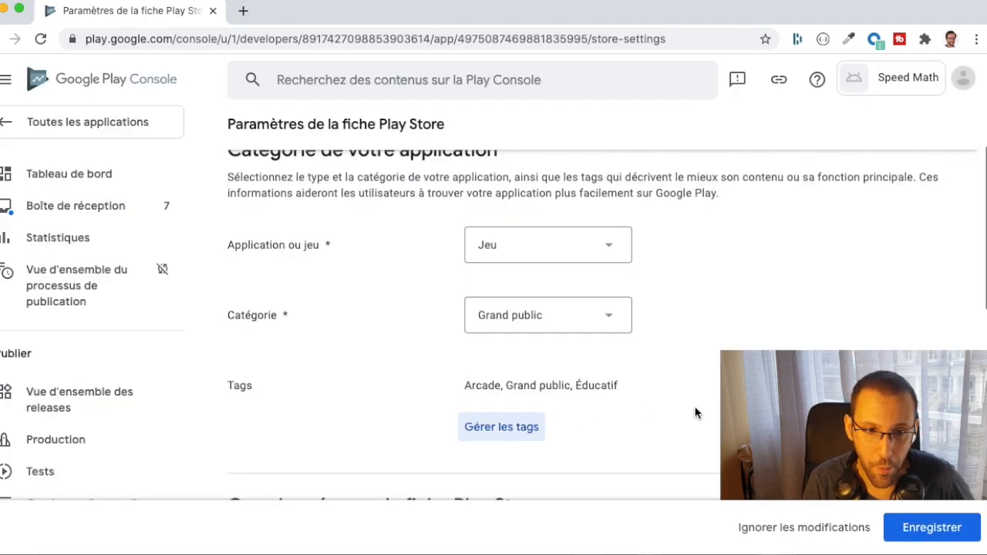
# Step: Enter the contact e-mail, keep Marketing externe enabled, save, and return to the dashboard
pyautogui.scroll(-5, 694, 413)
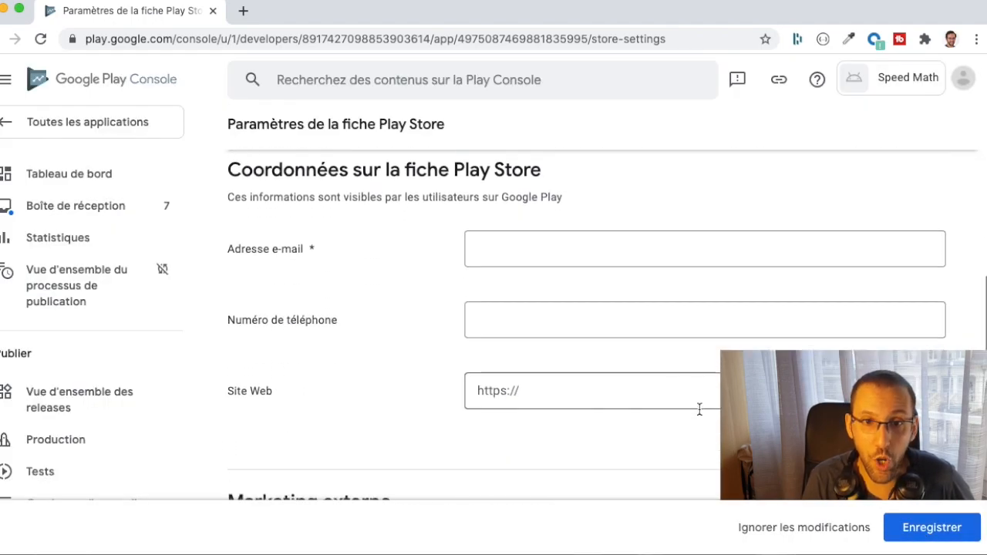
pyautogui.click(597, 248)
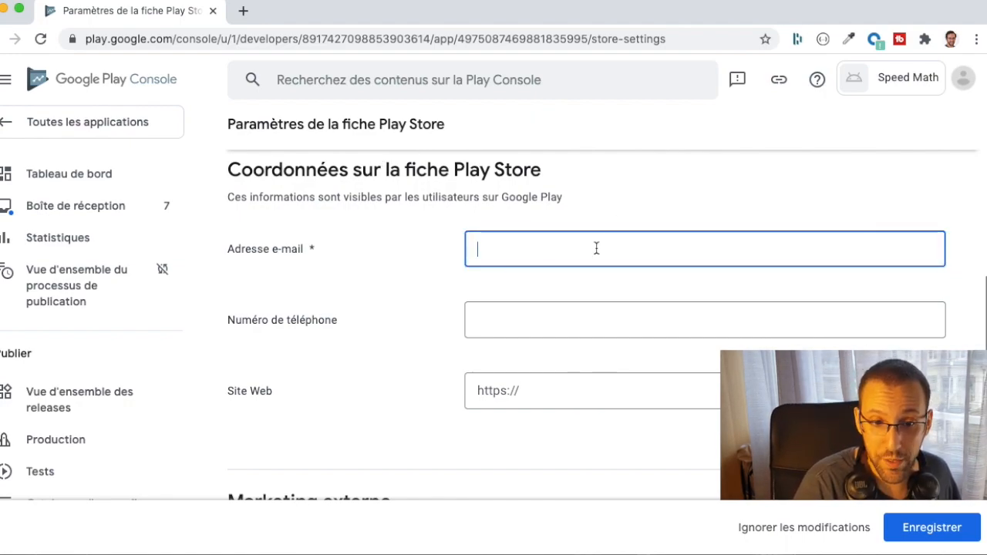
pyautogui.scroll(-1, 596, 249)
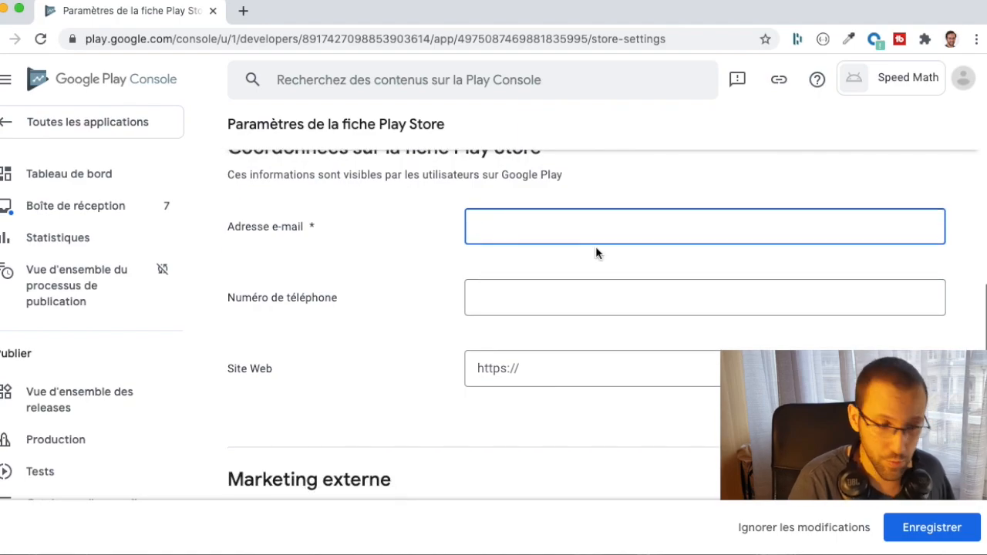
pyautogui.scroll(-5, 575, 375)
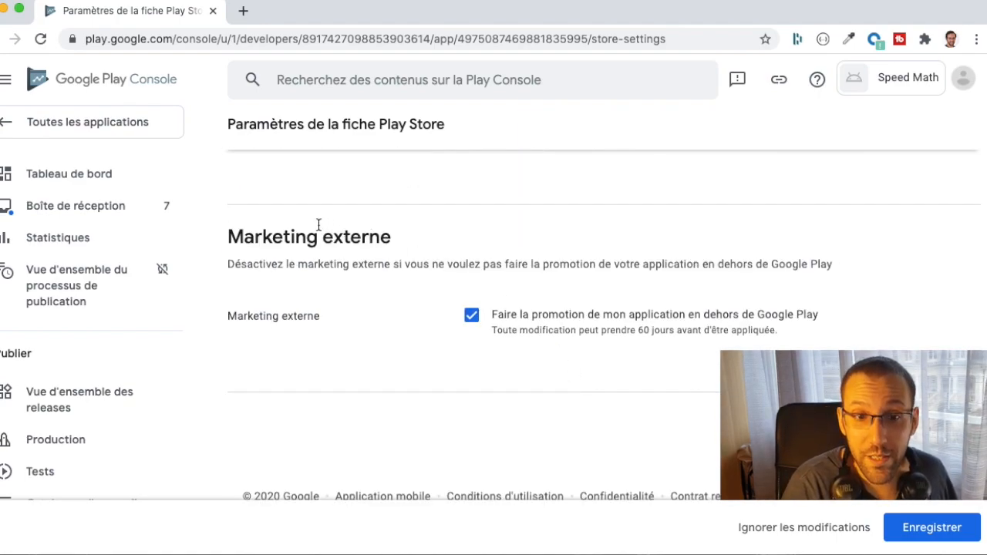
pyautogui.moveTo(275, 239); pyautogui.dragTo(406, 243)
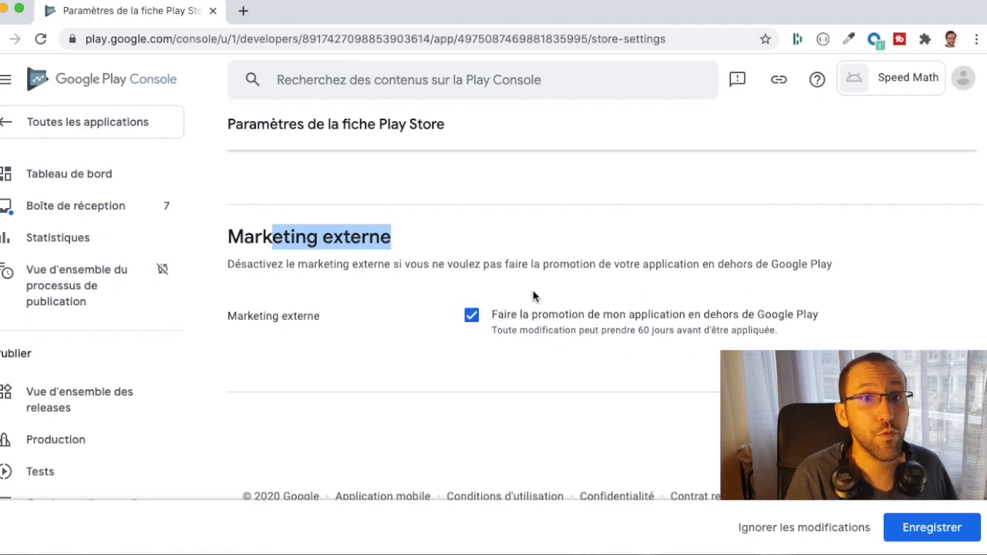
pyautogui.click(582, 261)
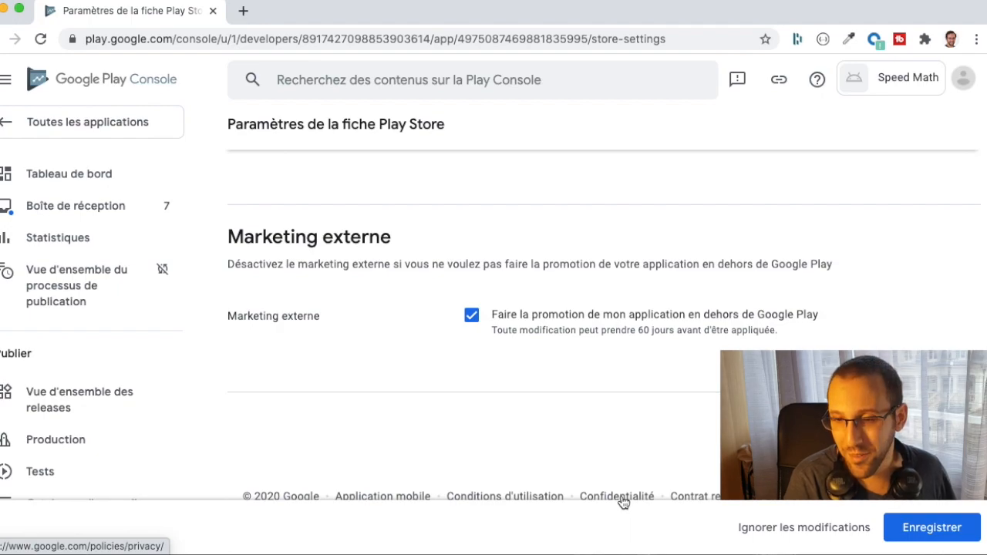
pyautogui.click(942, 533)
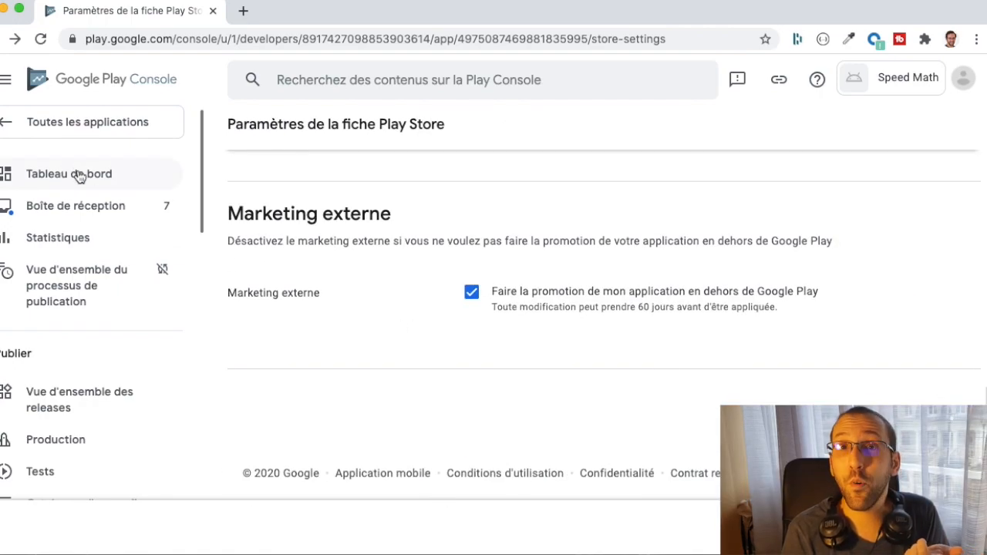
pyautogui.click(56, 176)
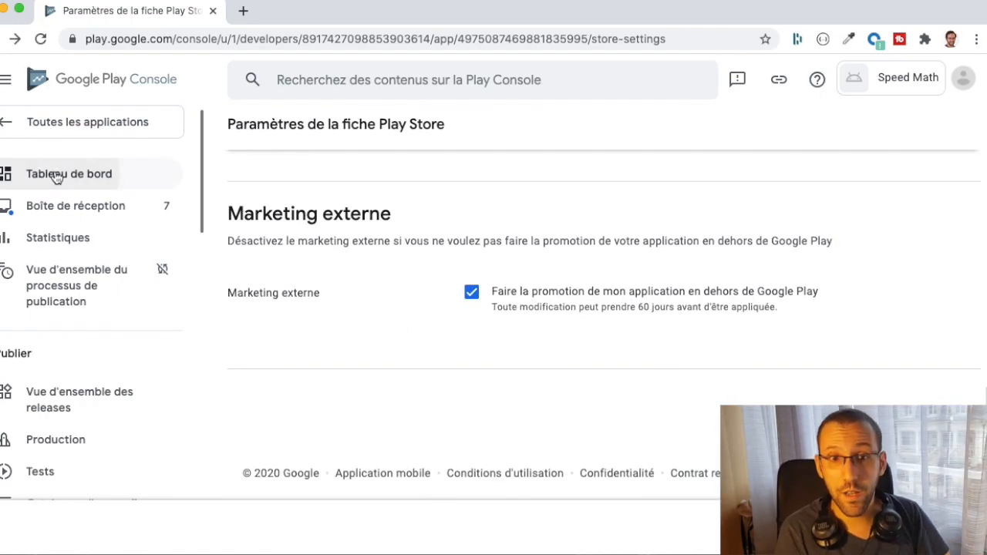
pyautogui.scroll(-5, 432, 460)
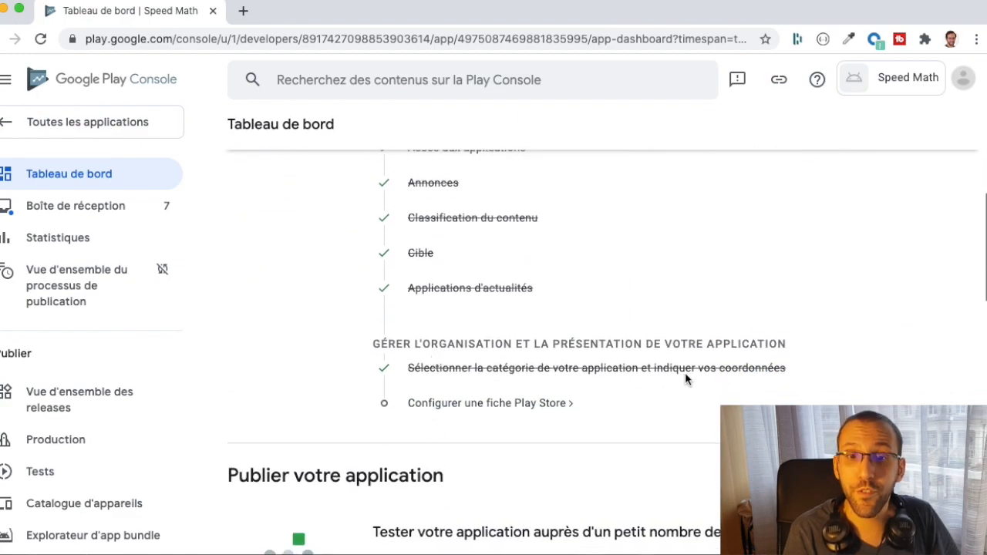
# Step: Open the main store listing setup and paste Speed Math's short description
pyautogui.click(483, 405)
pyautogui.scroll(-3, 481, 406)
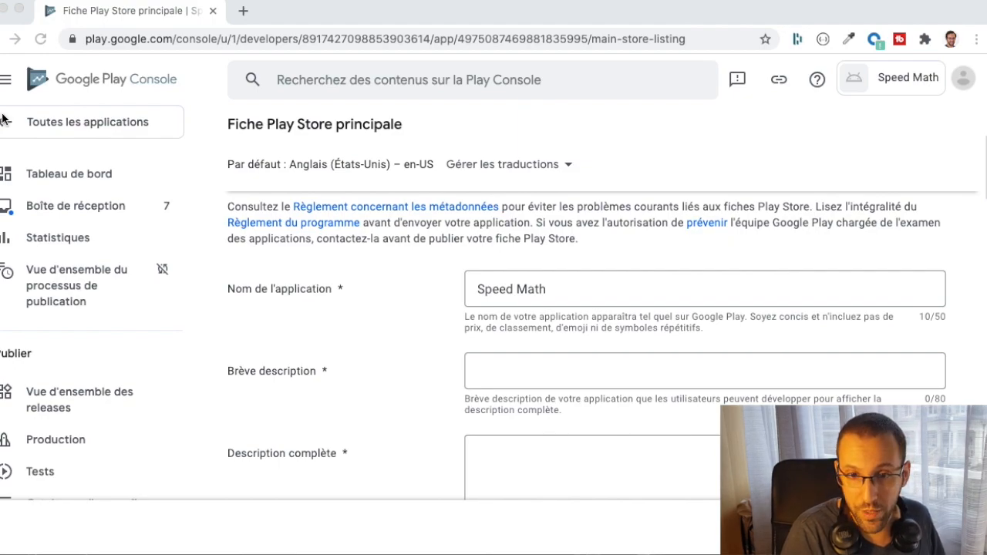
pyautogui.click(585, 289)
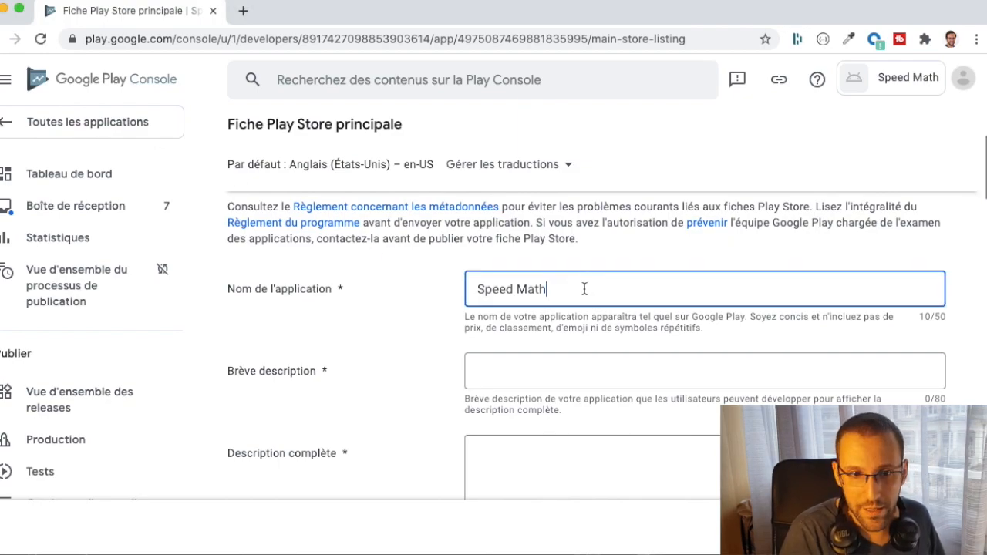
pyautogui.click(571, 373)
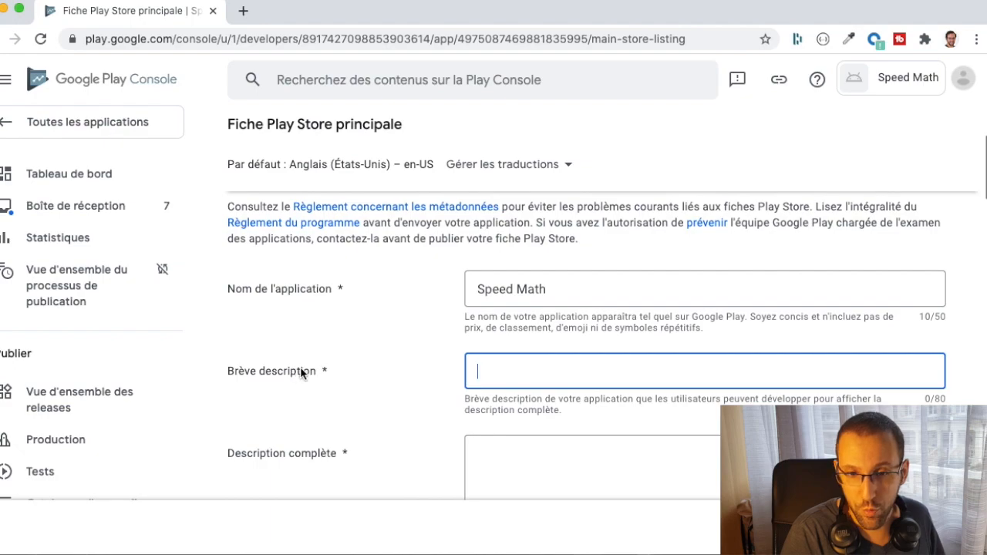
pyautogui.write('Solve operations as quickly as possible')
# Step: Paste Speed Math's full description about solving operations quickly
pyautogui.scroll(-2, 486, 377)
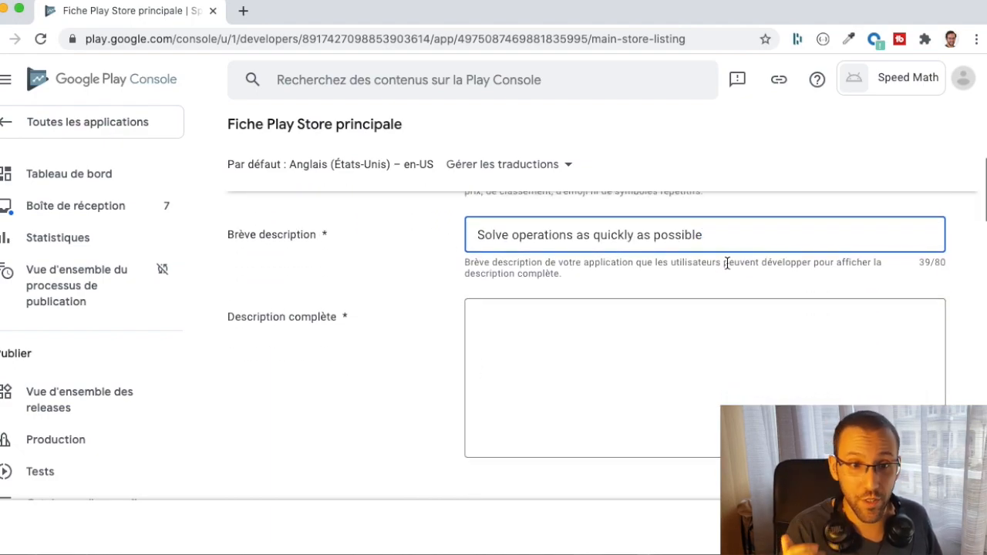
pyautogui.press('super+Tab')
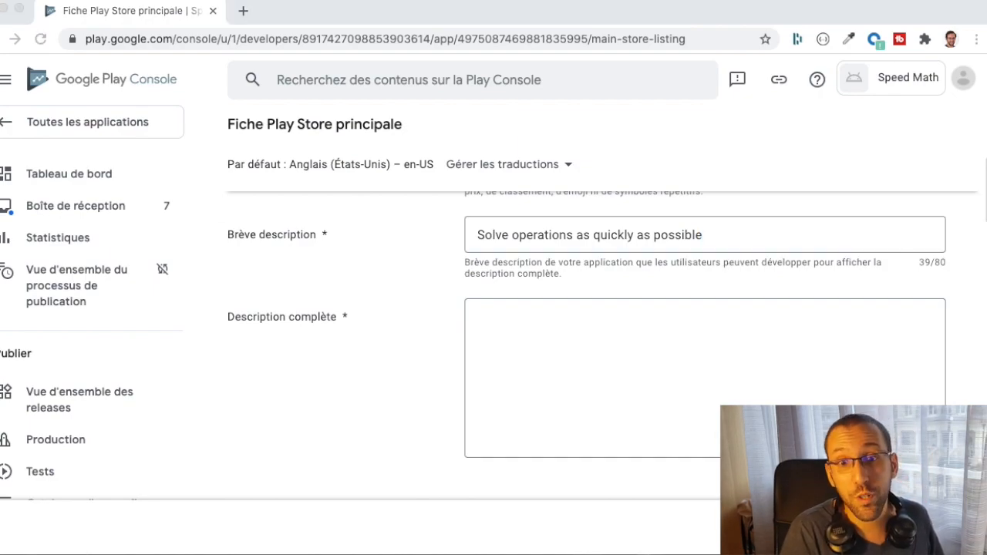
pyautogui.press('super+Tab')
pyautogui.click(555, 333)
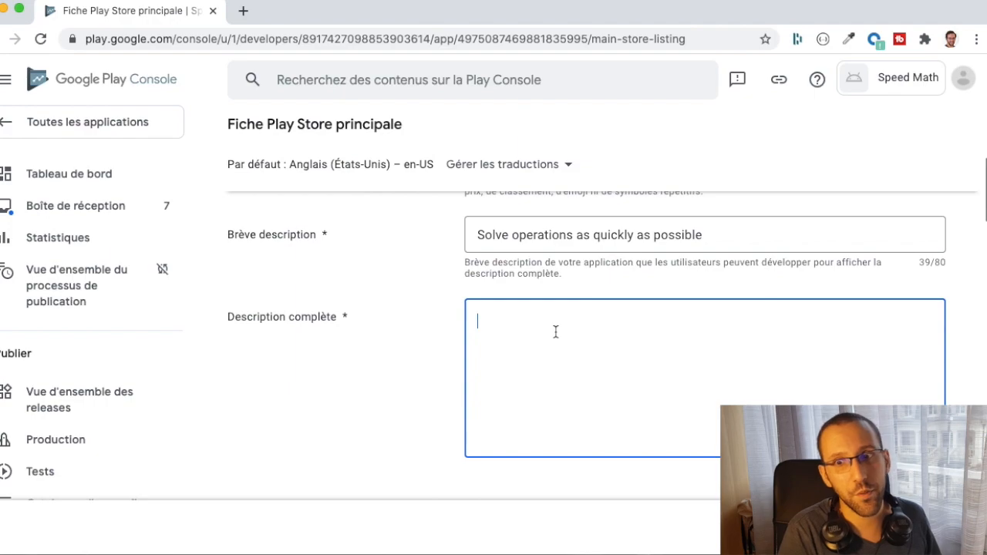
pyautogui.write('Solve operations as quickly as possible with this mini game!')
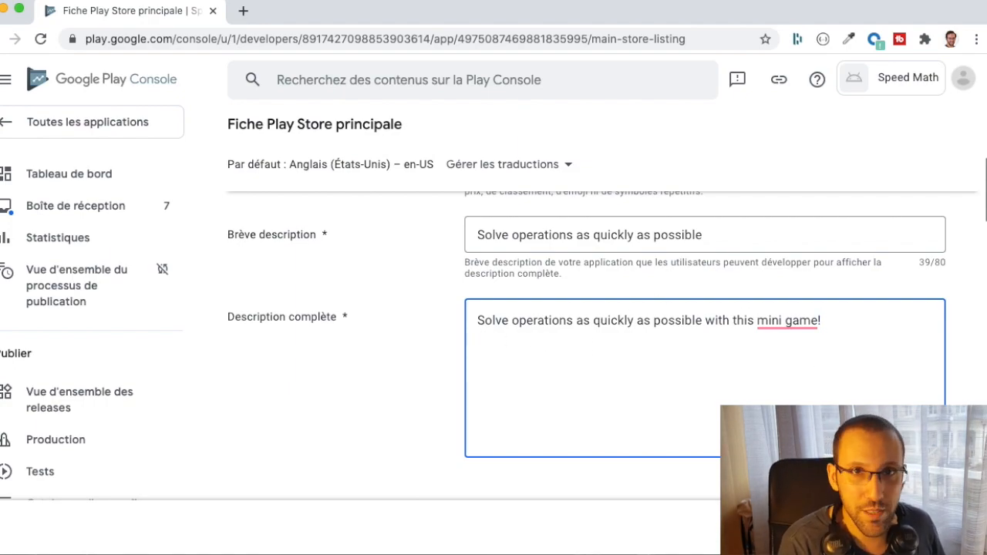
pyautogui.scroll(-4, 586, 347)
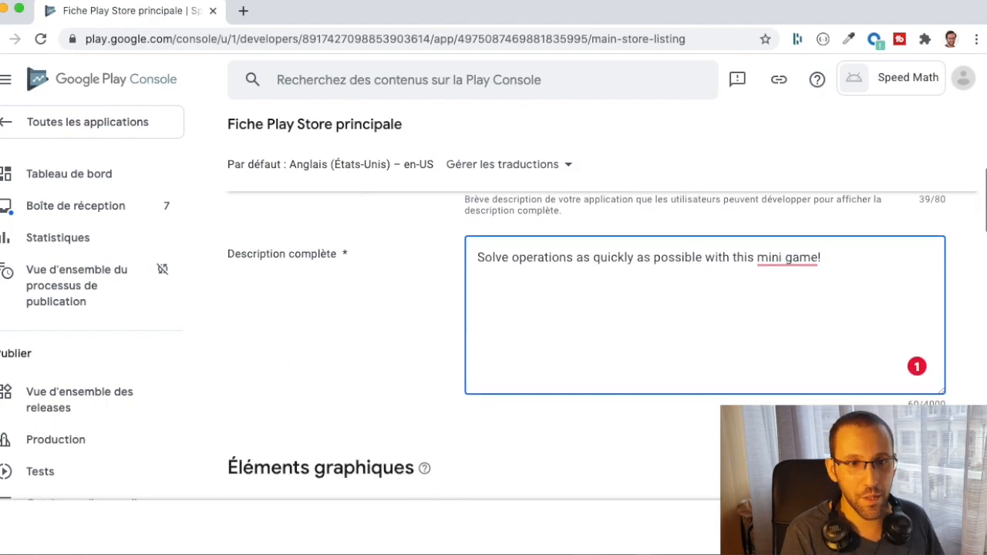
# Step: Upload the calculator icon image as the 512 px app icon
pyautogui.scroll(-2, 586, 347)
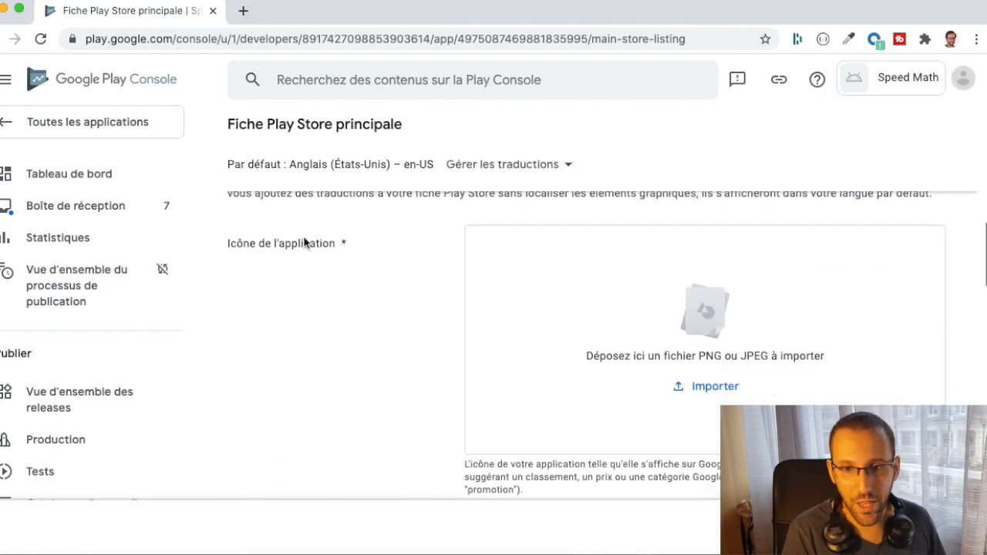
pyautogui.scroll(-1, 648, 324)
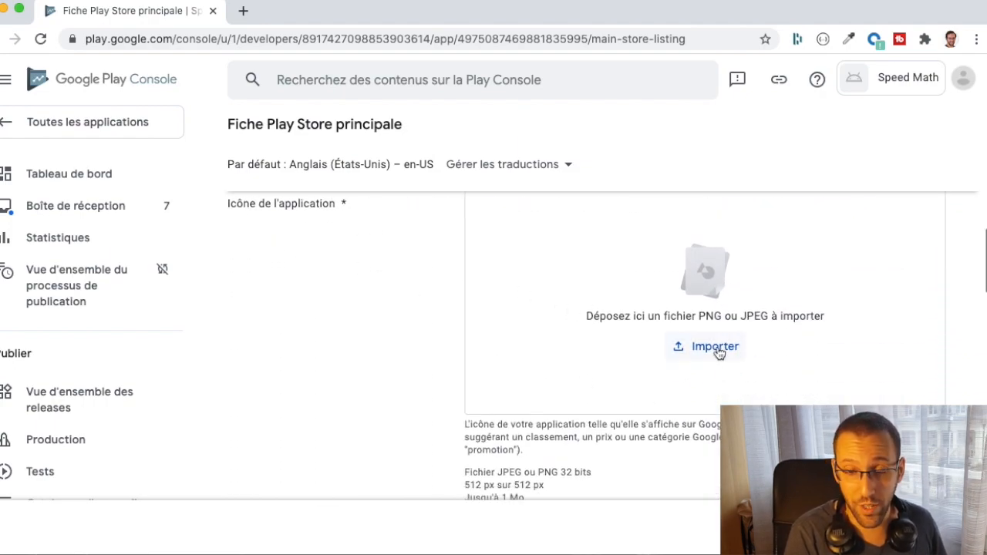
pyautogui.click(716, 348)
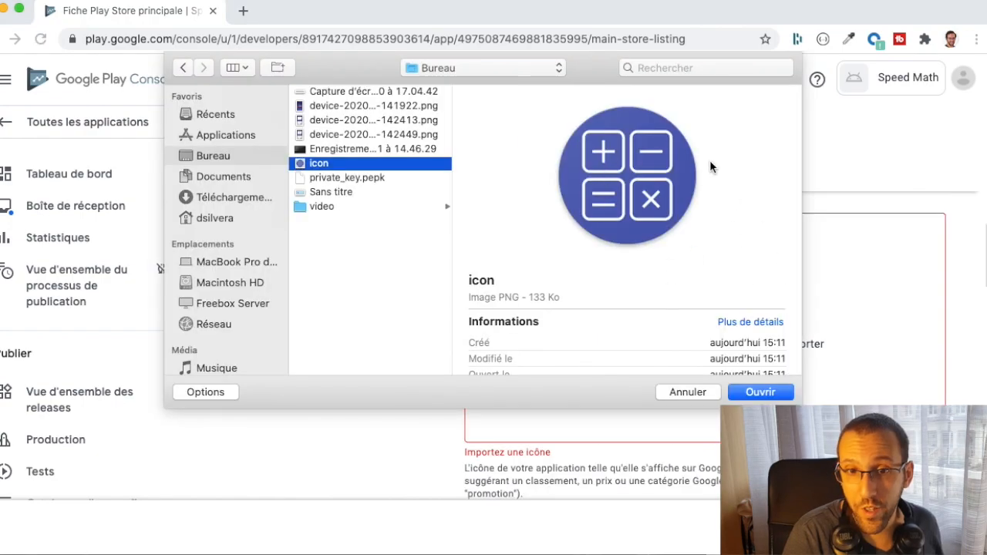
pyautogui.click(761, 393)
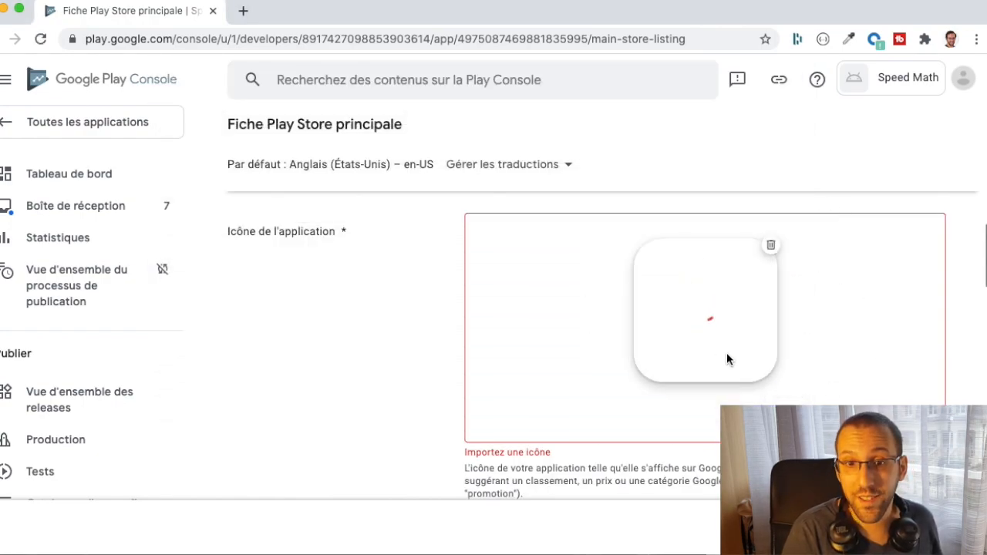
pyautogui.scroll(-3, 727, 360)
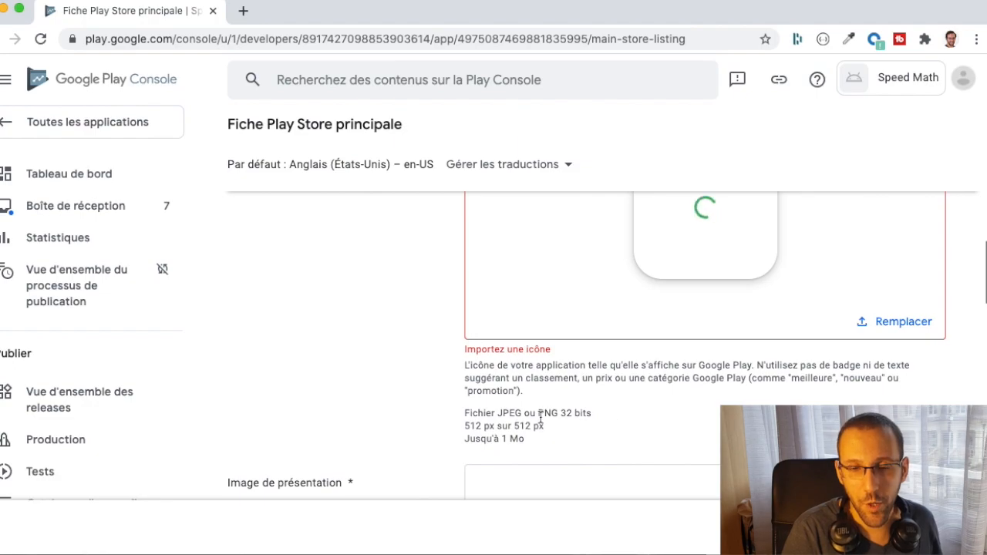
pyautogui.moveTo(544, 411); pyautogui.dragTo(465, 410)
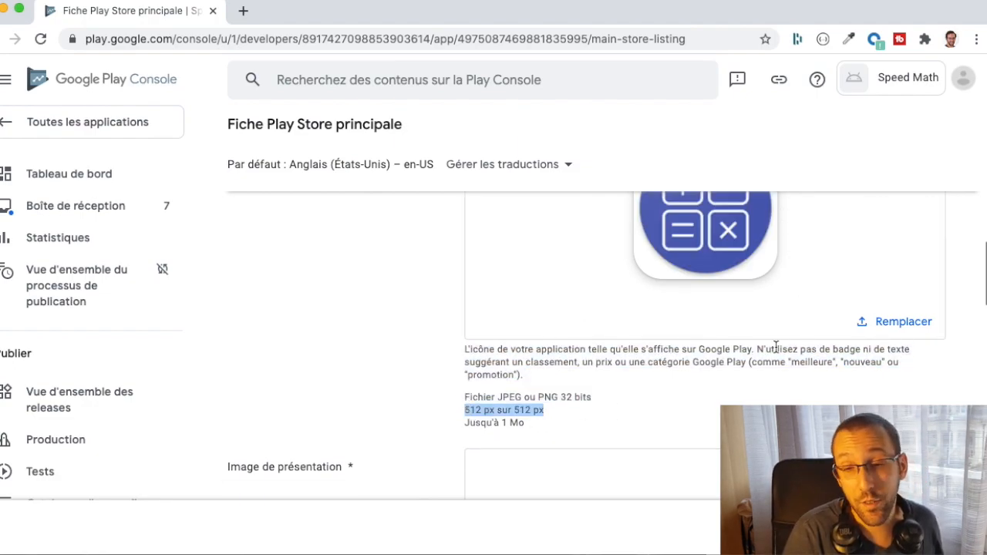
# Step: Upload the Sans titre image as the SPEED MATH feature graphic
pyautogui.scroll(-2, 683, 351)
pyautogui.scroll(-4, 683, 352)
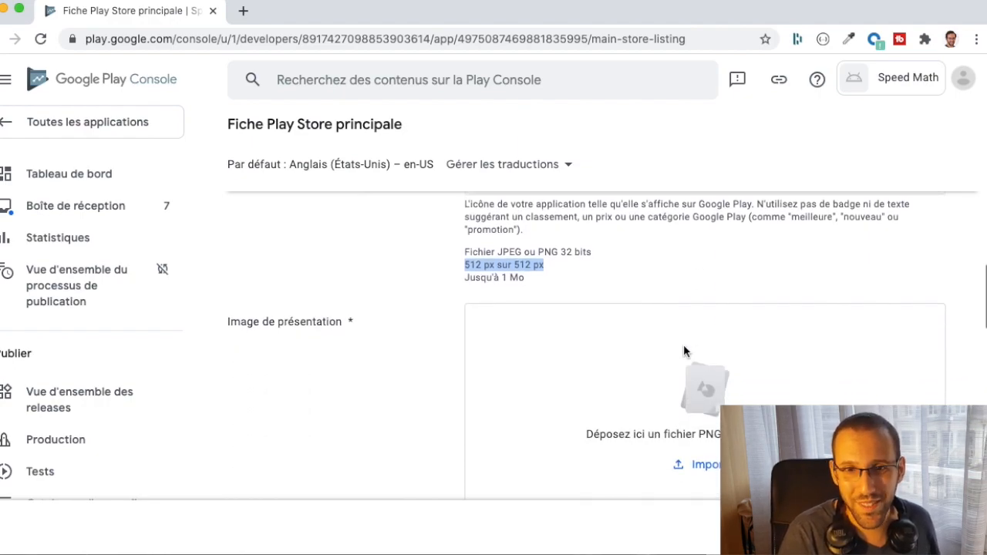
pyautogui.scroll(-2, 684, 350)
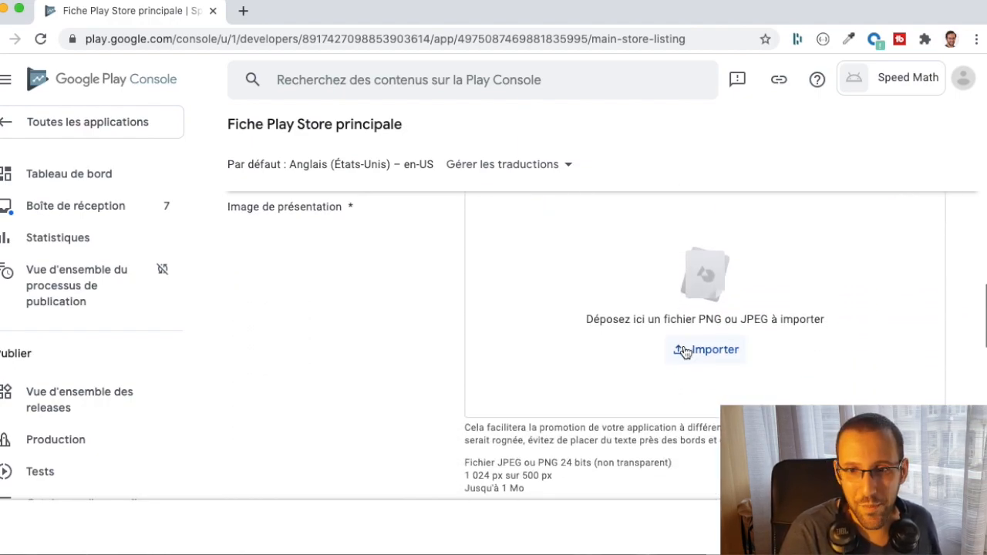
pyautogui.click(708, 358)
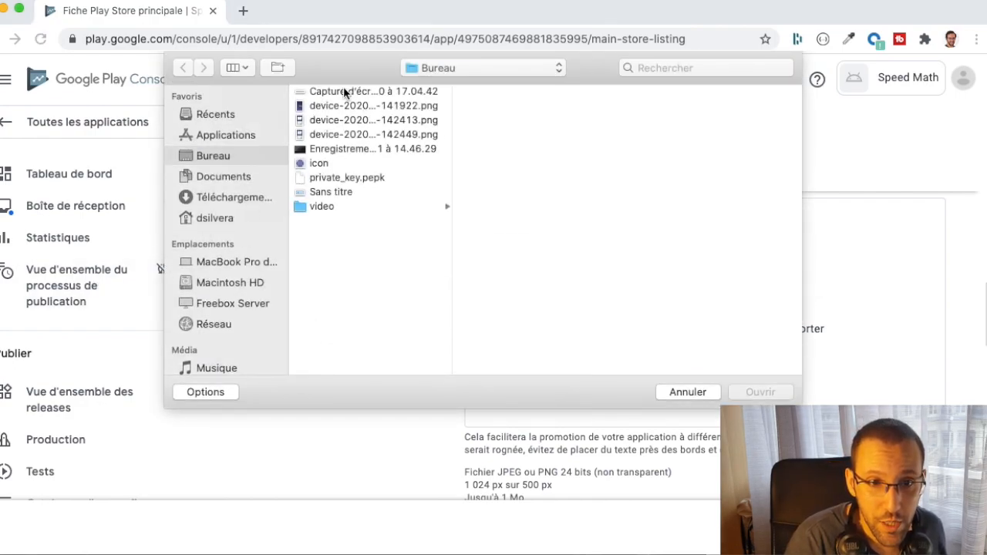
pyautogui.click(337, 192)
pyautogui.click(760, 392)
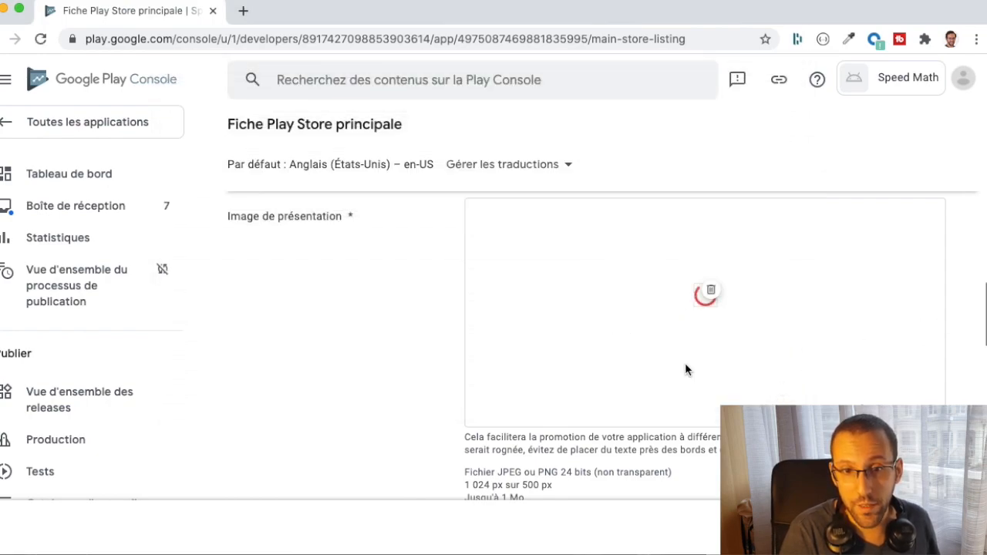
pyautogui.scroll(-3, 685, 363)
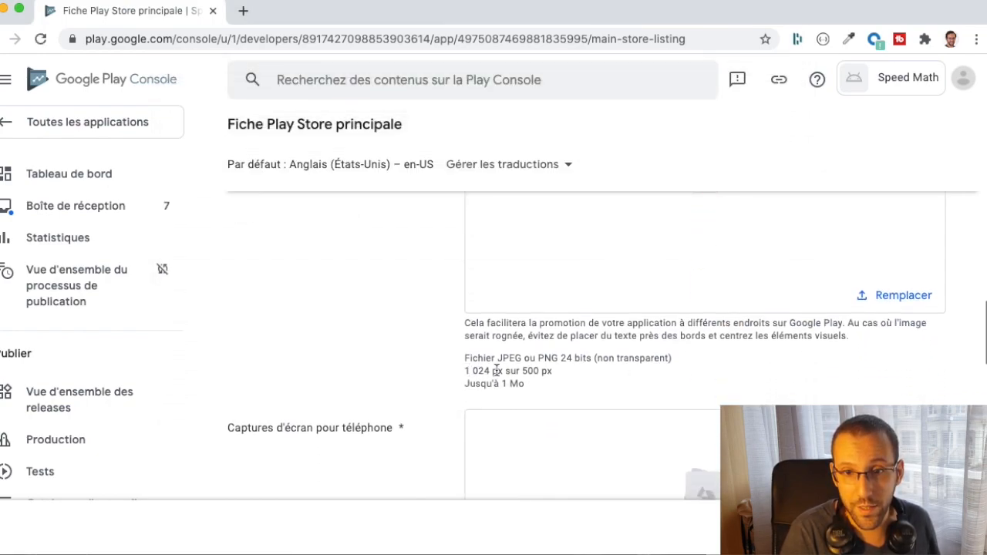
pyautogui.scroll(3, 558, 377)
pyautogui.scroll(-1, 668, 324)
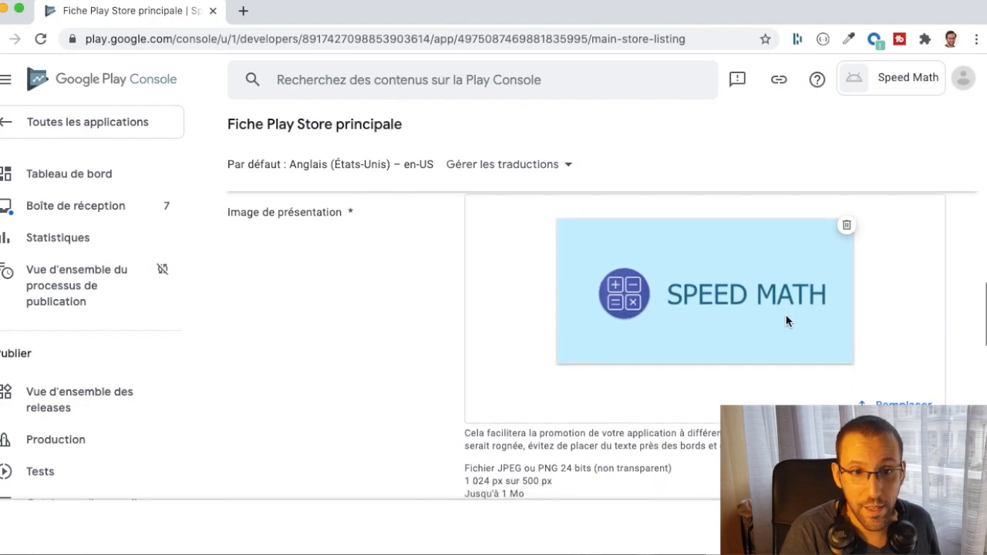
pyautogui.scroll(-6, 787, 321)
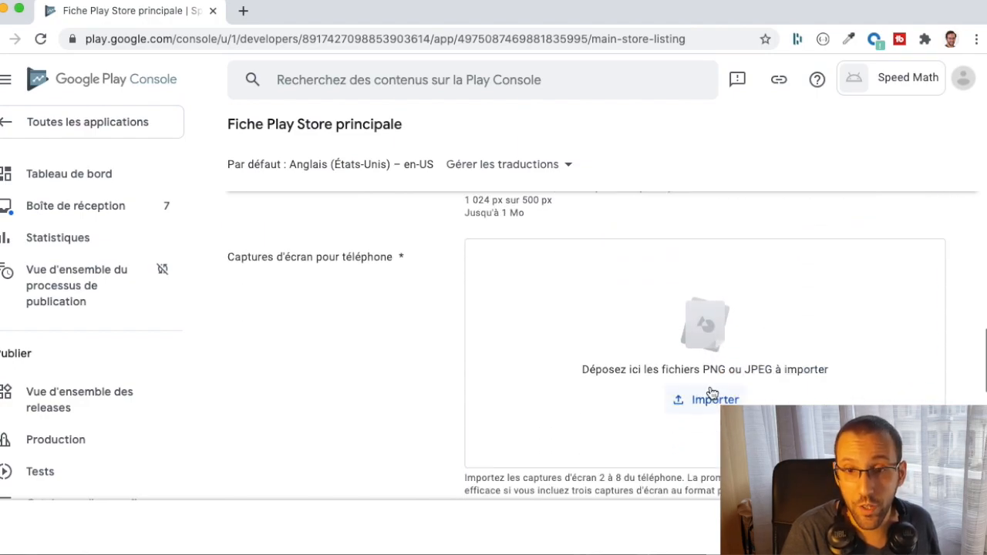
pyautogui.click(700, 405)
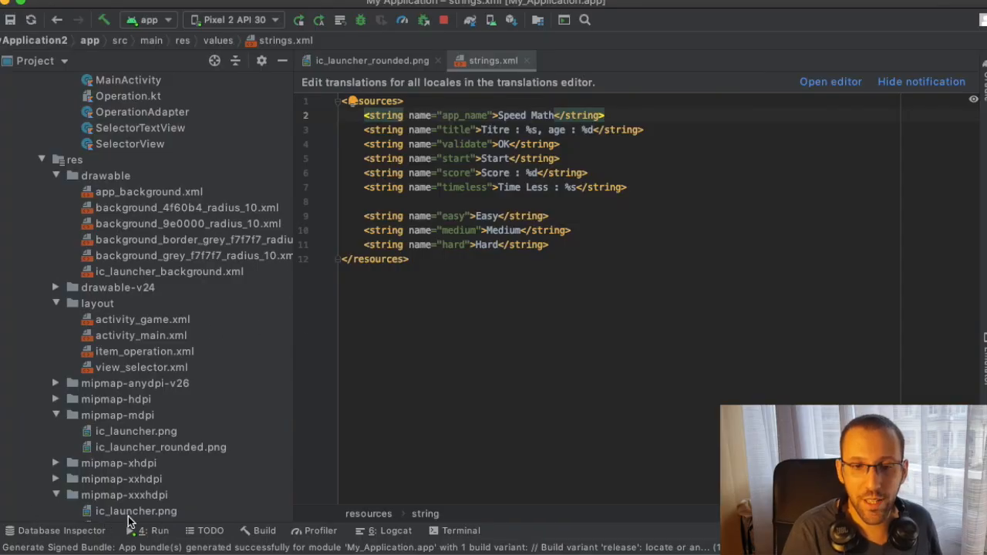
# Step: Enlarge Android Studio's Logcat panel and use Screen Capture to grab the emulator screen
pyautogui.click(391, 538)
pyautogui.moveTo(428, 421); pyautogui.dragTo(441, 190)
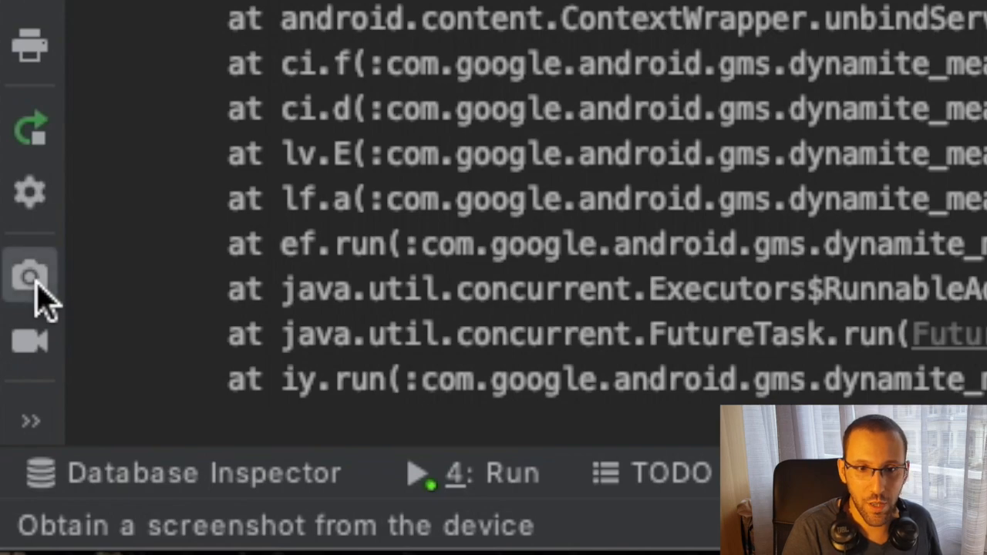
pyautogui.click(34, 282)
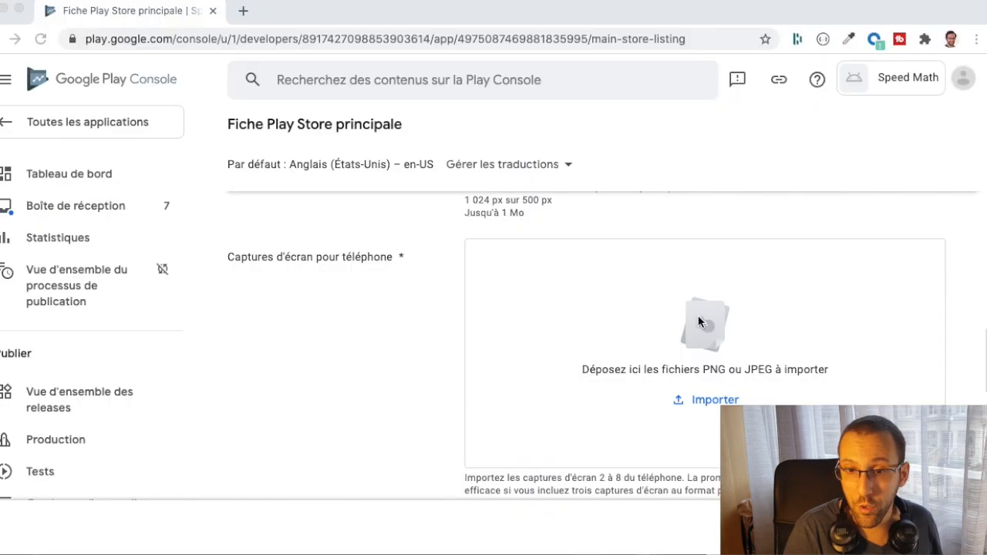
# Step: Upload the three device screenshots and move the Best Score screenshot to first place
pyautogui.click(708, 400)
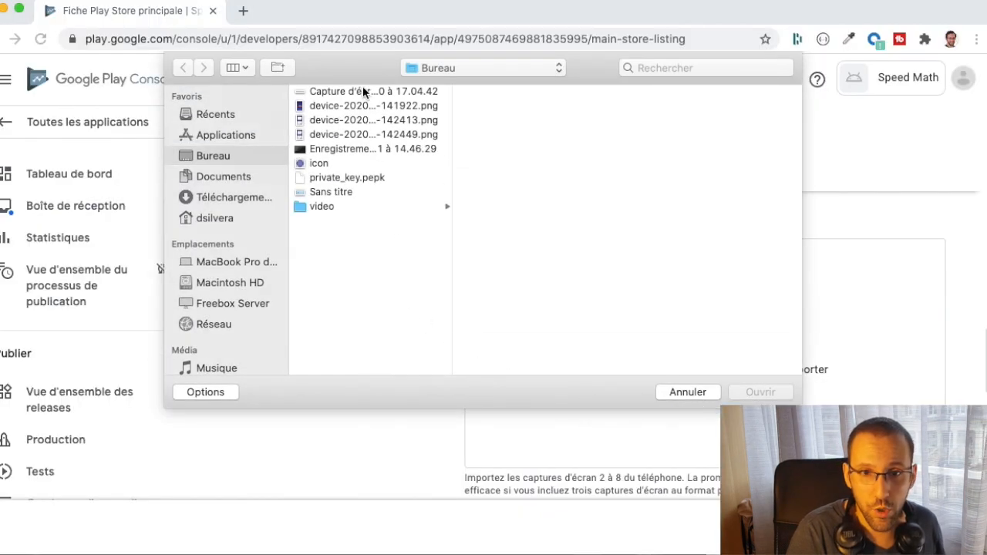
pyautogui.click(362, 106)
pyautogui.keyDown('shift'); pyautogui.click(364, 135); pyautogui.keyUp('shift')
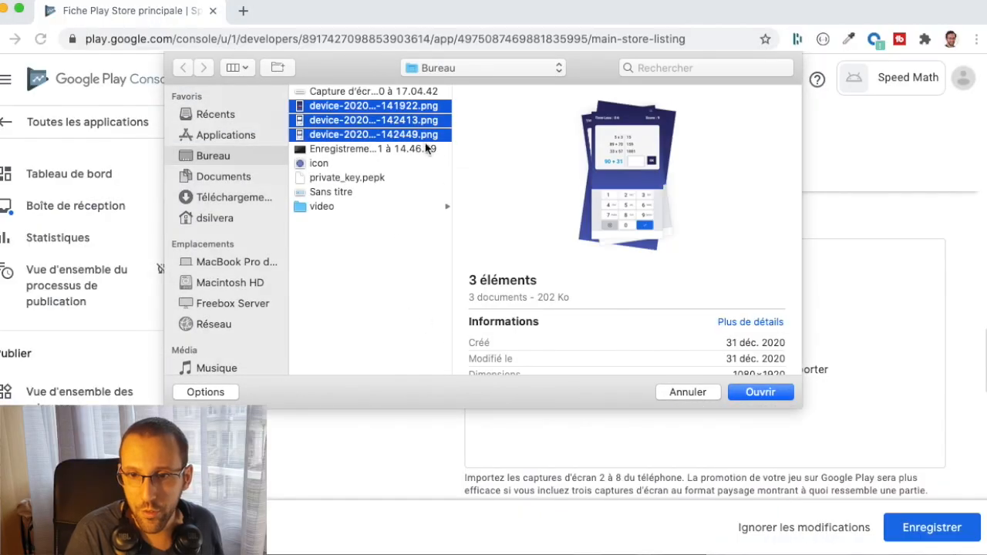
pyautogui.click(760, 394)
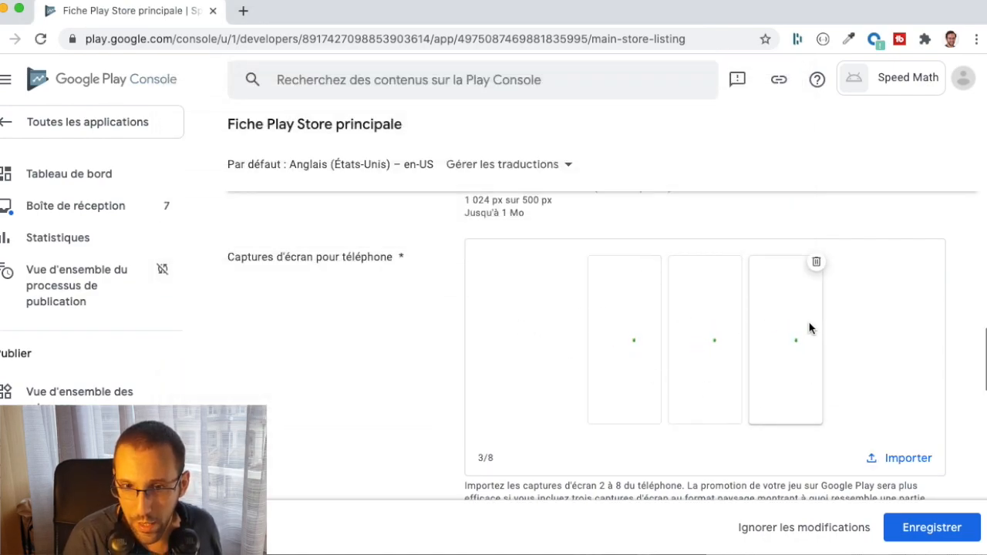
pyautogui.moveTo(605, 339)
pyautogui.mouseDown()
pyautogui.moveTo(602, 349)
pyautogui.moveTo(756, 348)
pyautogui.moveTo(598, 353)
pyautogui.moveTo(618, 349)
pyautogui.mouseUp()
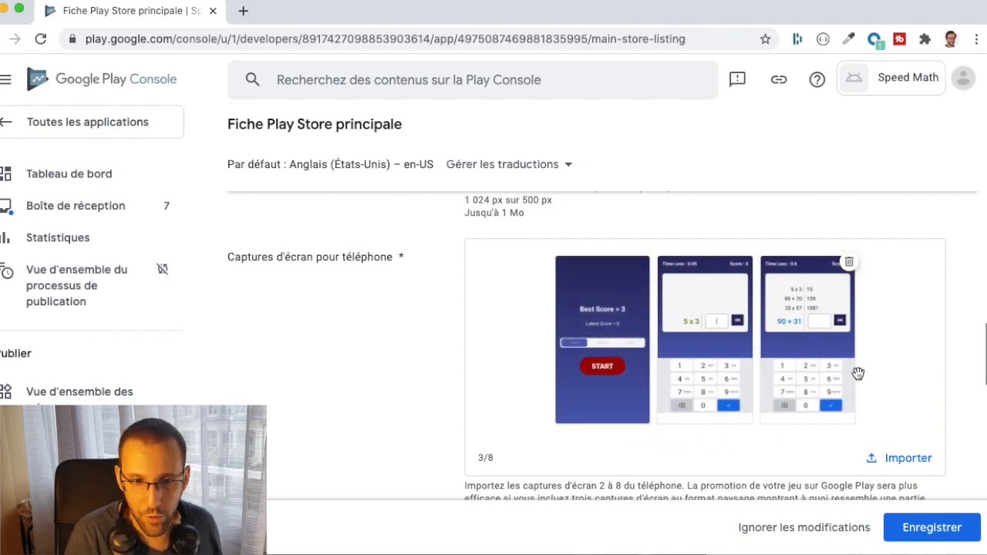
# Step: Leave the promo video URL empty and save the store listing changes
pyautogui.scroll(-1, 858, 374)
pyautogui.scroll(-5, 859, 373)
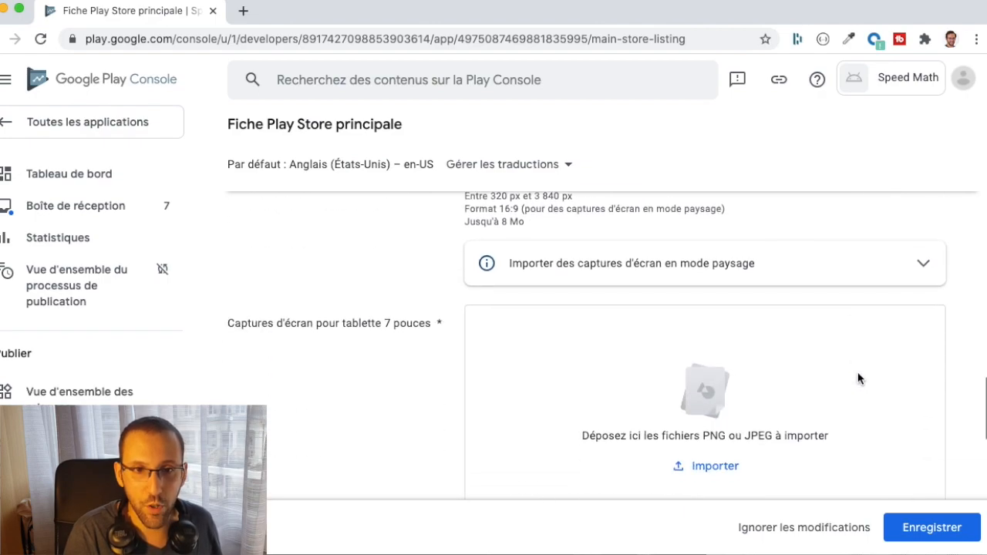
pyautogui.scroll(-1, 858, 379)
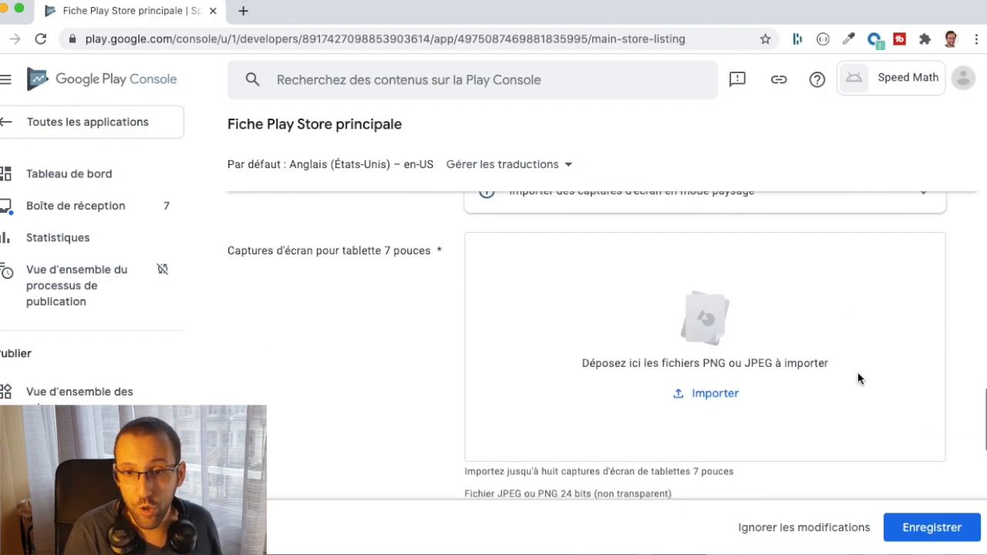
pyautogui.scroll(-2, 859, 379)
pyautogui.scroll(-6, 858, 372)
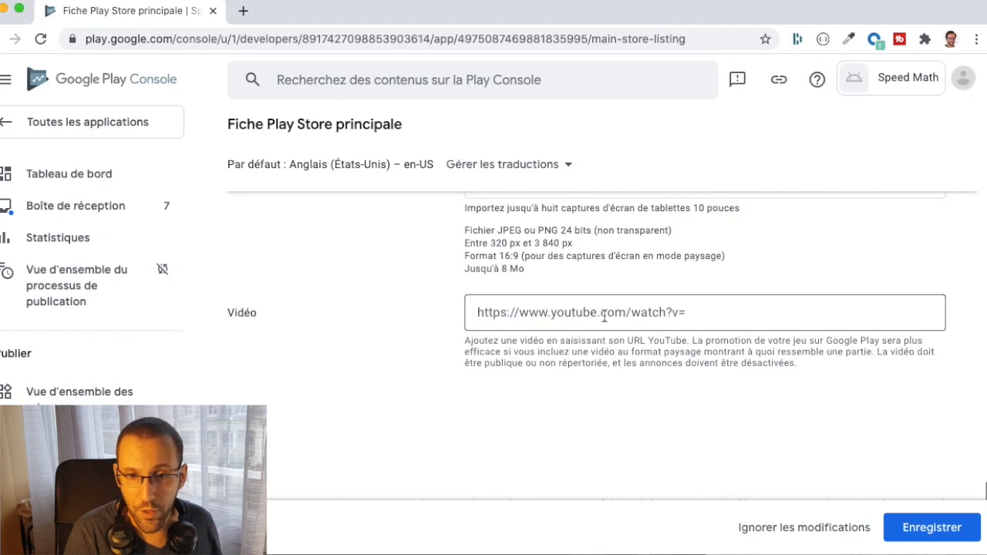
pyautogui.click(607, 315)
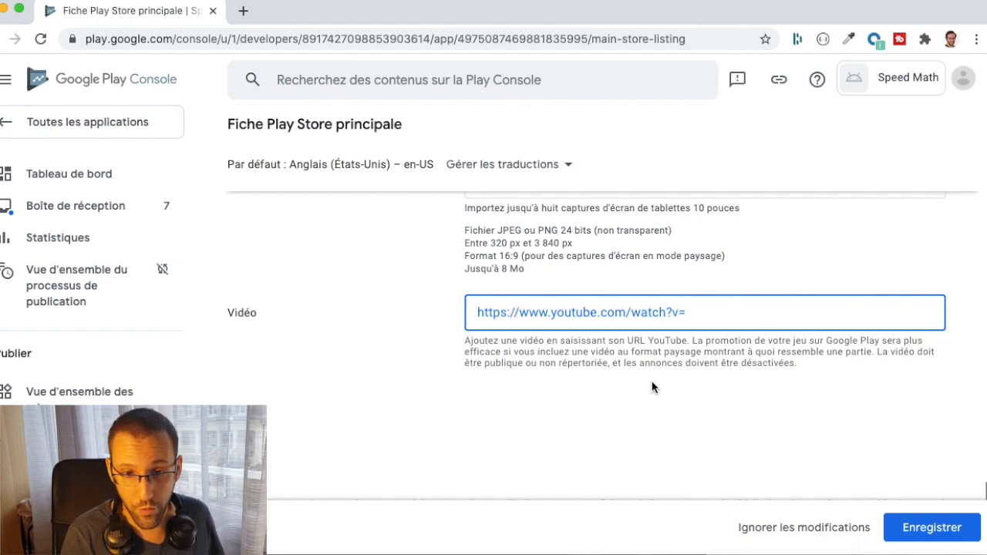
pyautogui.scroll(-1, 650, 390)
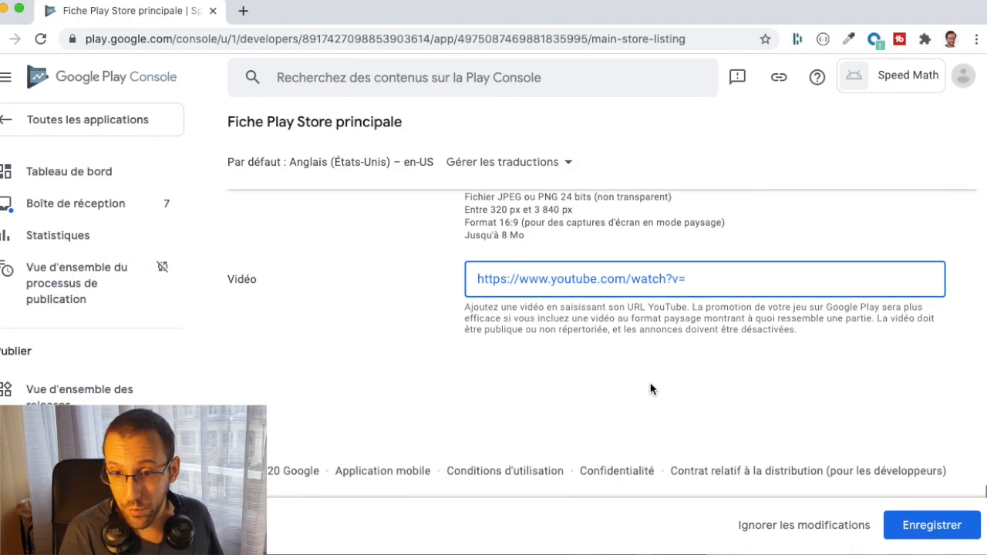
pyautogui.click(948, 535)
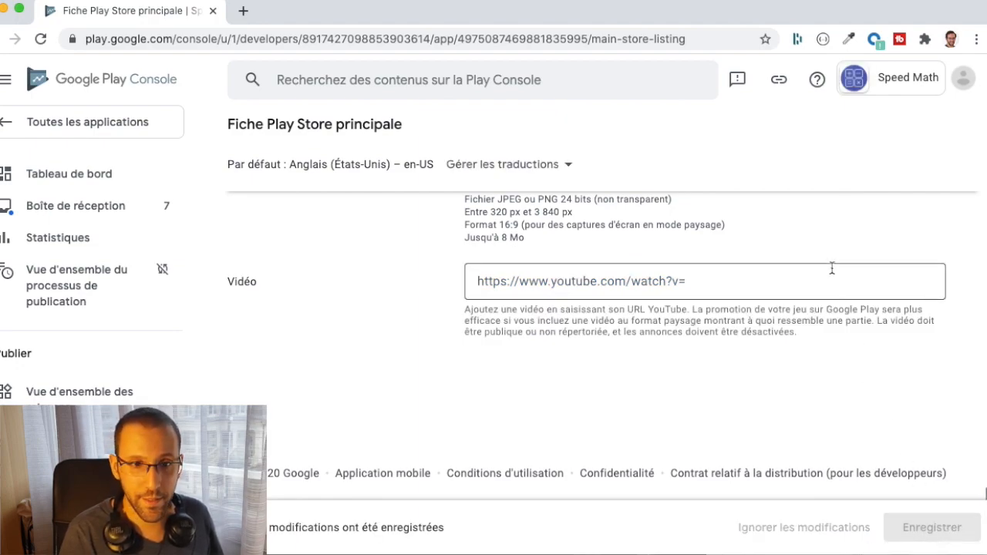
pyautogui.scroll(10, 831, 270)
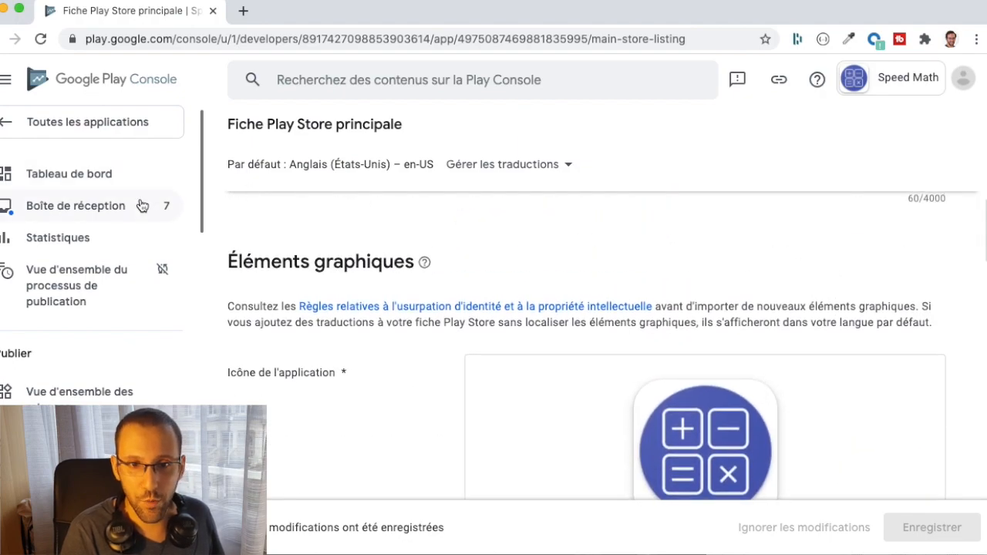
# Step: From the dashboard, go to the Production track and choose Créer une release
pyautogui.click(127, 176)
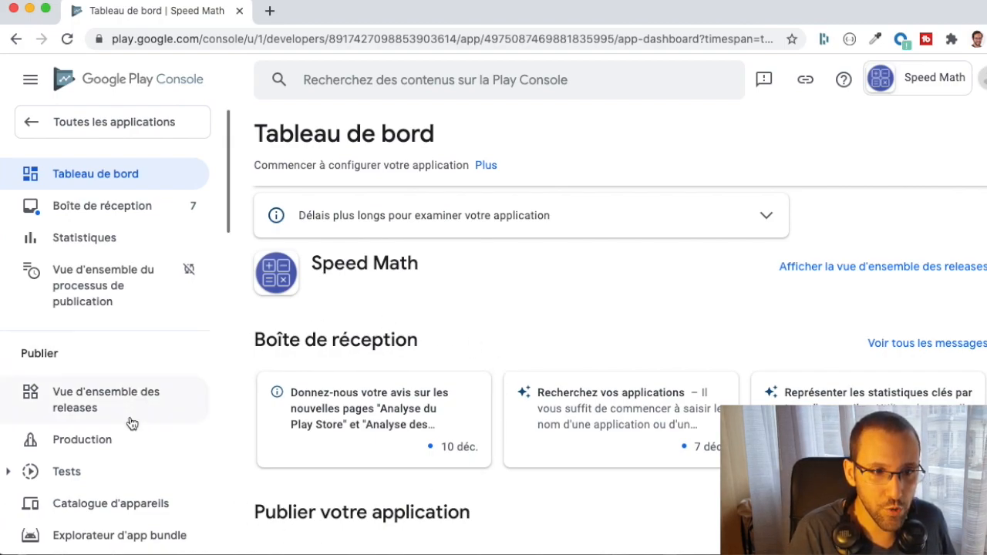
pyautogui.scroll(-3, 128, 417)
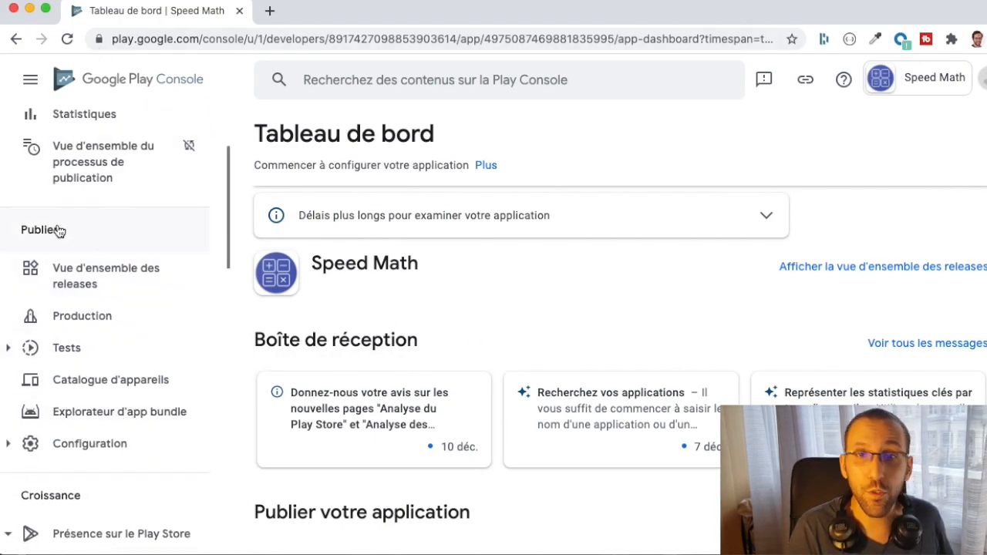
pyautogui.click(67, 317)
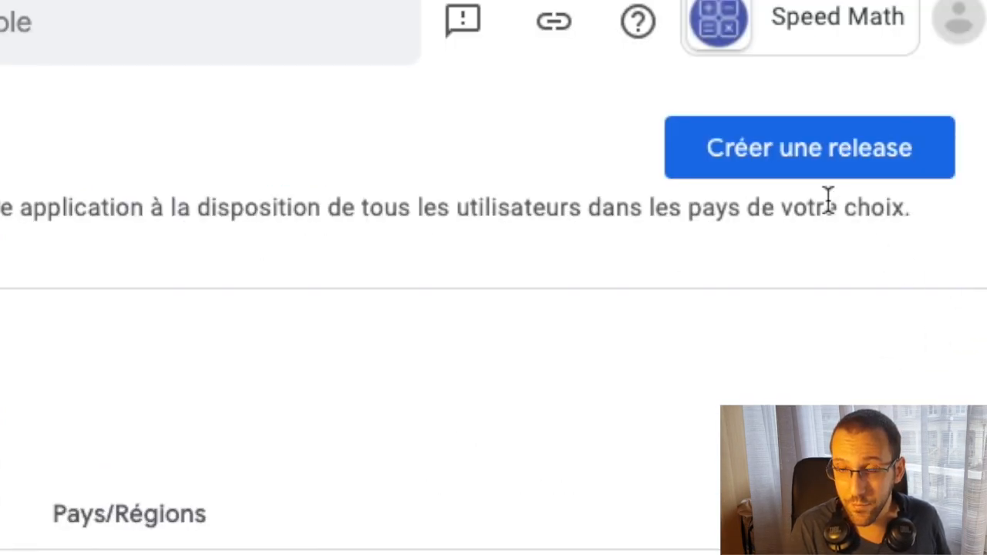
pyautogui.click(787, 161)
pyautogui.scroll(-2, 472, 382)
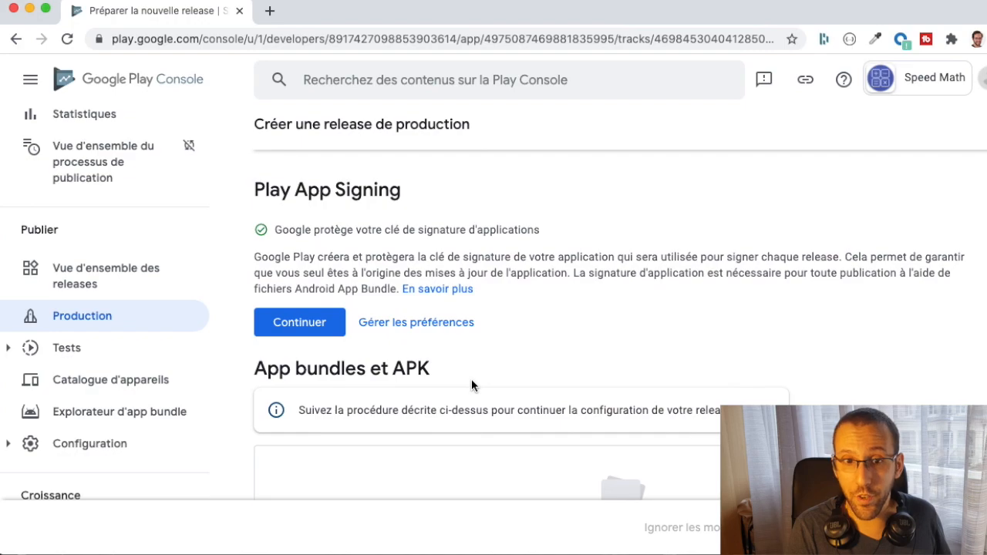
pyautogui.scroll(2, 473, 382)
pyautogui.scroll(-1, 473, 382)
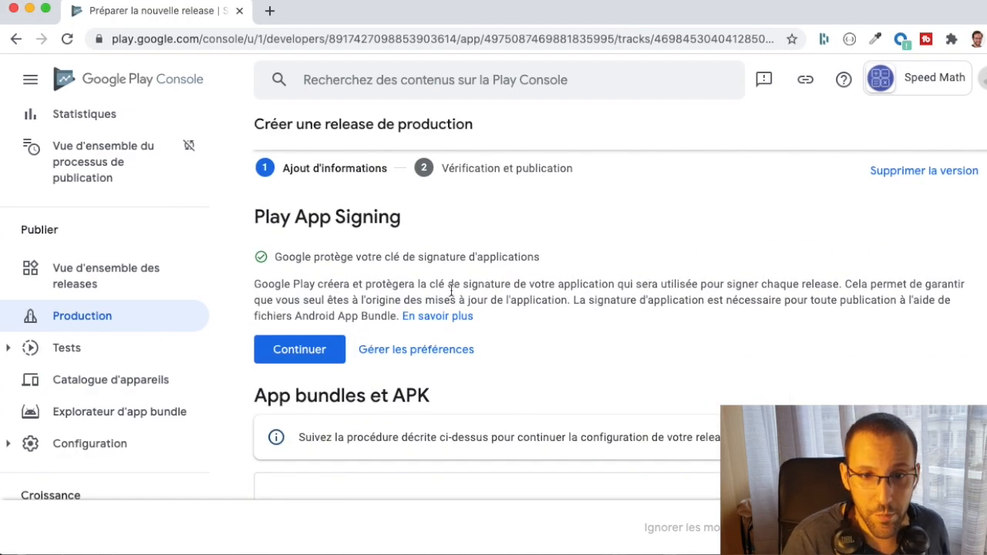
# Step: Accept Google-managed Play App Signing and agree to its terms
pyautogui.click(308, 354)
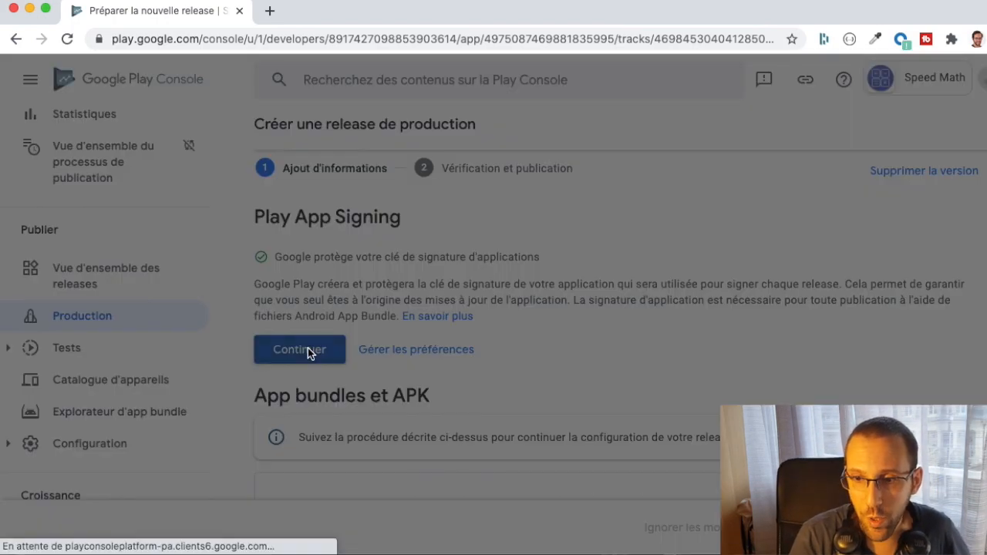
pyautogui.click(956, 527)
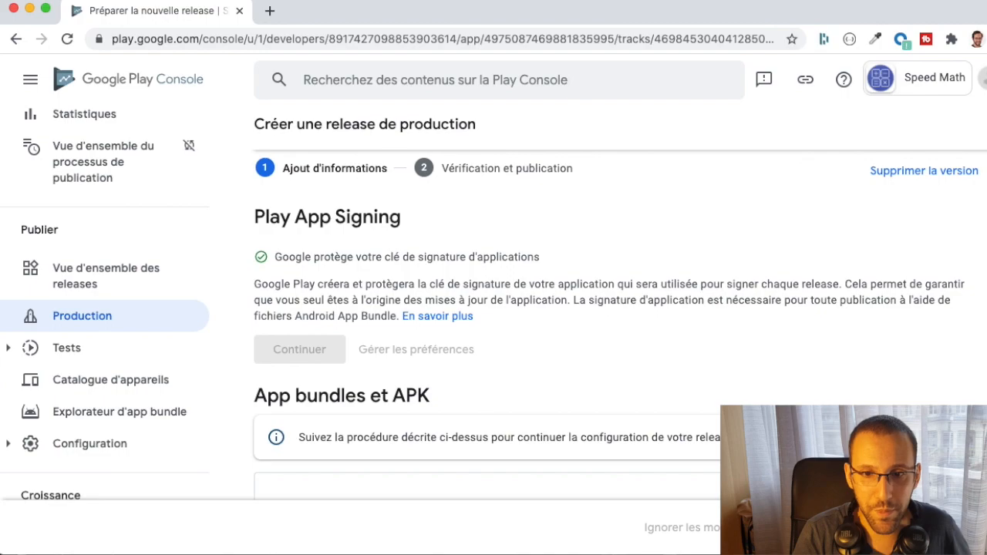
pyautogui.scroll(-2, 603, 399)
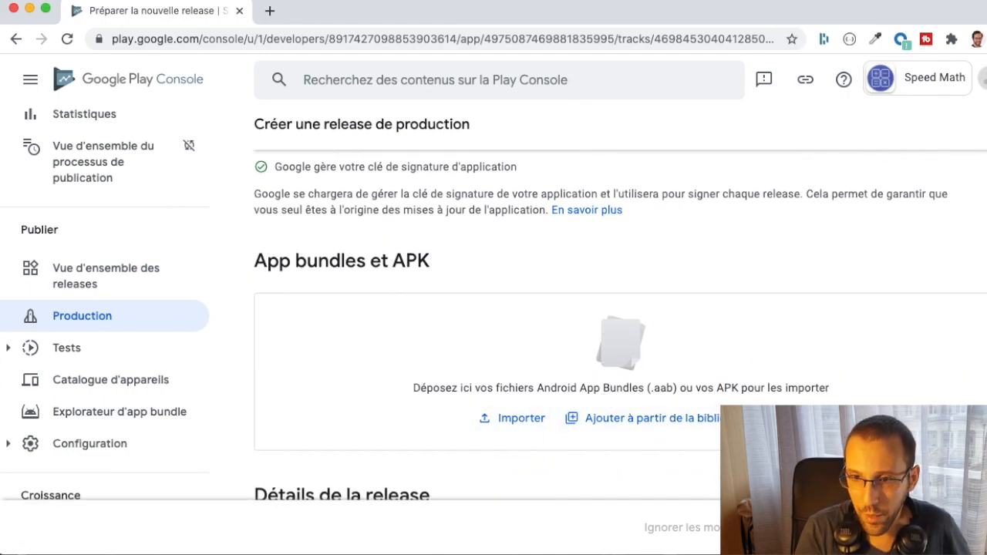
# Step: Upload app-release.aab, giving the release version and name 1 (1.0)
pyautogui.moveTo(887, 315); pyautogui.dragTo(463, 371)
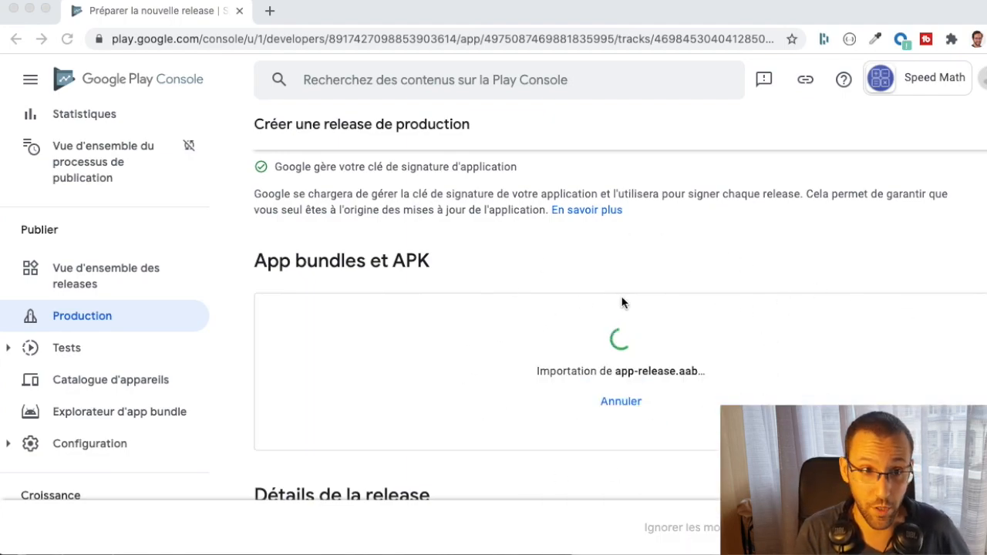
pyautogui.scroll(-3, 623, 303)
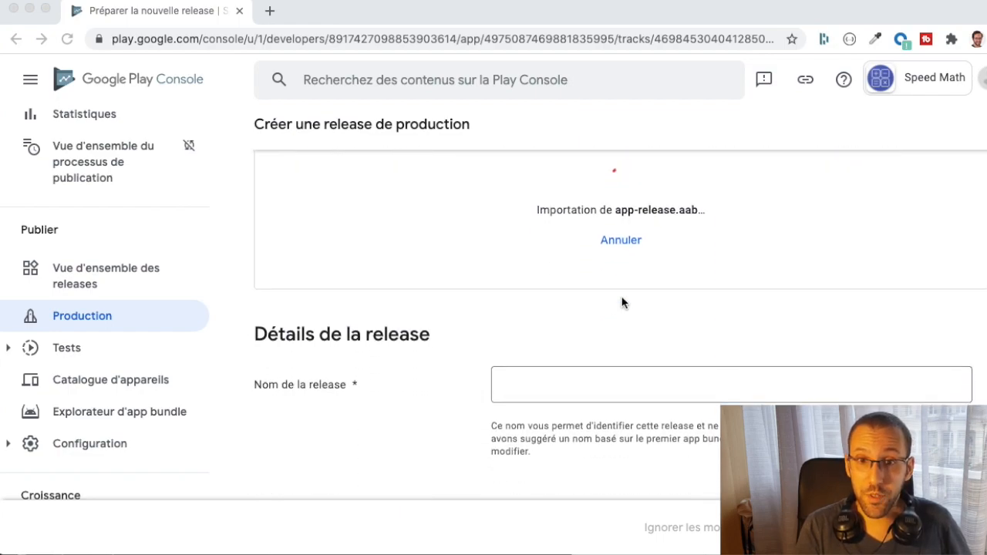
pyautogui.scroll(-2, 623, 303)
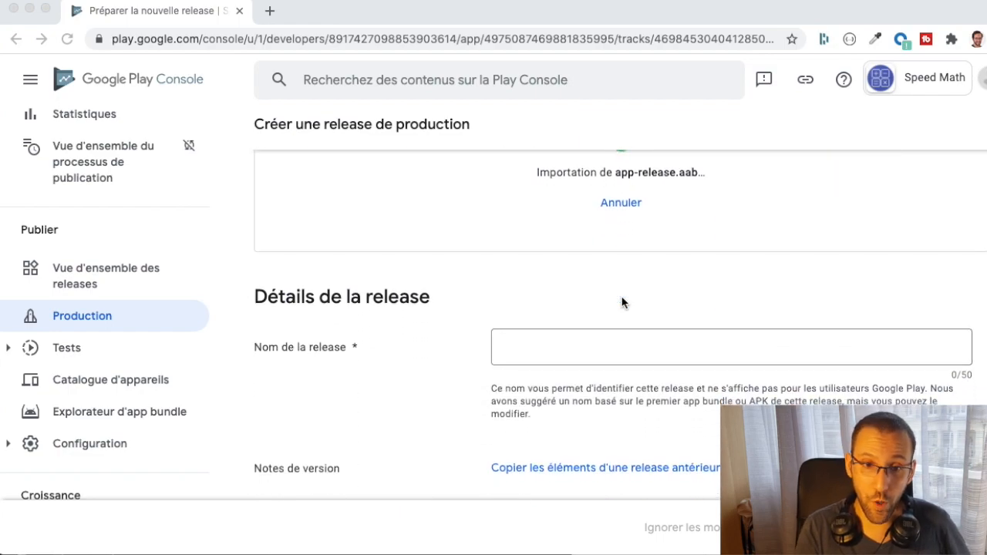
pyautogui.click(505, 306)
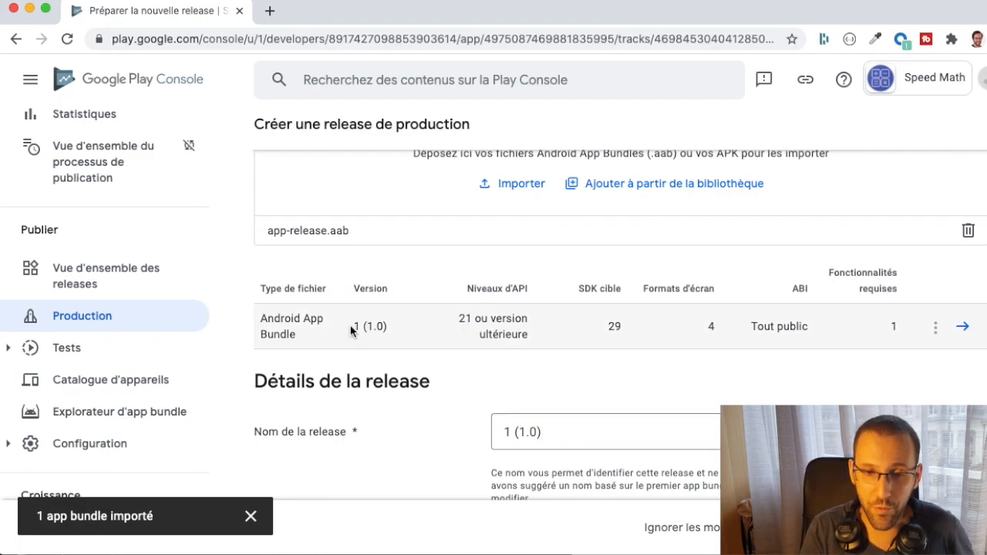
pyautogui.moveTo(353, 327); pyautogui.dragTo(395, 332)
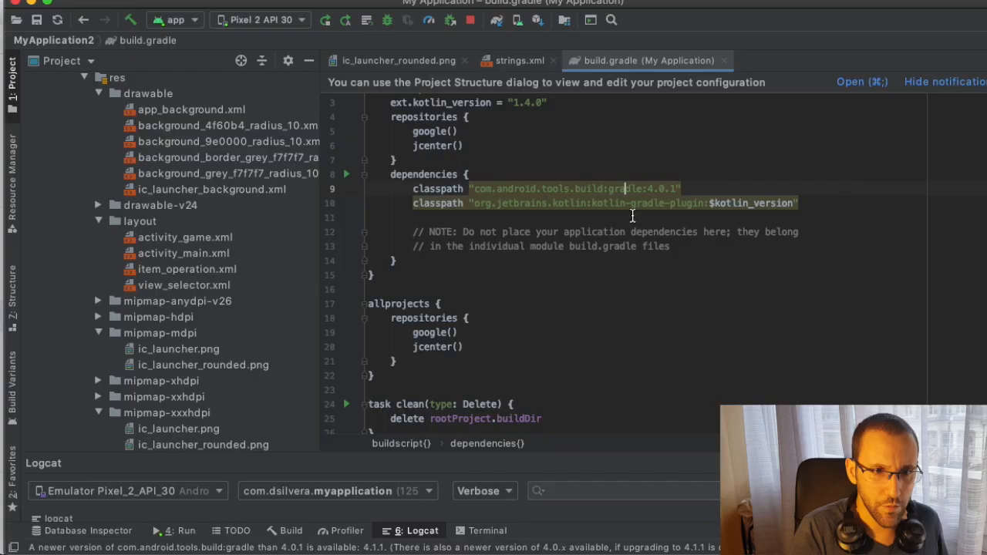
# Step: In app/build.gradle's defaultConfig, confirm versionCode 1 and versionName "1.0"
pyautogui.scroll(-6, 136, 347)
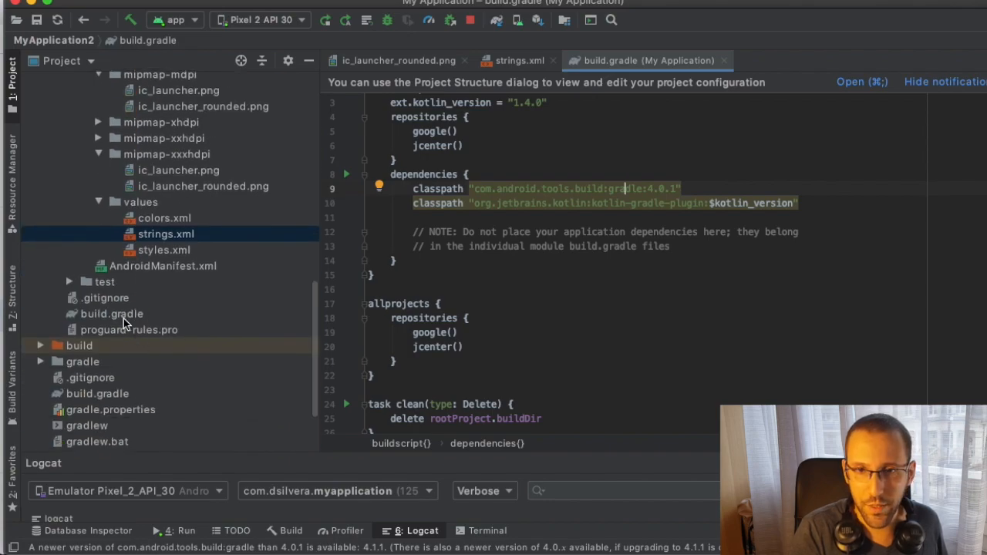
pyautogui.doubleClick(121, 316)
pyautogui.scroll(5, 833, 203)
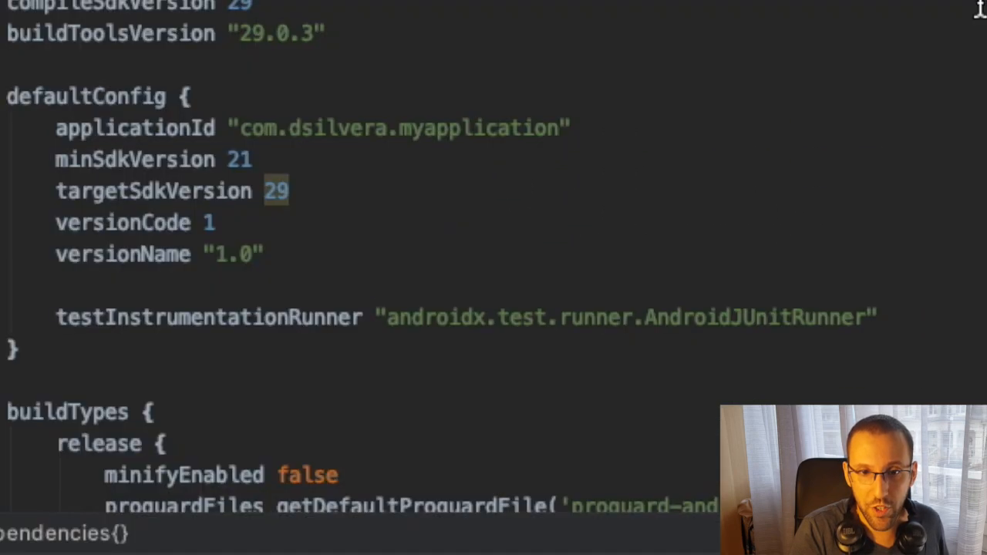
pyautogui.doubleClick(95, 222)
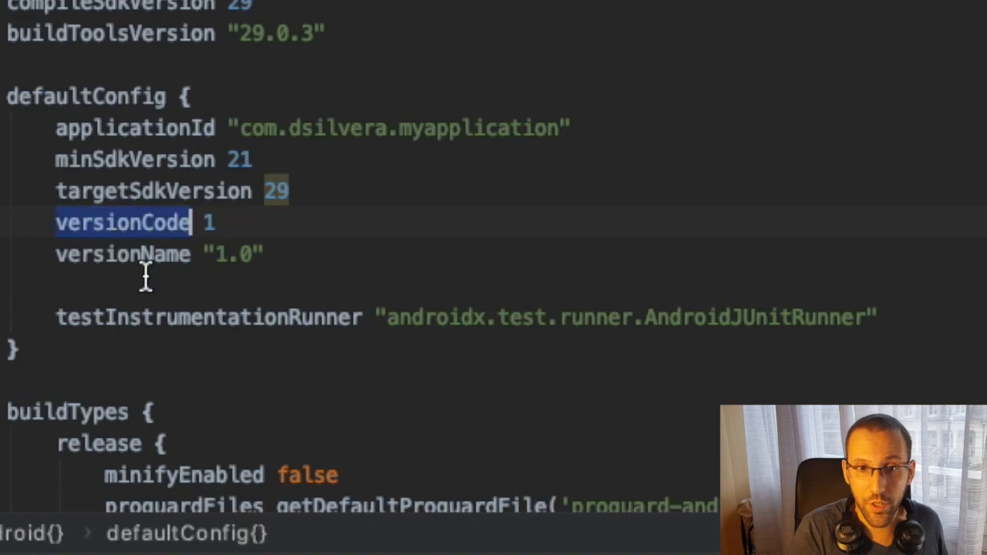
pyautogui.doubleClick(146, 254)
pyautogui.click(216, 223)
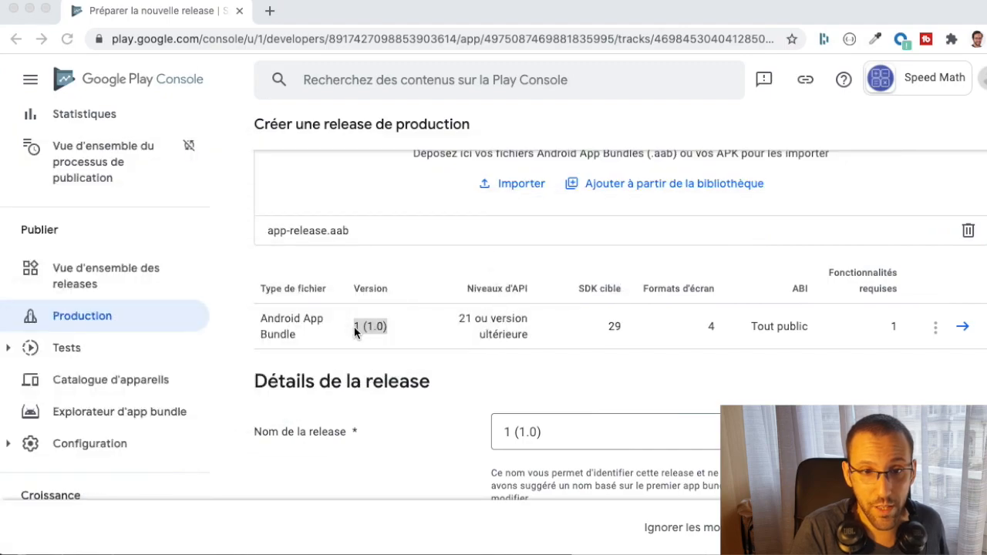
# Step: Check the release's bundle version 1 (1.0) on the production release page
pyautogui.click(360, 328)
pyautogui.click(346, 328)
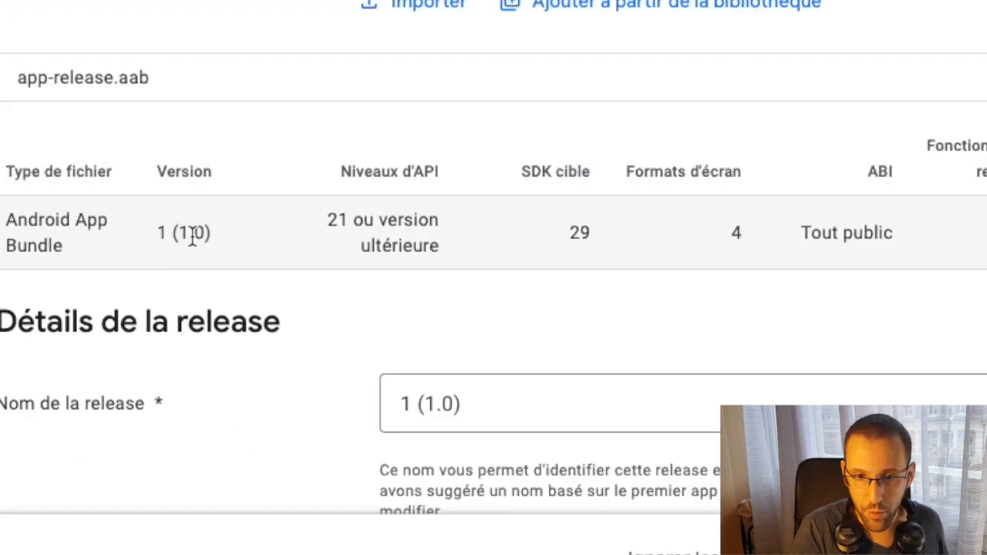
pyautogui.scroll(-2, 361, 333)
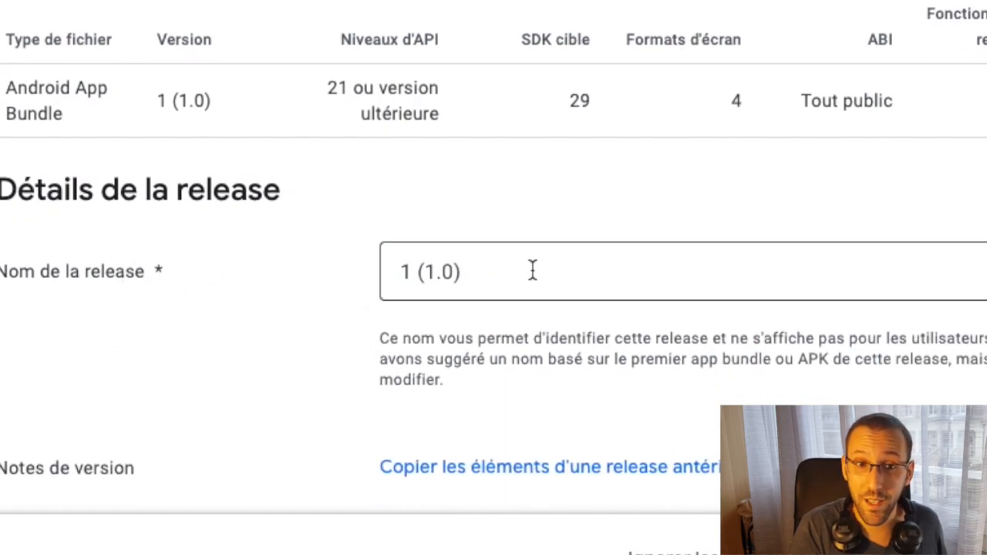
pyautogui.moveTo(148, 102); pyautogui.dragTo(237, 99)
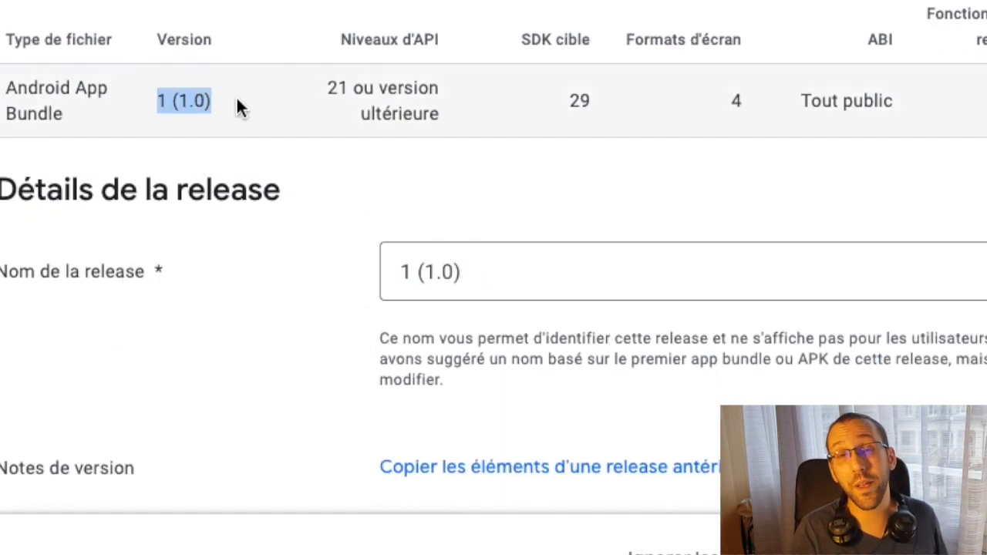
pyautogui.click(235, 99)
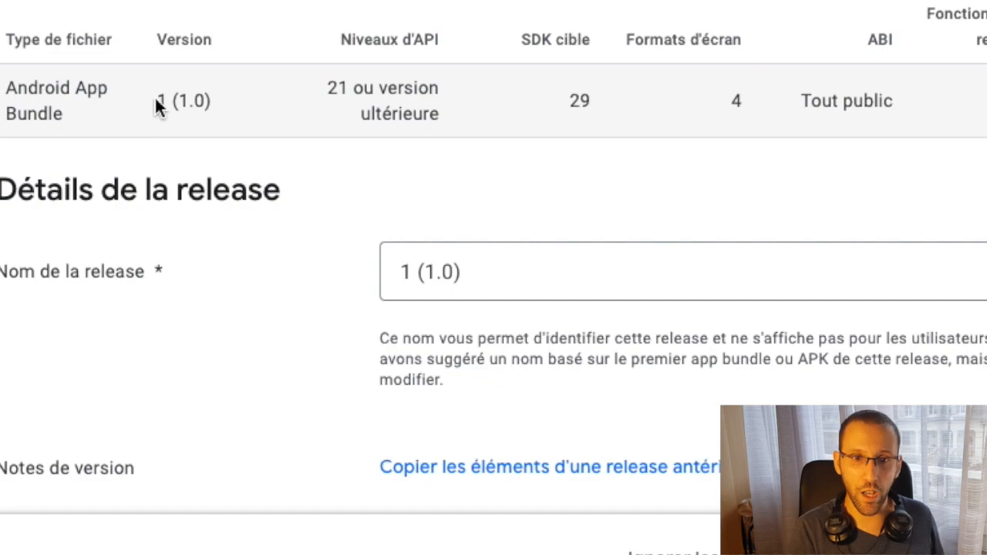
pyautogui.moveTo(160, 101); pyautogui.dragTo(170, 101)
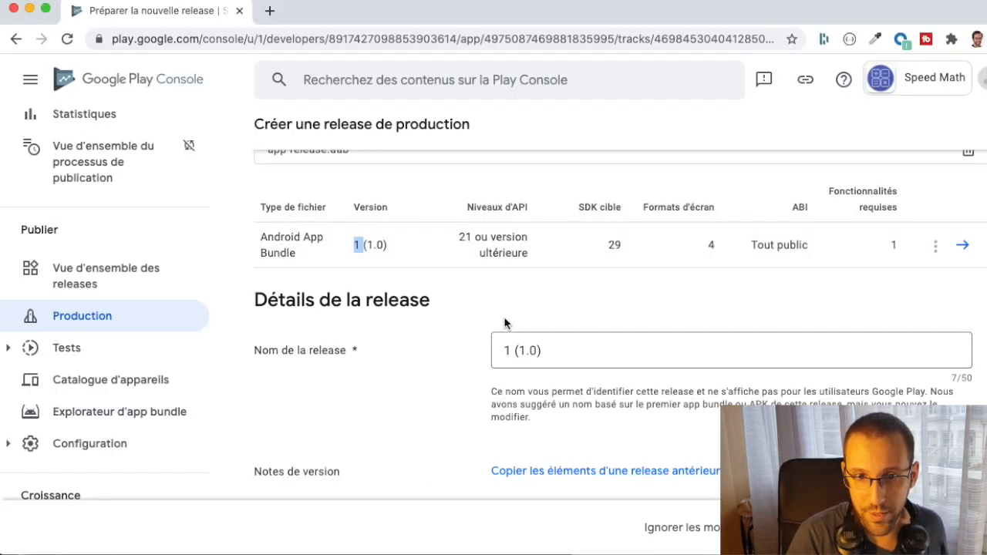
pyautogui.scroll(-5, 504, 324)
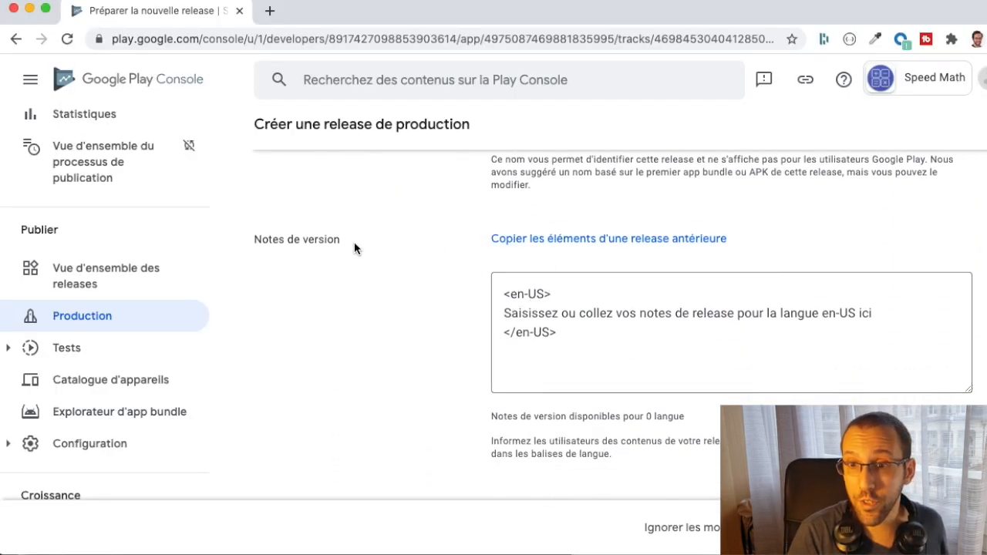
# Step: Replace the en-US release note placeholder with 'Enjoy the app' and save the draft
pyautogui.click(889, 315)
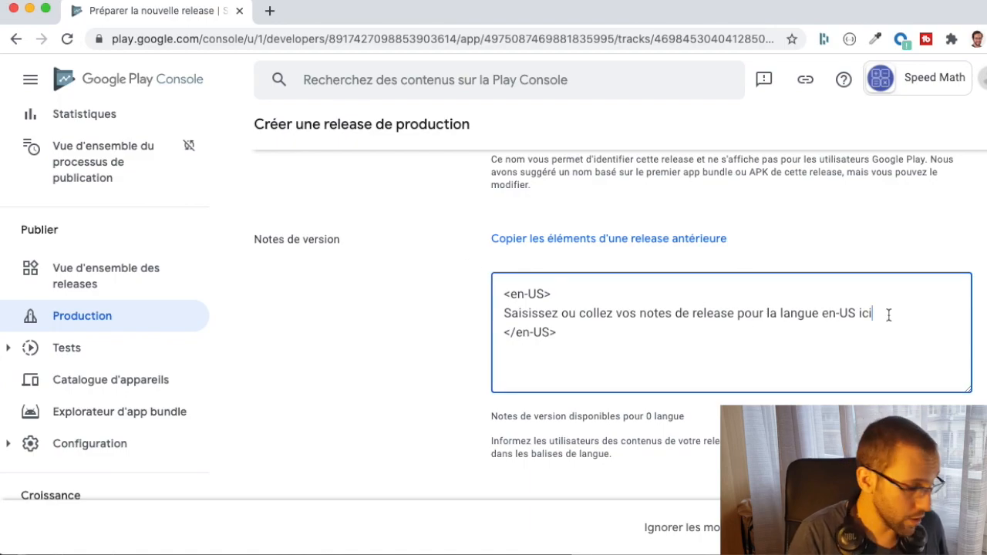
pyautogui.moveTo(889, 315); pyautogui.dragTo(476, 316)
pyautogui.write('Enjoy the app')
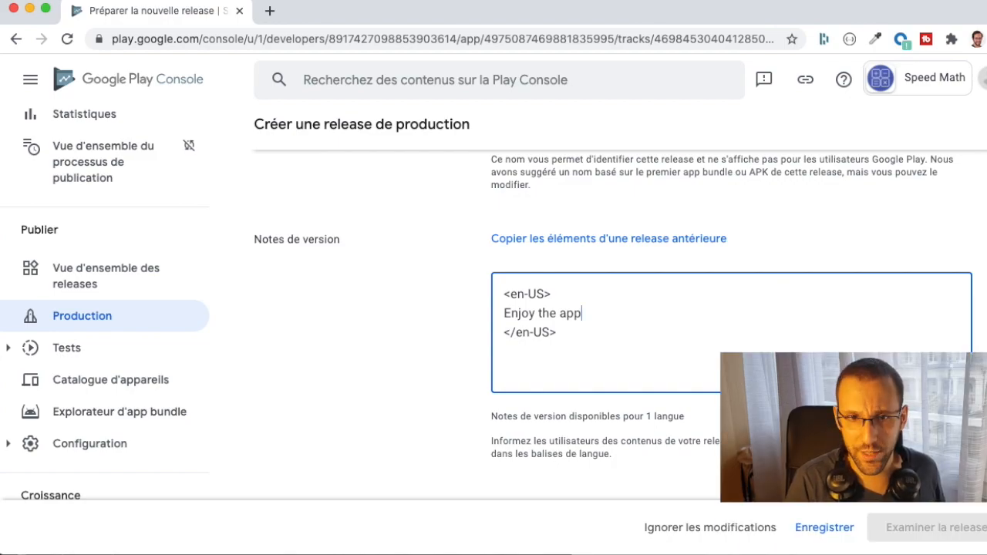
pyautogui.click(825, 528)
pyautogui.scroll(-1, 496, 330)
pyautogui.scroll(-1, 476, 330)
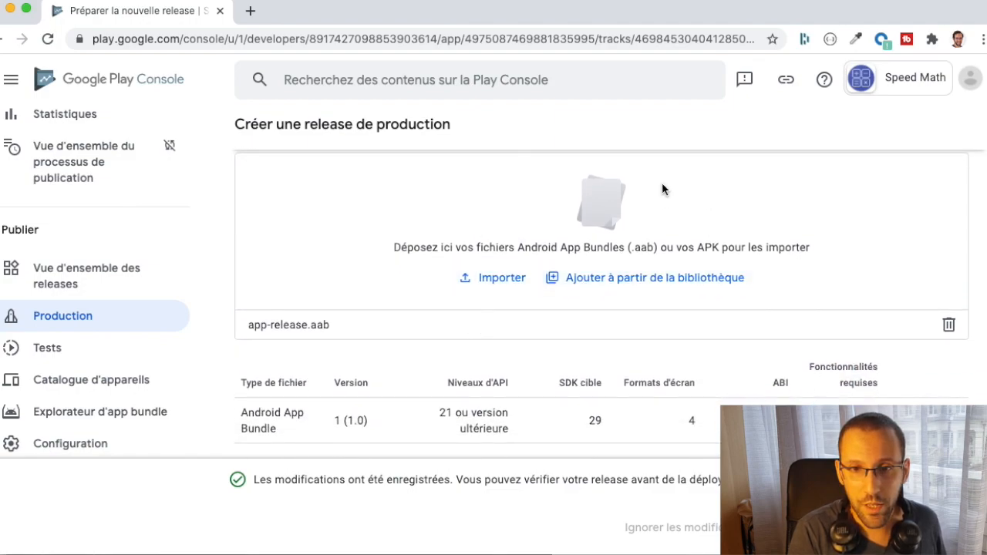
pyautogui.scroll(-4, 485, 277)
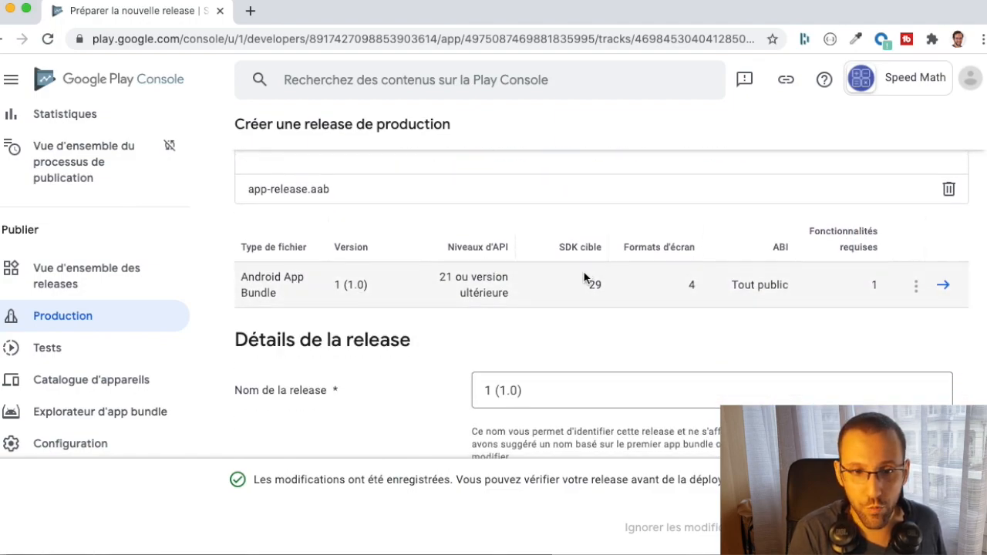
pyautogui.scroll(-4, 516, 327)
pyautogui.scroll(-9, 516, 327)
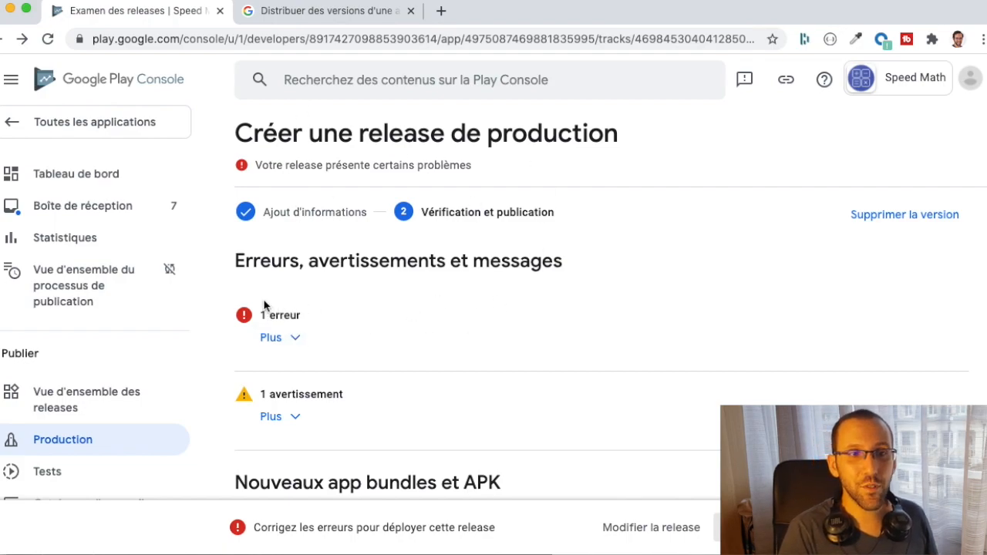
# Step: Return to Speed Math's dashboard and scroll to the 'Publier votre application sur Google Play' checklist
pyautogui.click(77, 176)
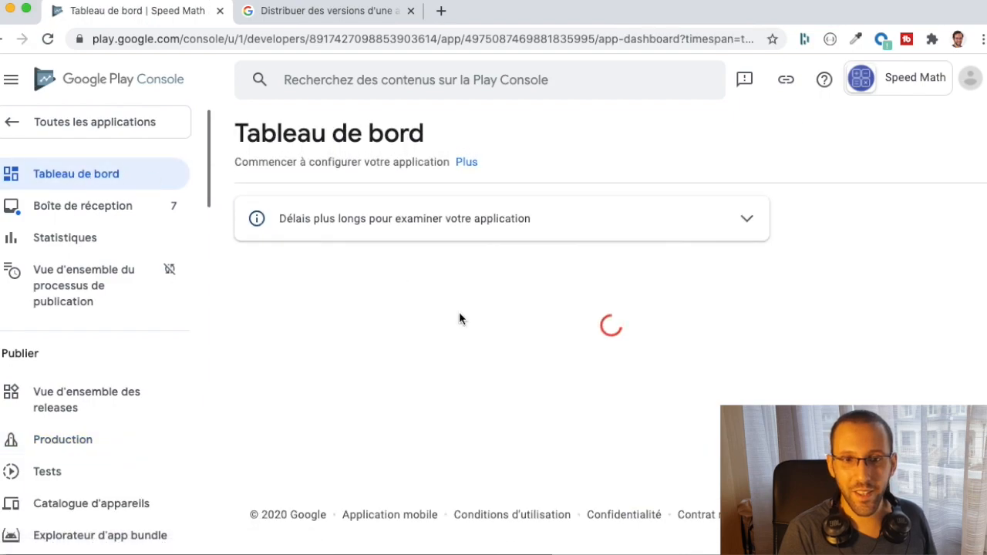
pyautogui.scroll(-10, 490, 402)
pyautogui.scroll(-4, 490, 402)
pyautogui.scroll(2, 489, 407)
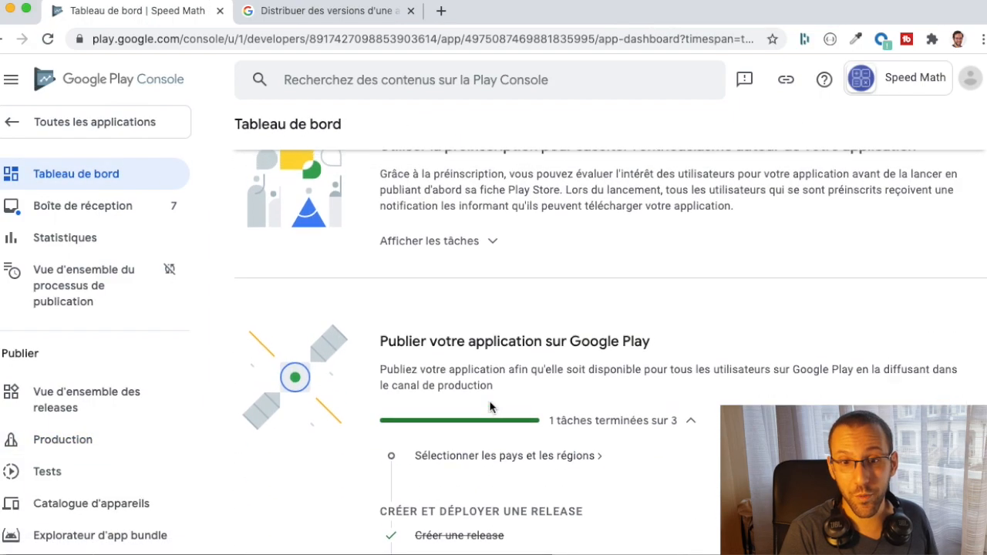
pyautogui.scroll(-1, 489, 407)
pyautogui.scroll(-1, 490, 407)
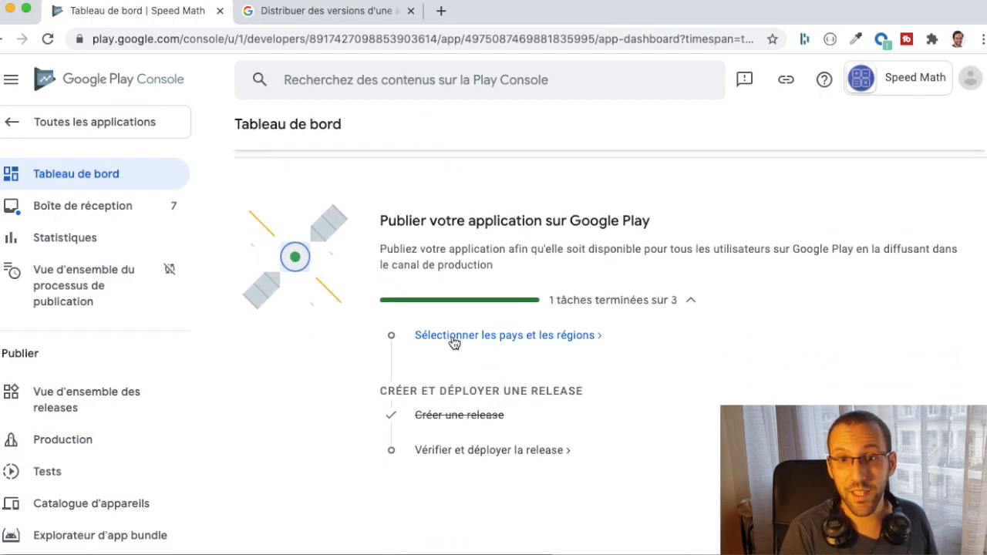
pyautogui.scroll(5, 531, 334)
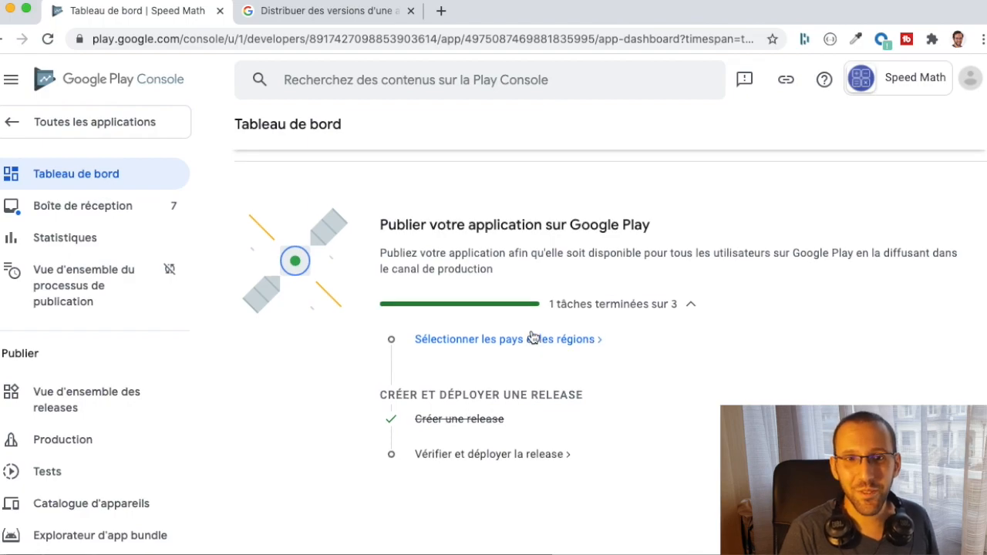
pyautogui.scroll(-2, 530, 335)
pyautogui.scroll(-6, 532, 337)
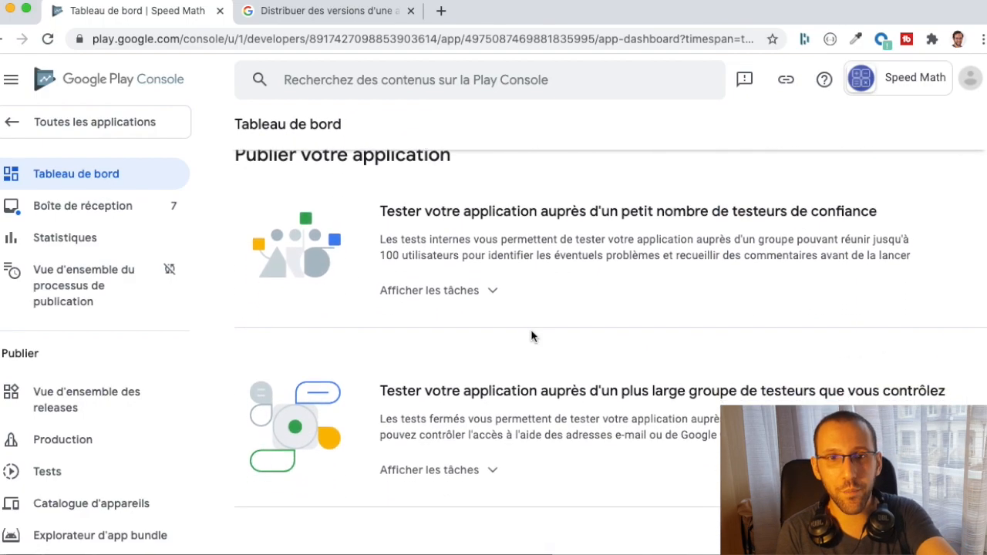
pyautogui.scroll(-6, 533, 333)
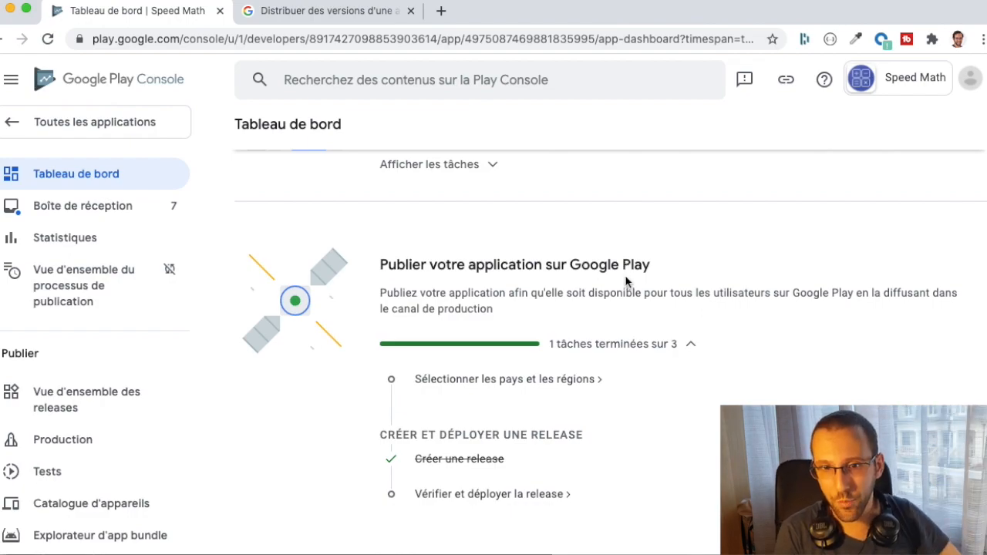
pyautogui.scroll(-1, 604, 366)
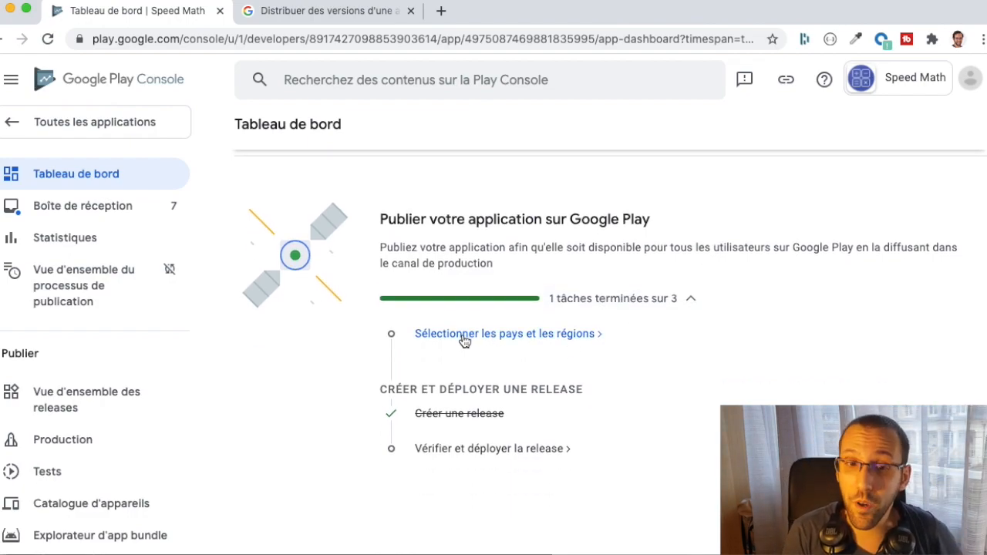
# Step: Select all 173 countries and regions, including Reste du monde, for the production track
pyautogui.click(515, 334)
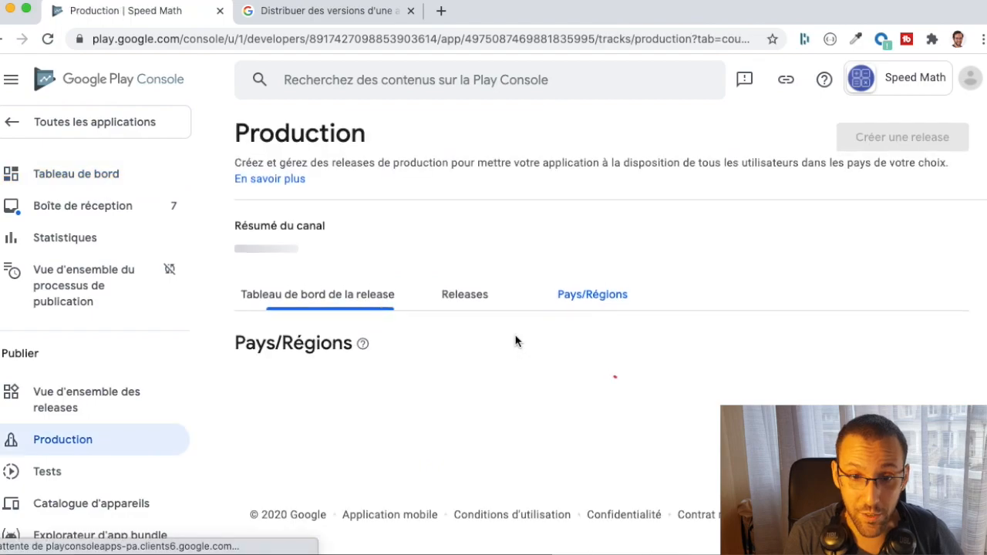
pyautogui.scroll(-1, 517, 341)
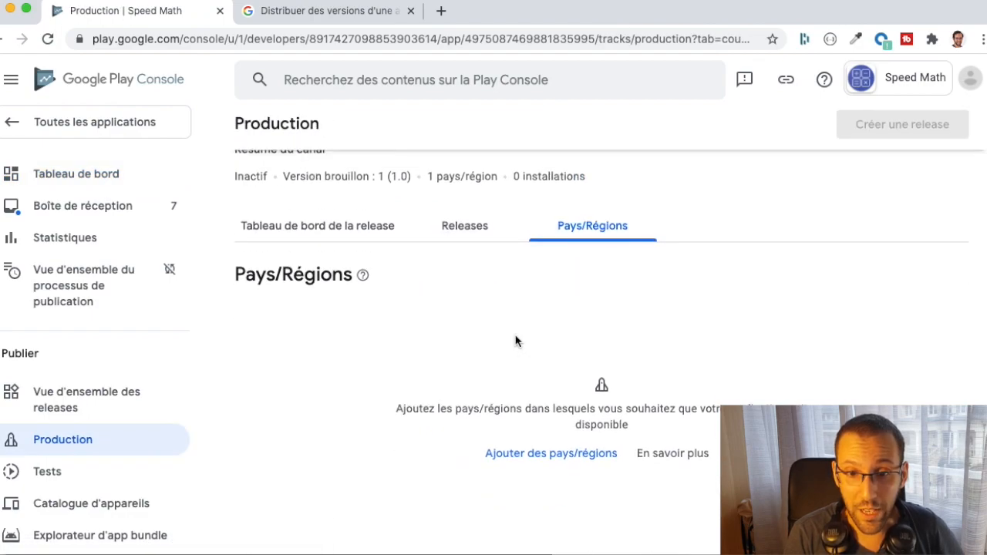
pyautogui.click(546, 457)
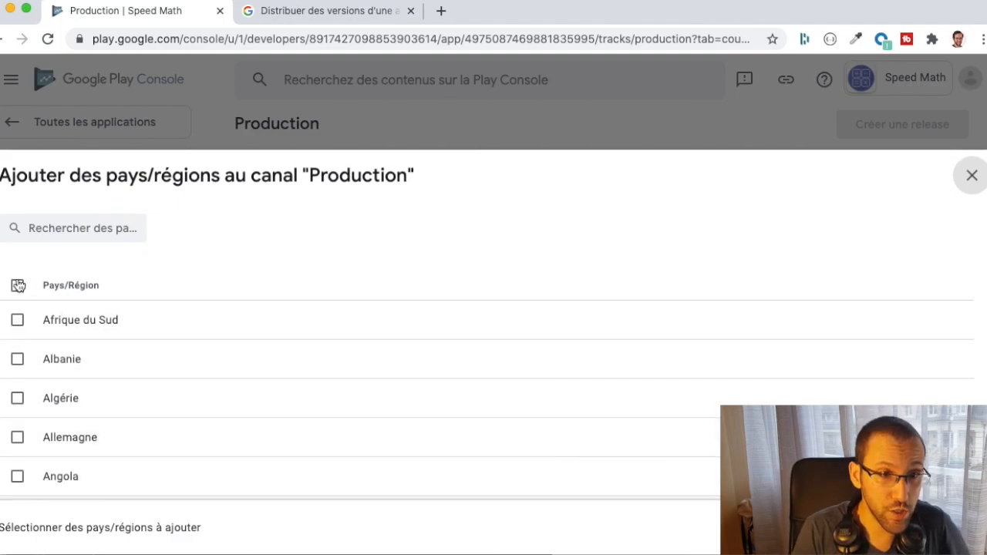
pyautogui.click(17, 287)
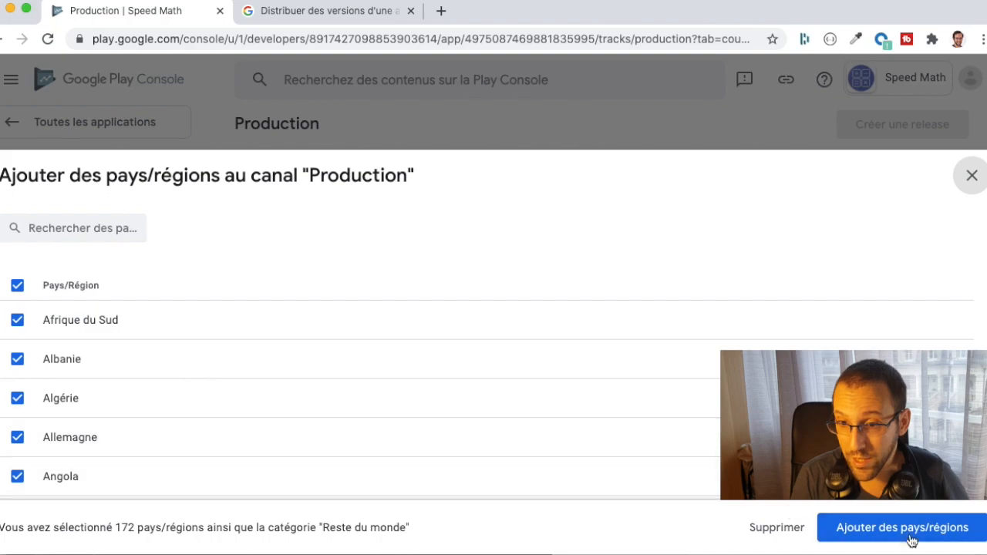
pyautogui.click(931, 532)
pyautogui.click(617, 349)
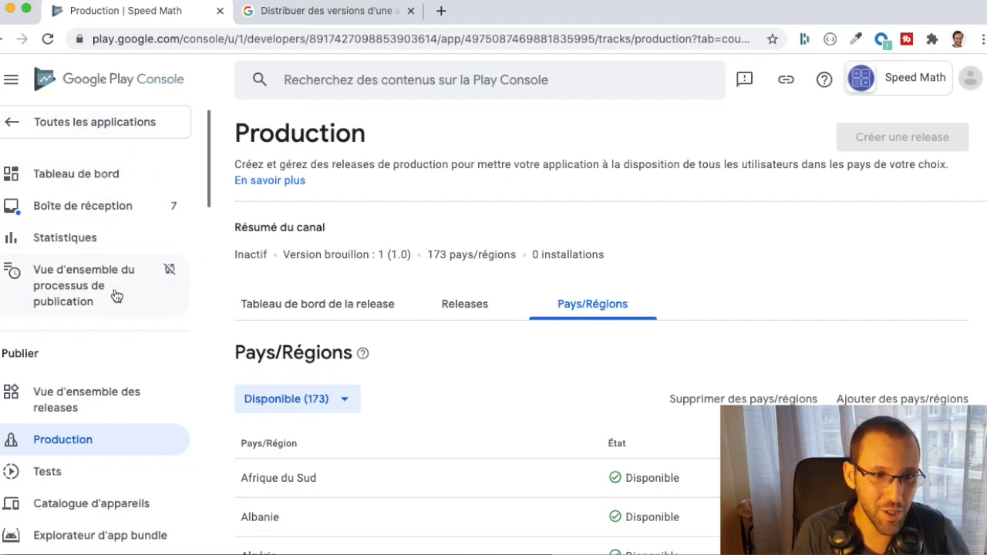
pyautogui.scroll(-2, 116, 295)
# Step: Return to the Speed Math dashboard and go to 'Vérifier et déployer la release'
pyautogui.click(58, 372)
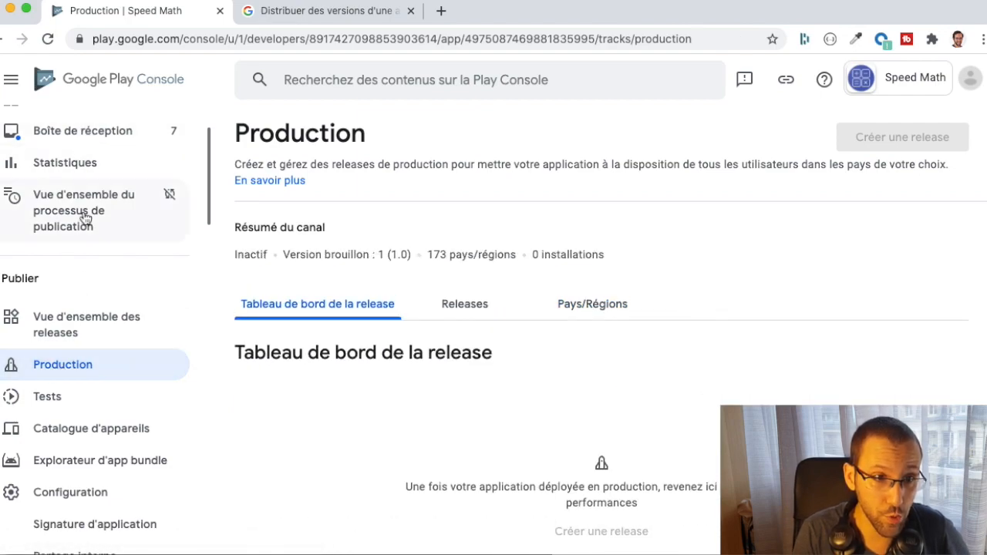
pyautogui.scroll(2, 84, 218)
pyautogui.click(80, 182)
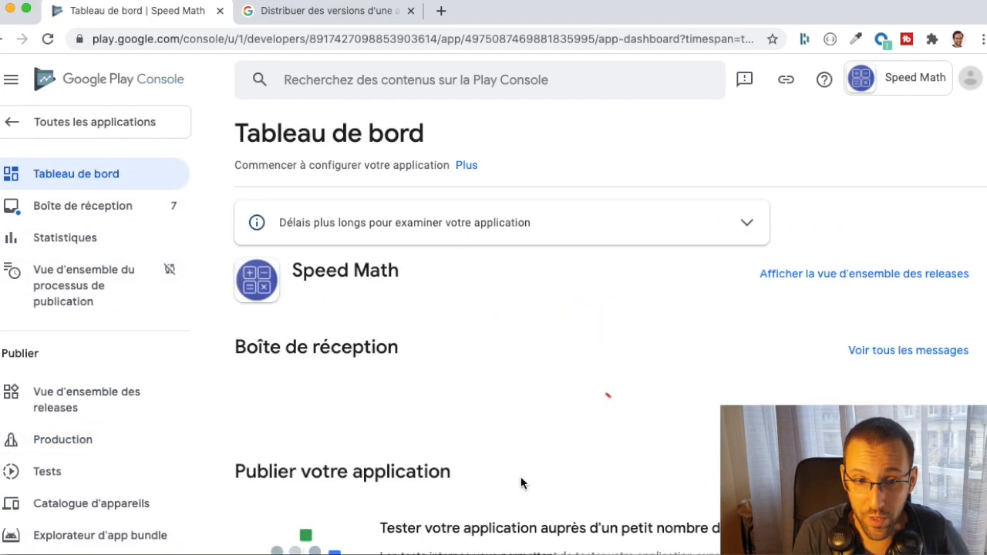
pyautogui.scroll(-5, 521, 483)
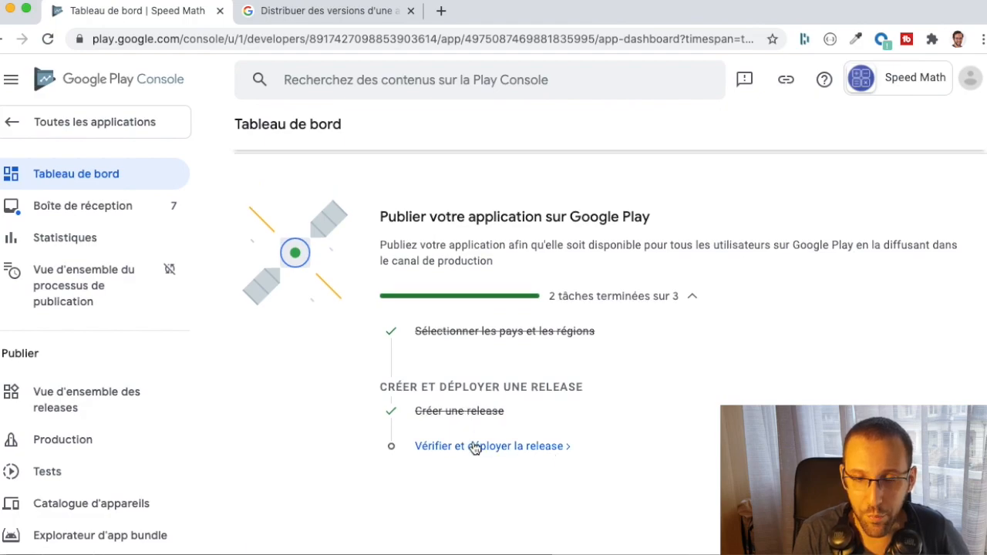
pyautogui.click(550, 447)
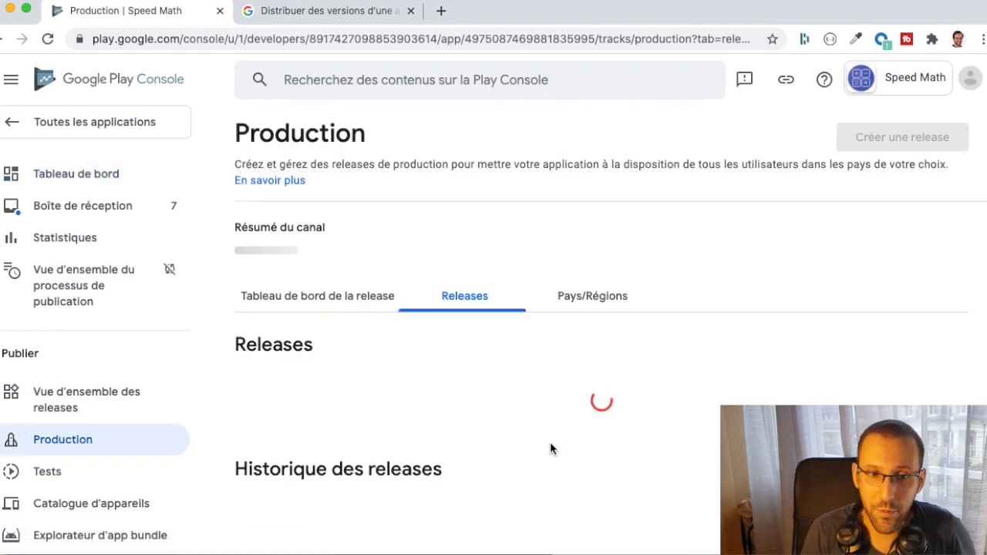
# Step: Open draft release 1 (1.0) for editing, its notes still reading 'Enjoy the app'
pyautogui.scroll(-1, 550, 450)
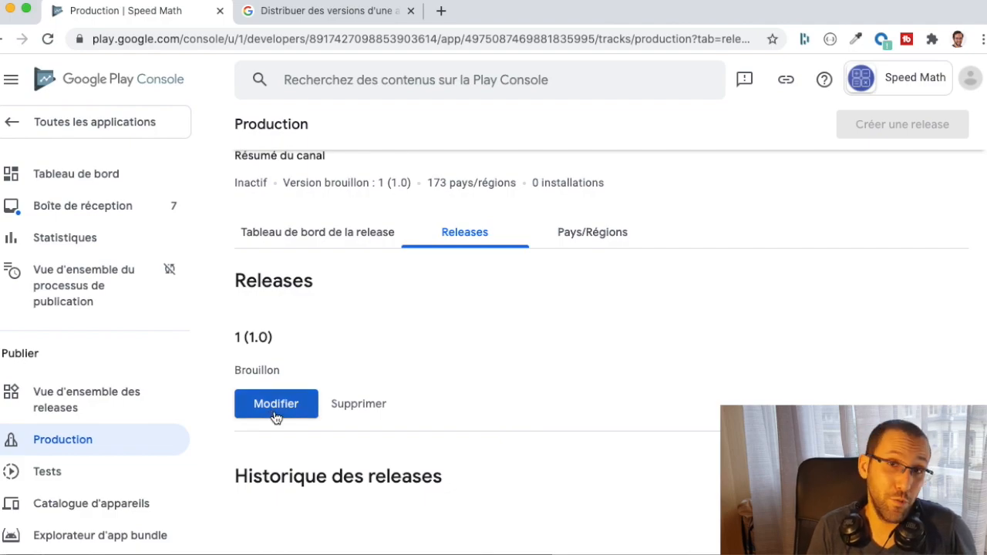
pyautogui.scroll(2, 275, 416)
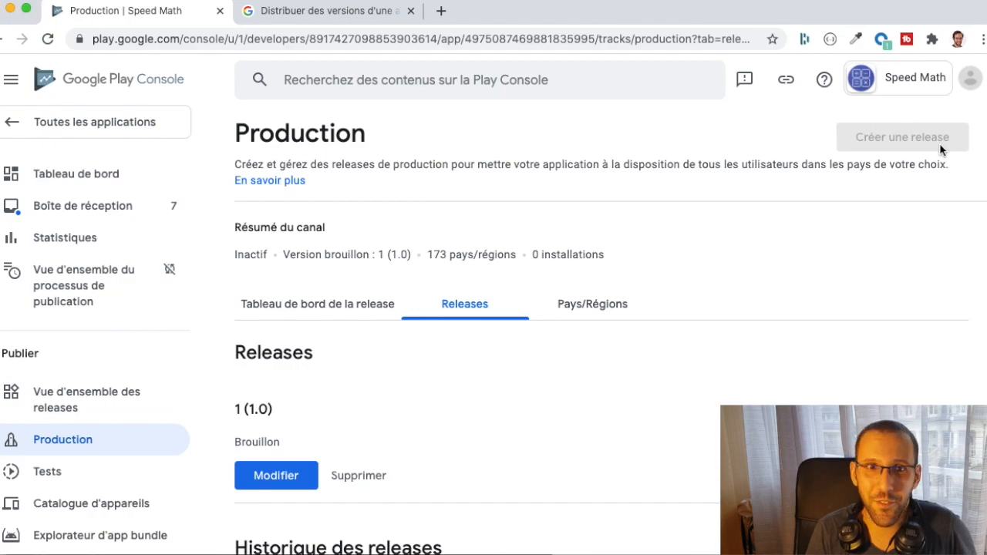
pyautogui.click(275, 477)
pyautogui.scroll(-4, 680, 320)
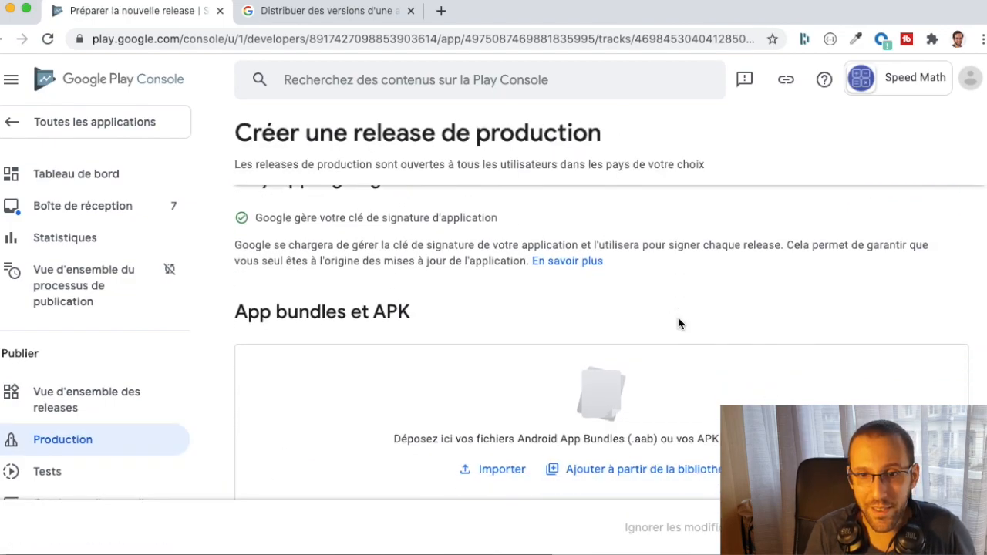
pyautogui.scroll(-14, 679, 323)
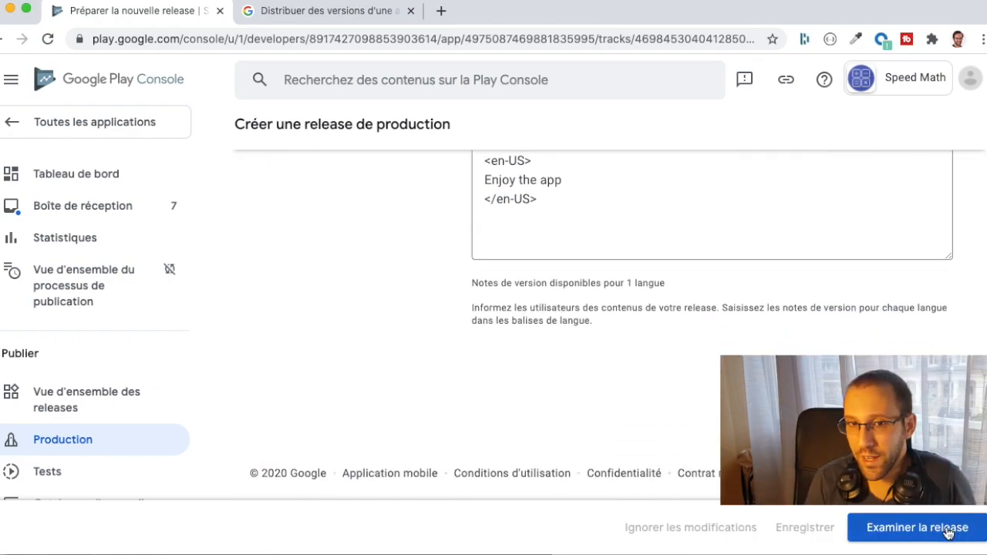
# Step: Review release 1 (1.0), read the obfuscation warning, and confirm the production rollout to 173 countries
pyautogui.click(948, 532)
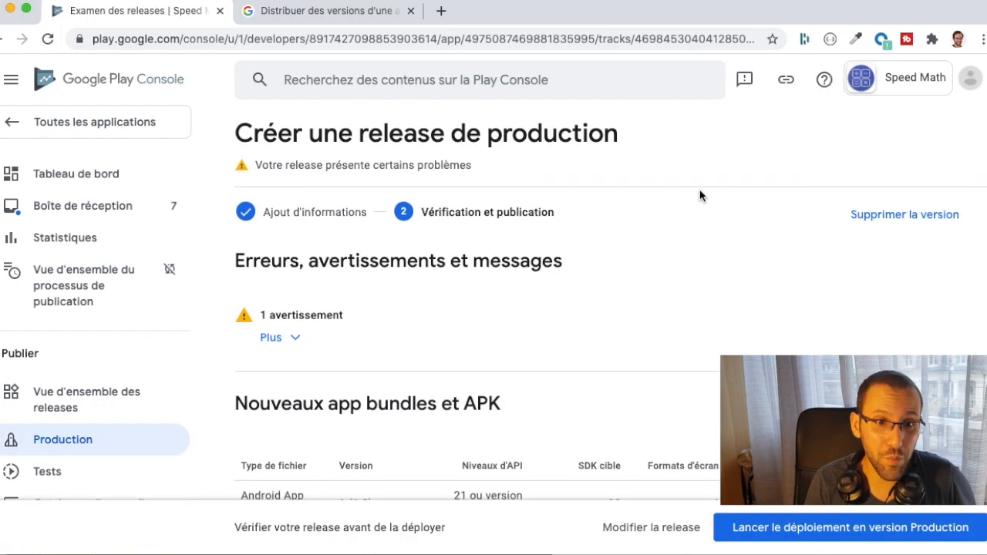
pyautogui.click(280, 343)
pyautogui.scroll(-2, 509, 364)
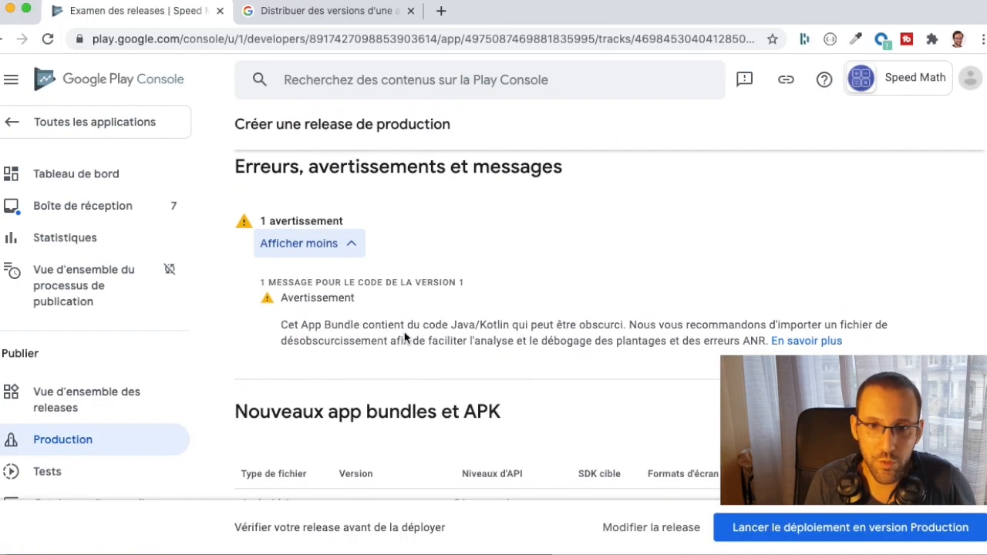
pyautogui.moveTo(430, 325); pyautogui.dragTo(700, 344)
pyautogui.click(703, 349)
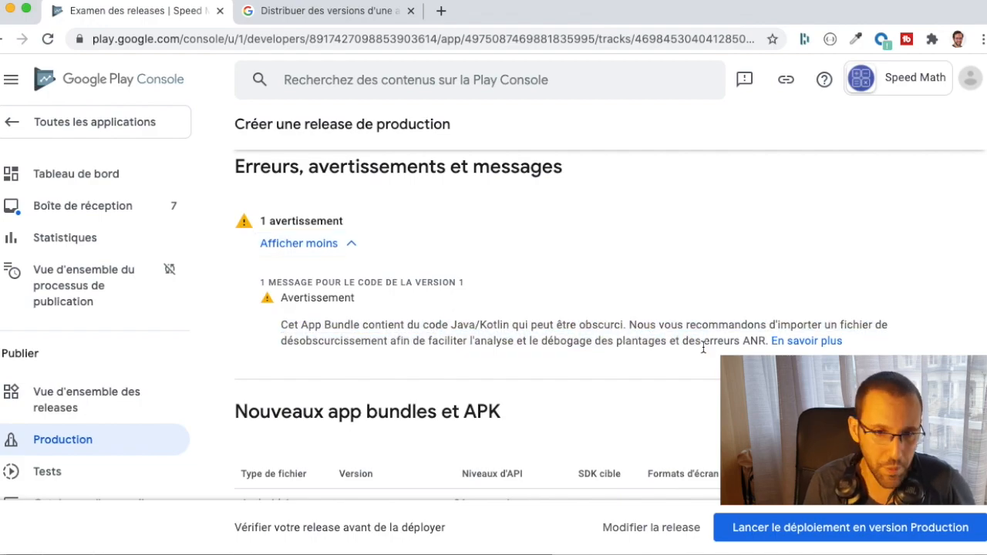
pyautogui.scroll(-5, 702, 349)
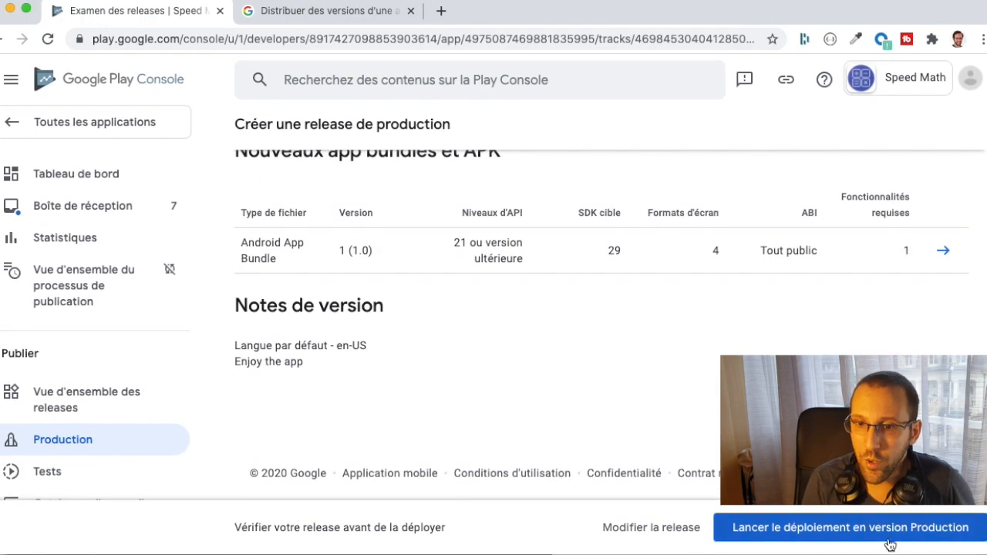
pyautogui.click(954, 530)
pyautogui.click(604, 352)
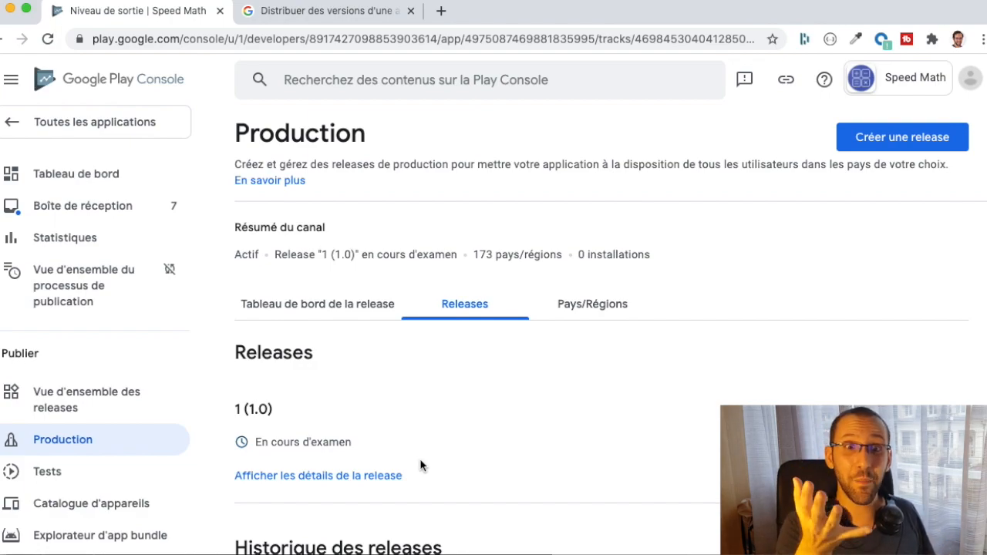
# Step: Show the Speed Math dashboard with the update in review and highlight its package name
pyautogui.click(111, 173)
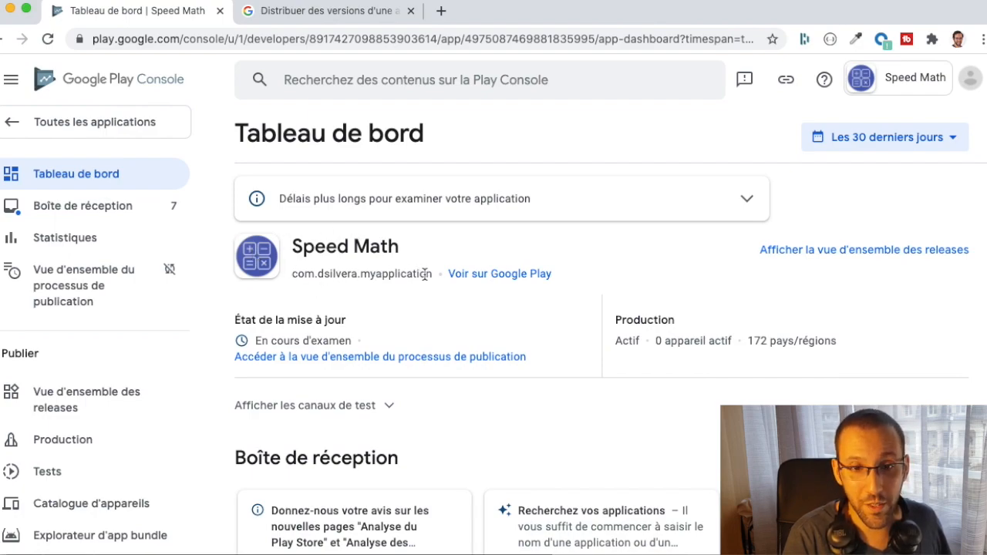
pyautogui.moveTo(431, 274); pyautogui.dragTo(302, 277)
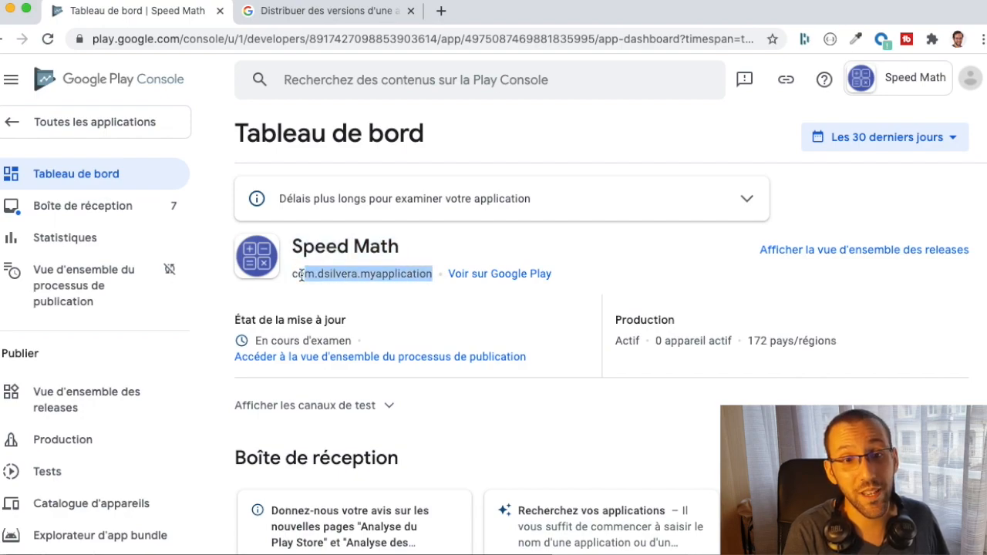
pyautogui.doubleClick(404, 279)
pyautogui.click(404, 279)
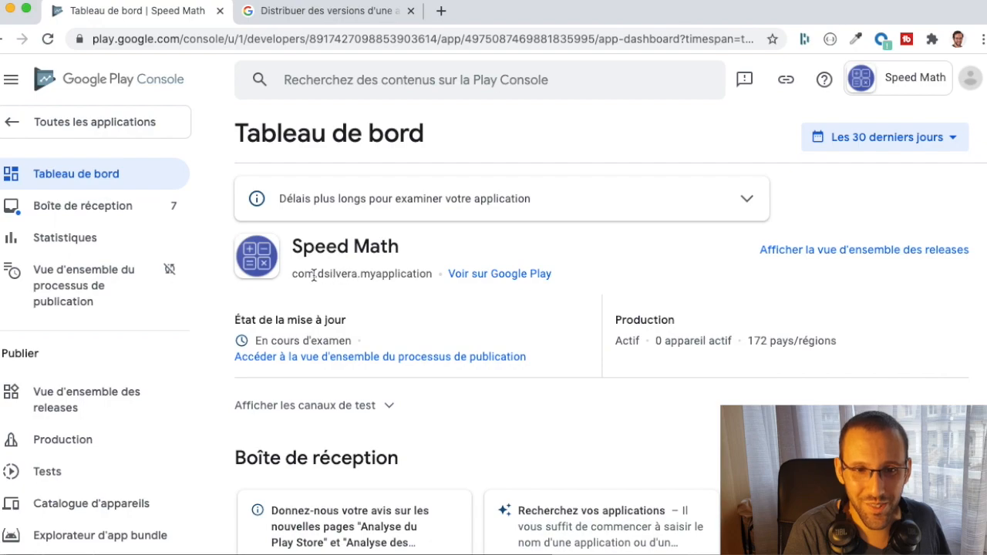
pyautogui.moveTo(296, 276); pyautogui.dragTo(431, 274)
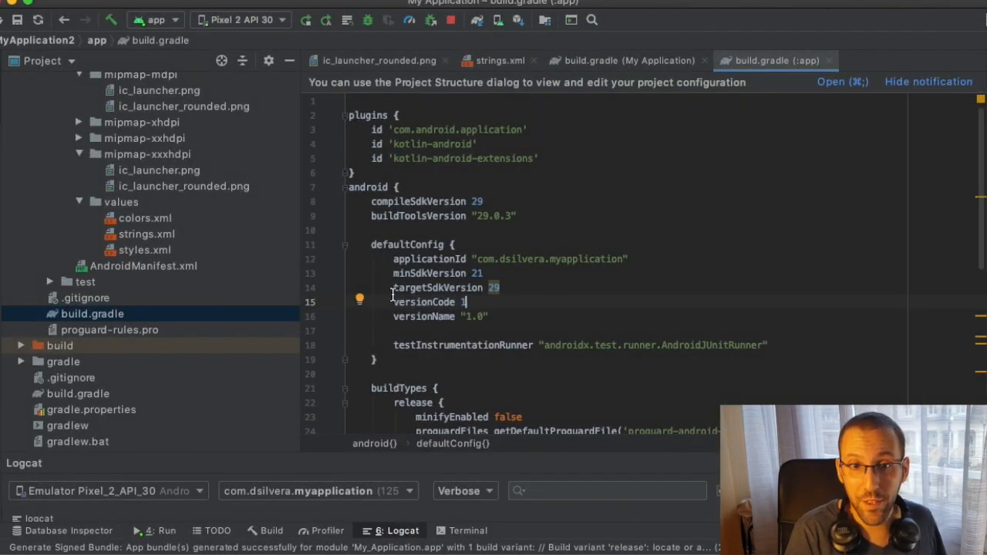
pyautogui.moveTo(392, 260); pyautogui.dragTo(644, 266)
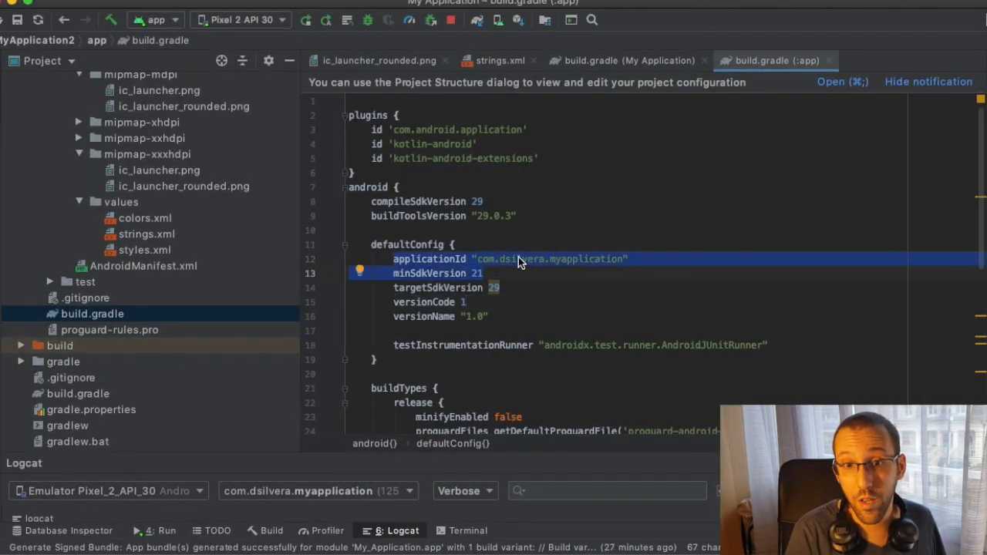
pyautogui.doubleClick(587, 258)
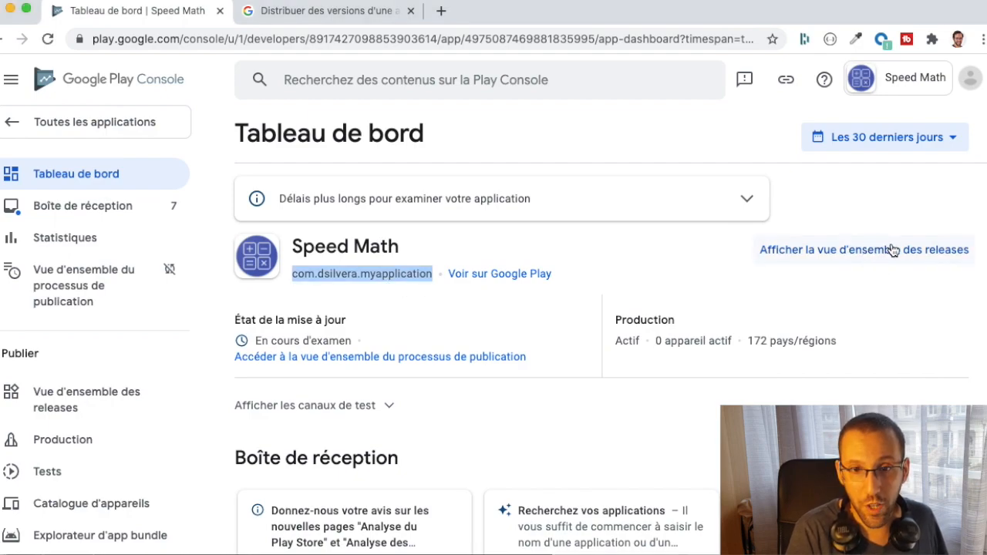
# Step: View Speed Math's public store page, which returns Introuvable, then go back to the dashboard
pyautogui.keyDown('super'); pyautogui.click(515, 278); pyautogui.keyUp('super')
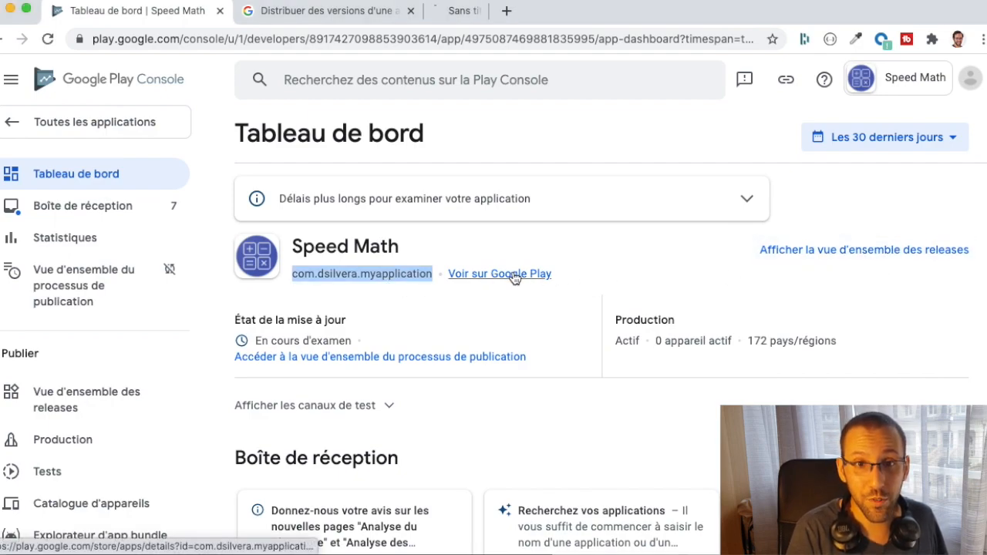
pyautogui.click(518, 13)
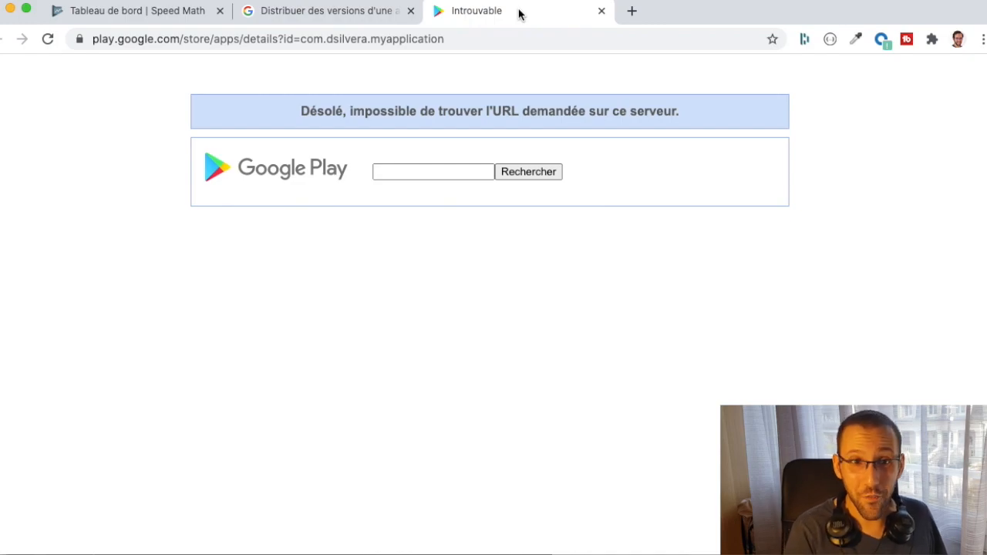
pyautogui.click(106, 18)
pyautogui.click(520, 329)
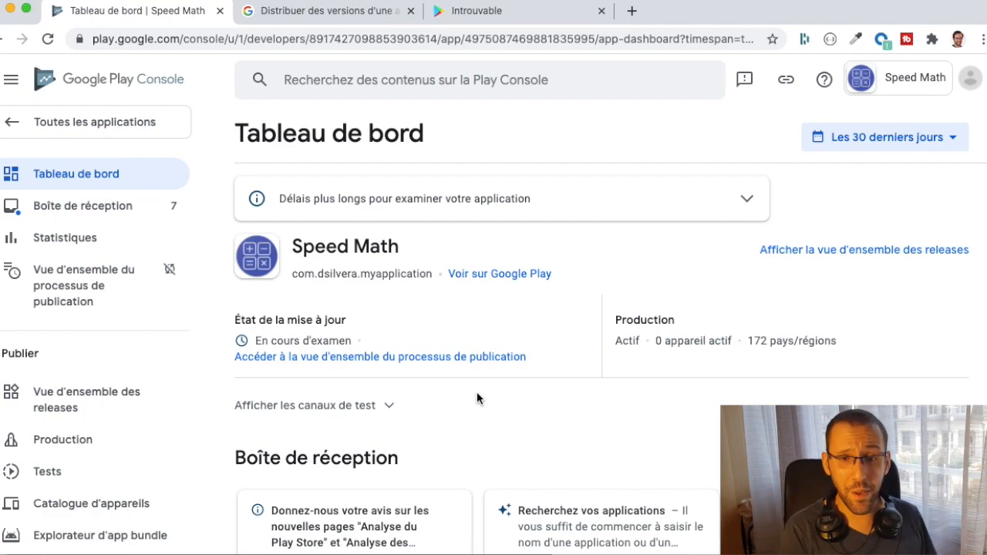
# Step: Show the Production track's Releases tab listing release 1 (1.0) as En cours d'examen
pyautogui.click(112, 439)
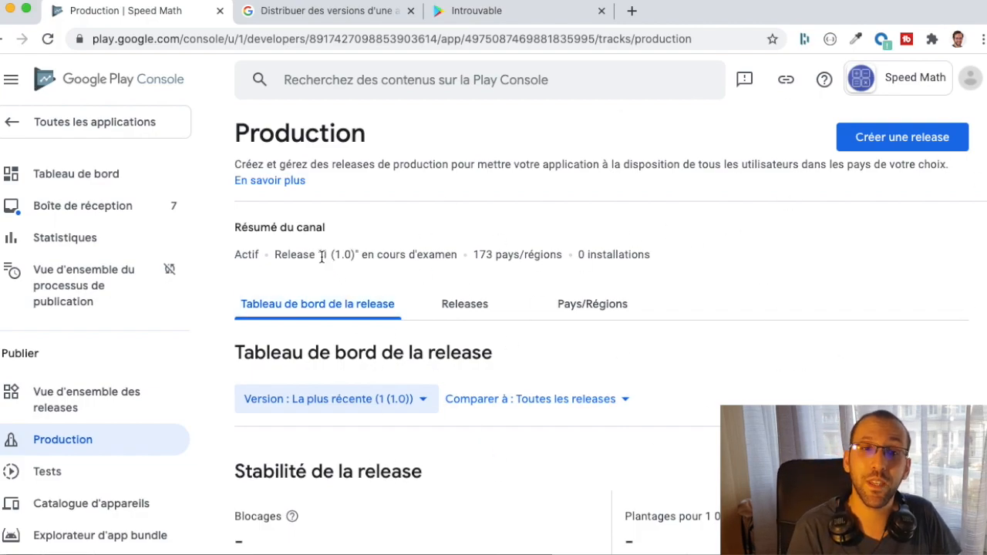
pyautogui.moveTo(321, 257); pyautogui.dragTo(358, 259)
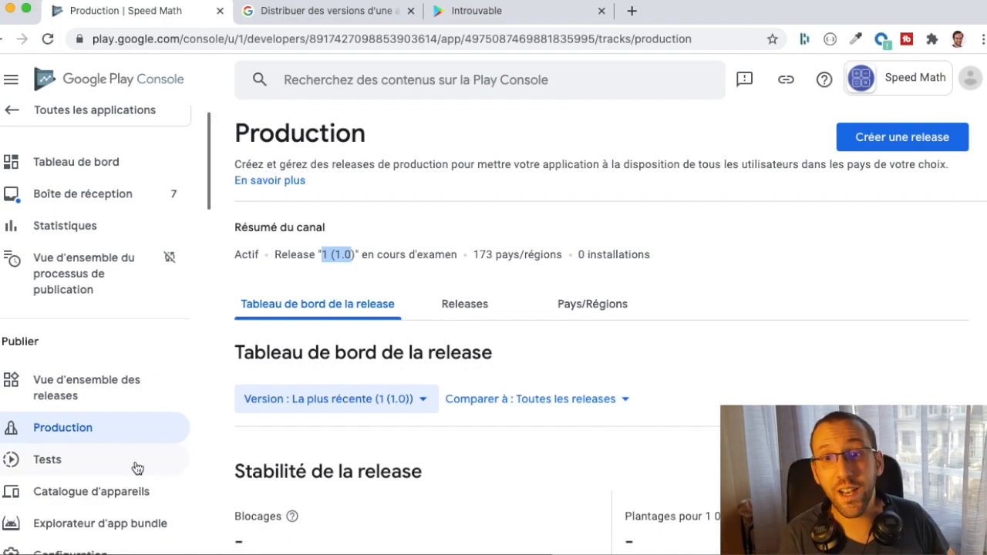
pyautogui.scroll(1, 136, 467)
pyautogui.click(748, 310)
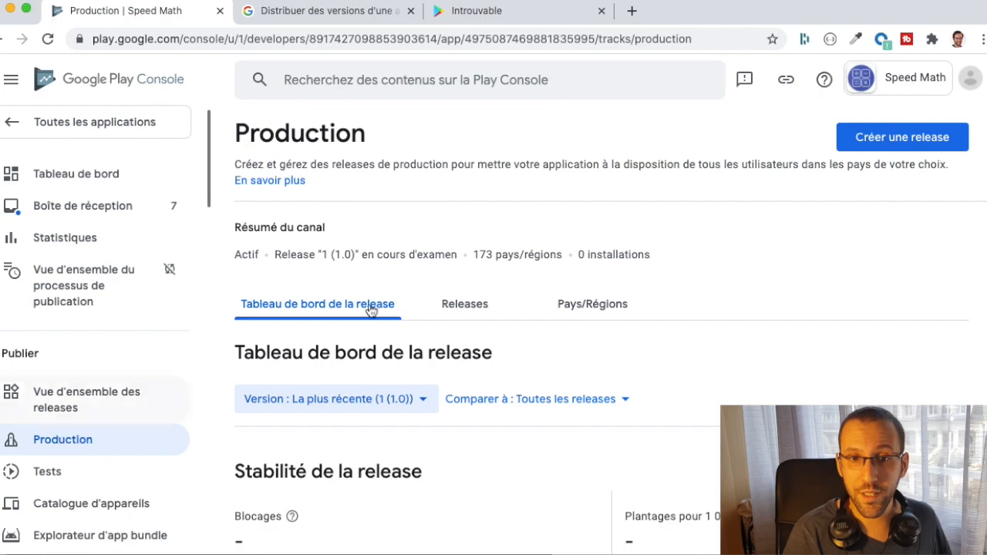
pyautogui.click(454, 309)
pyautogui.scroll(-3, 446, 429)
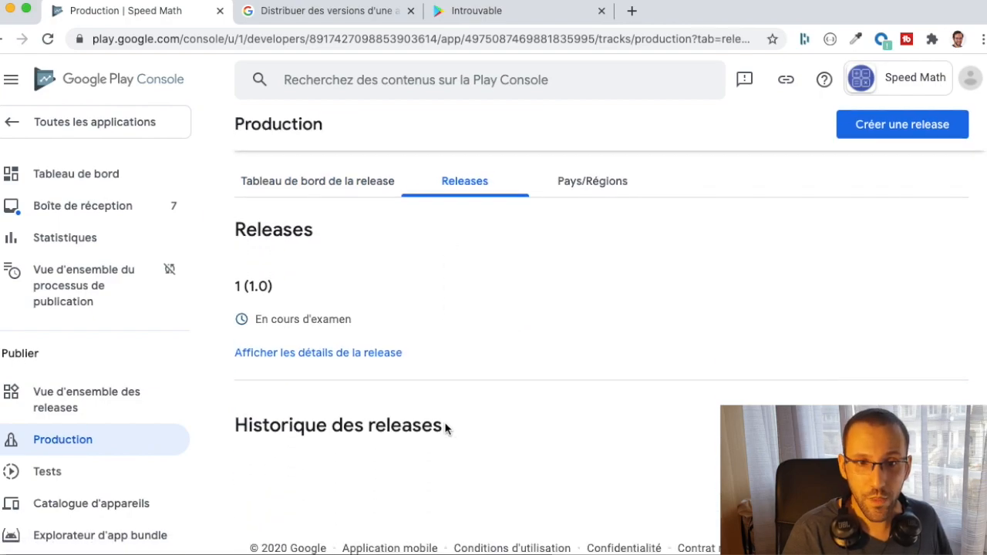
# Step: Open release 1 (1.0) details and browse its bundle: API 21+, 13 670 devices, 86 languages
pyautogui.click(351, 353)
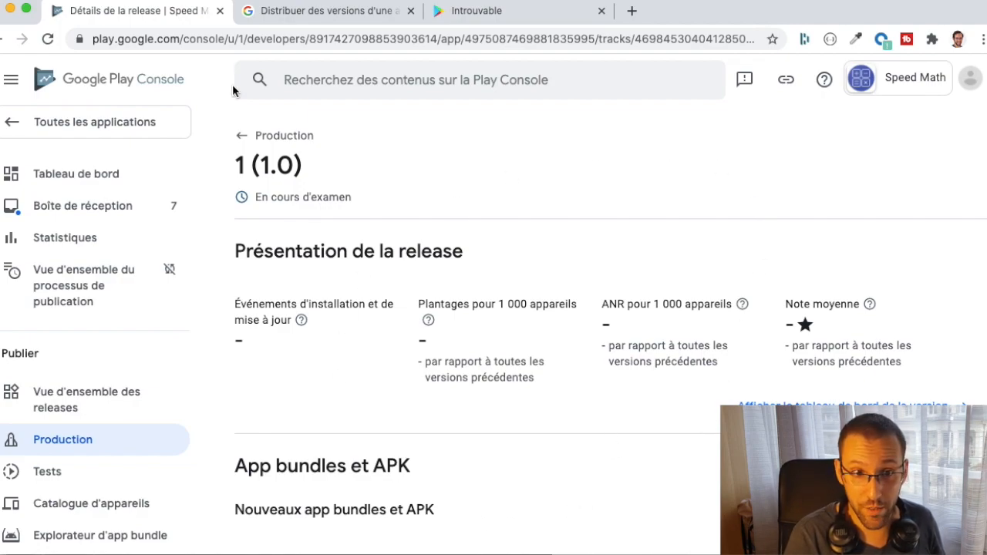
pyautogui.scroll(-5, 510, 340)
pyautogui.scroll(-1, 508, 339)
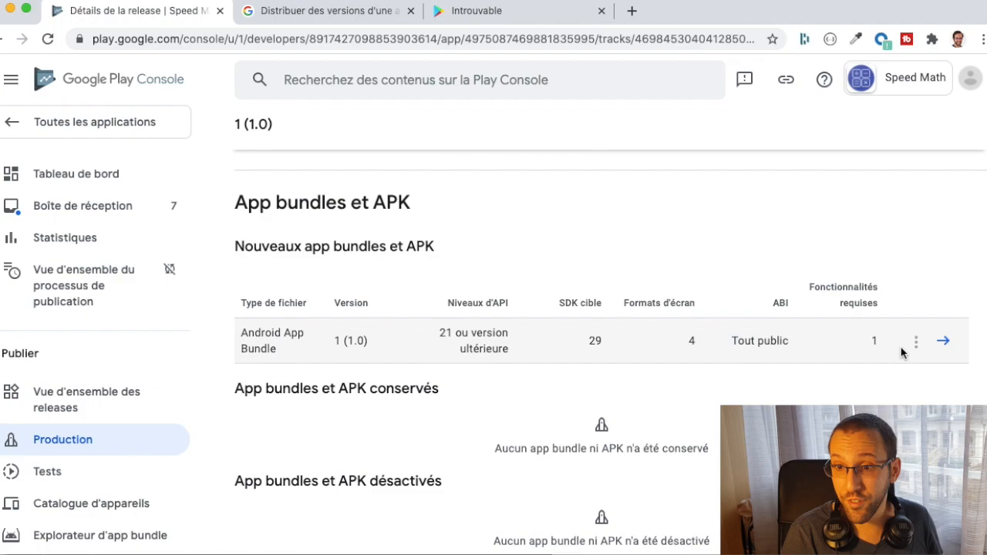
pyautogui.click(946, 341)
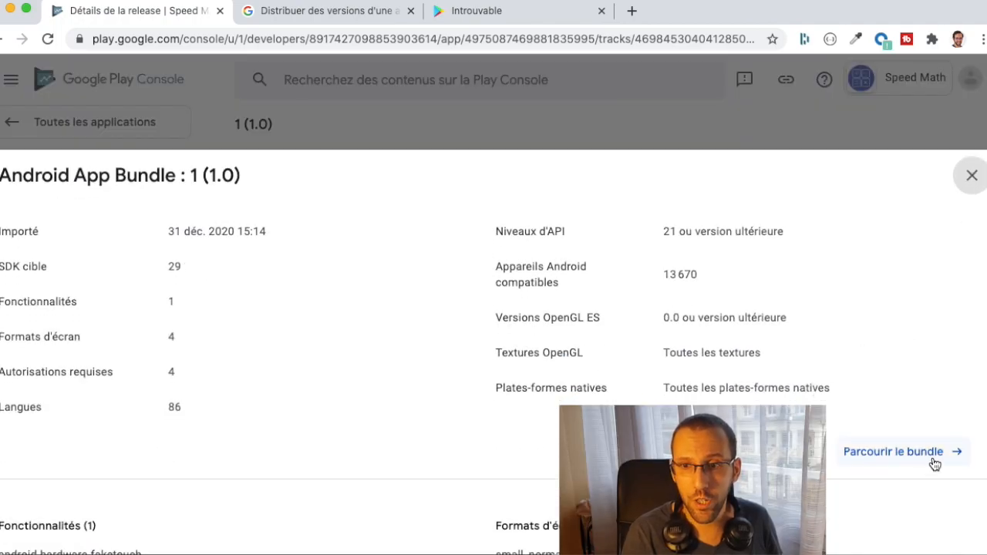
pyautogui.click(917, 450)
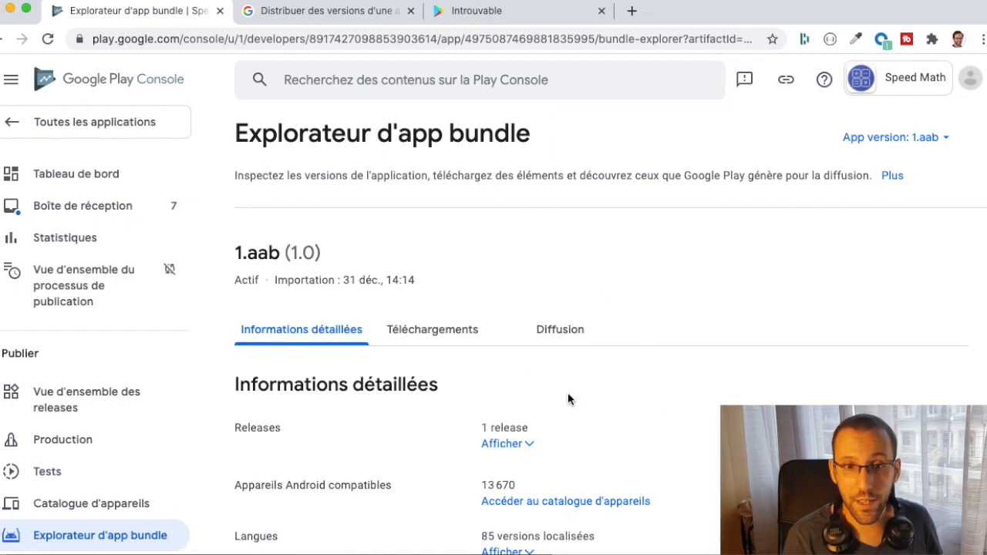
# Step: Download the signed standard APK as 1.apk from the bundle's Téléchargements tab
pyautogui.click(436, 335)
pyautogui.scroll(-5, 657, 398)
pyautogui.scroll(-3, 652, 419)
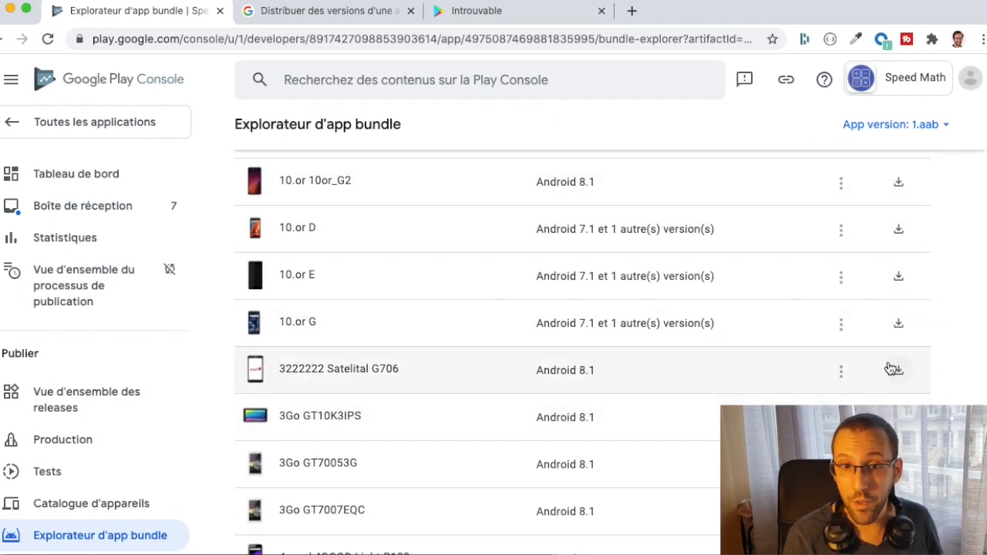
pyautogui.scroll(-6, 888, 361)
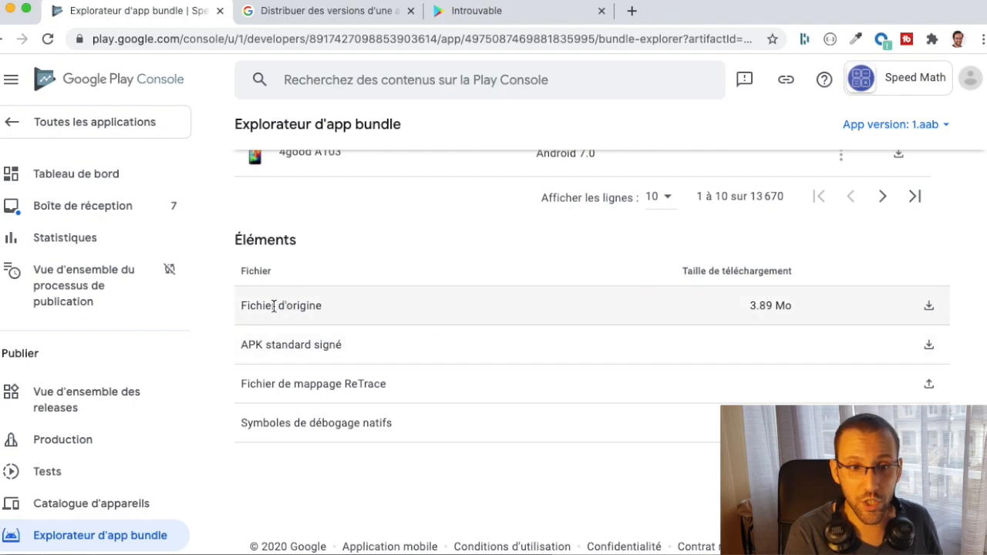
pyautogui.moveTo(258, 345); pyautogui.dragTo(375, 346)
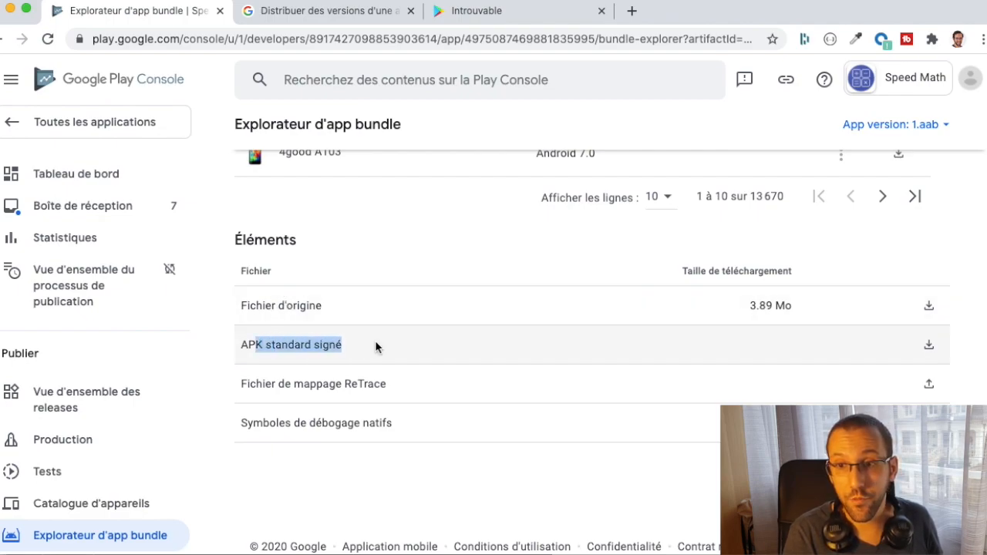
pyautogui.click(930, 344)
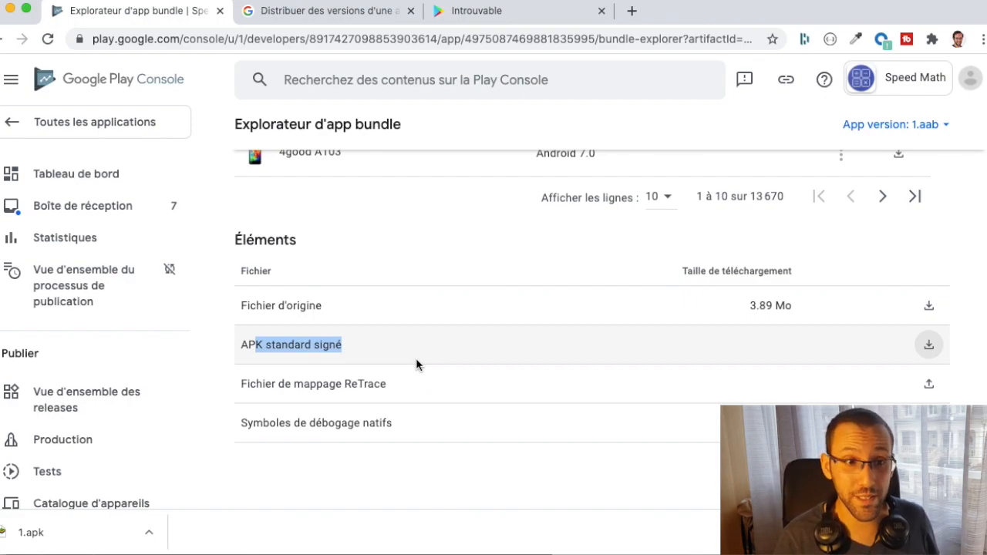
pyautogui.scroll(2, 454, 342)
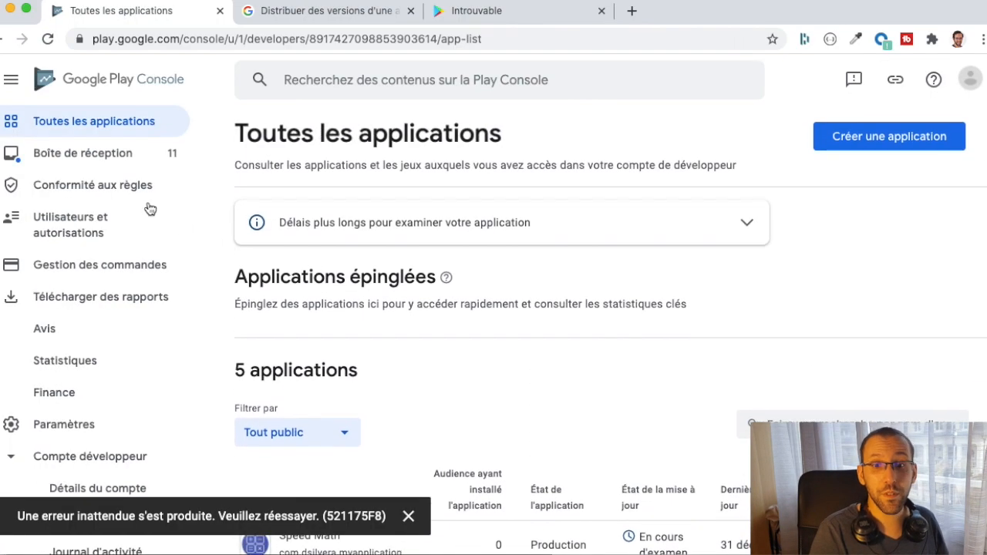
pyautogui.scroll(-3, 383, 298)
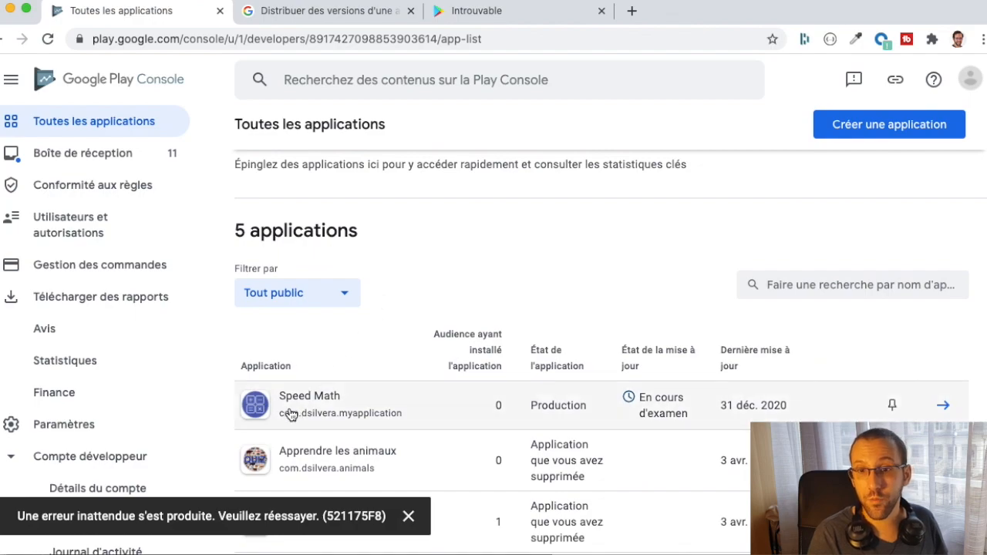